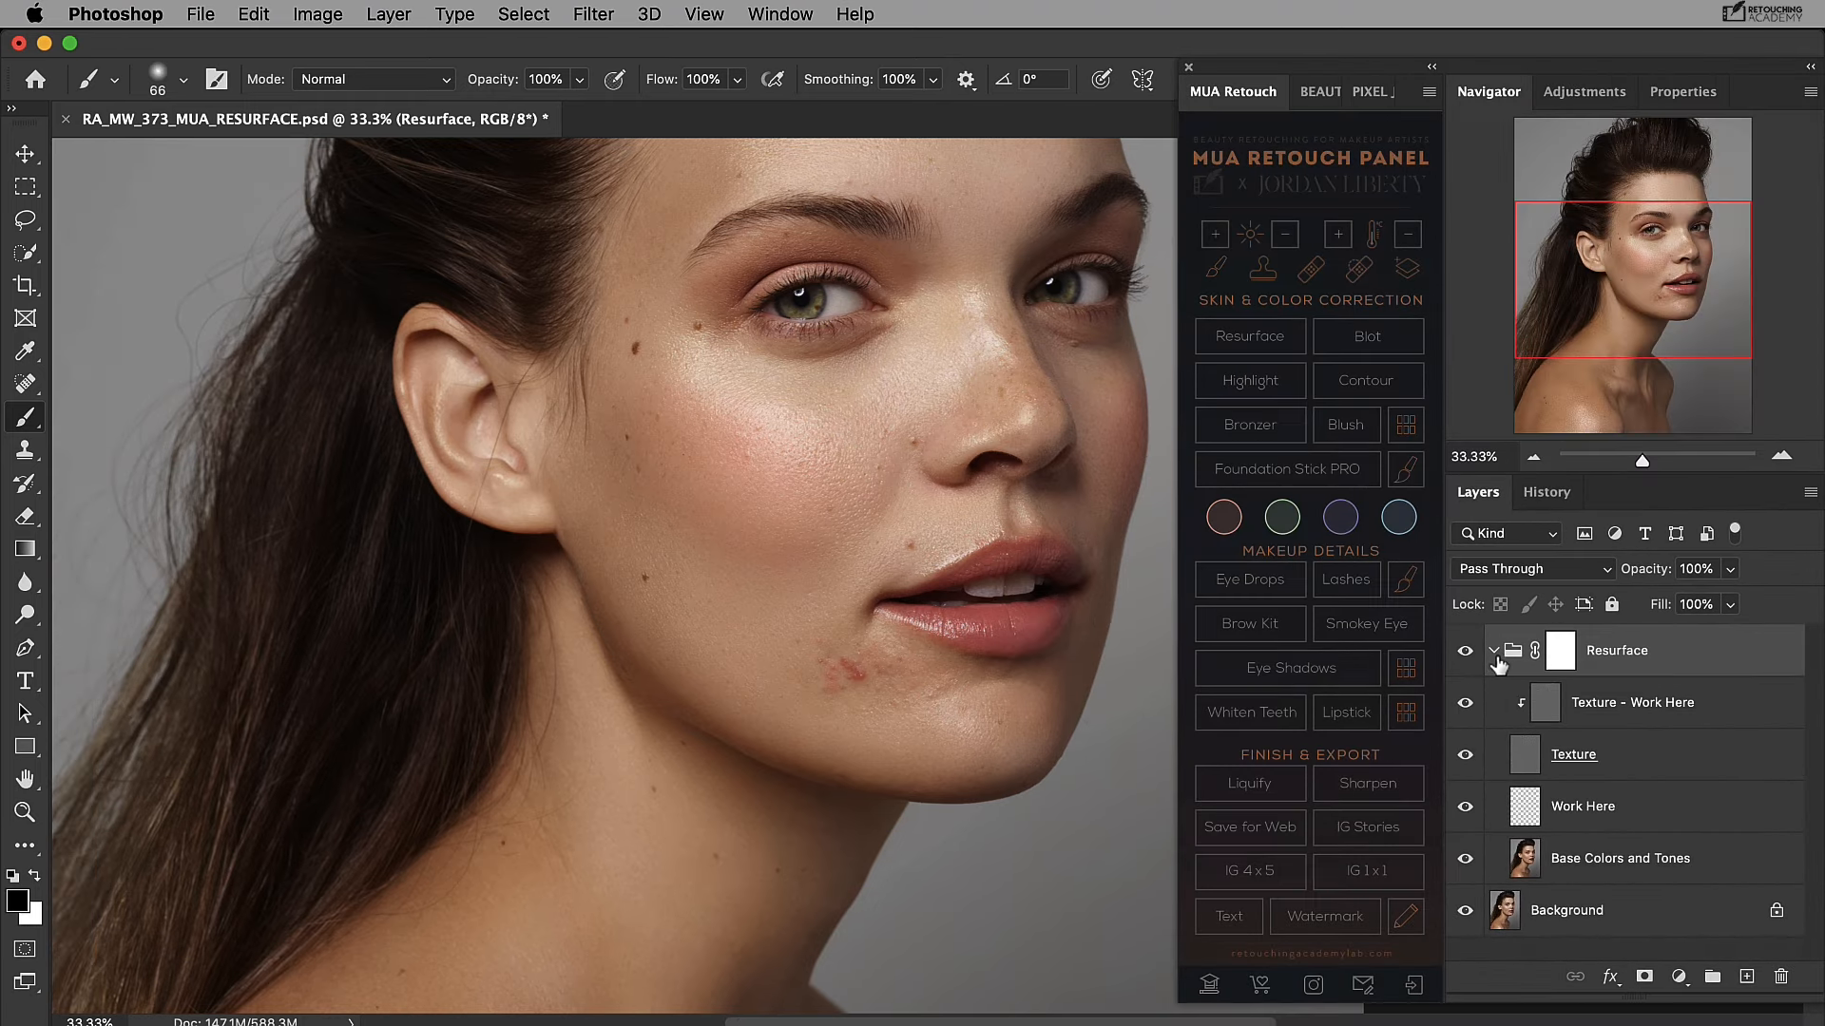
Delete the existing Resurface group together with all the layers inside it.
click(1493, 650)
drag(1636, 662, 1781, 976)
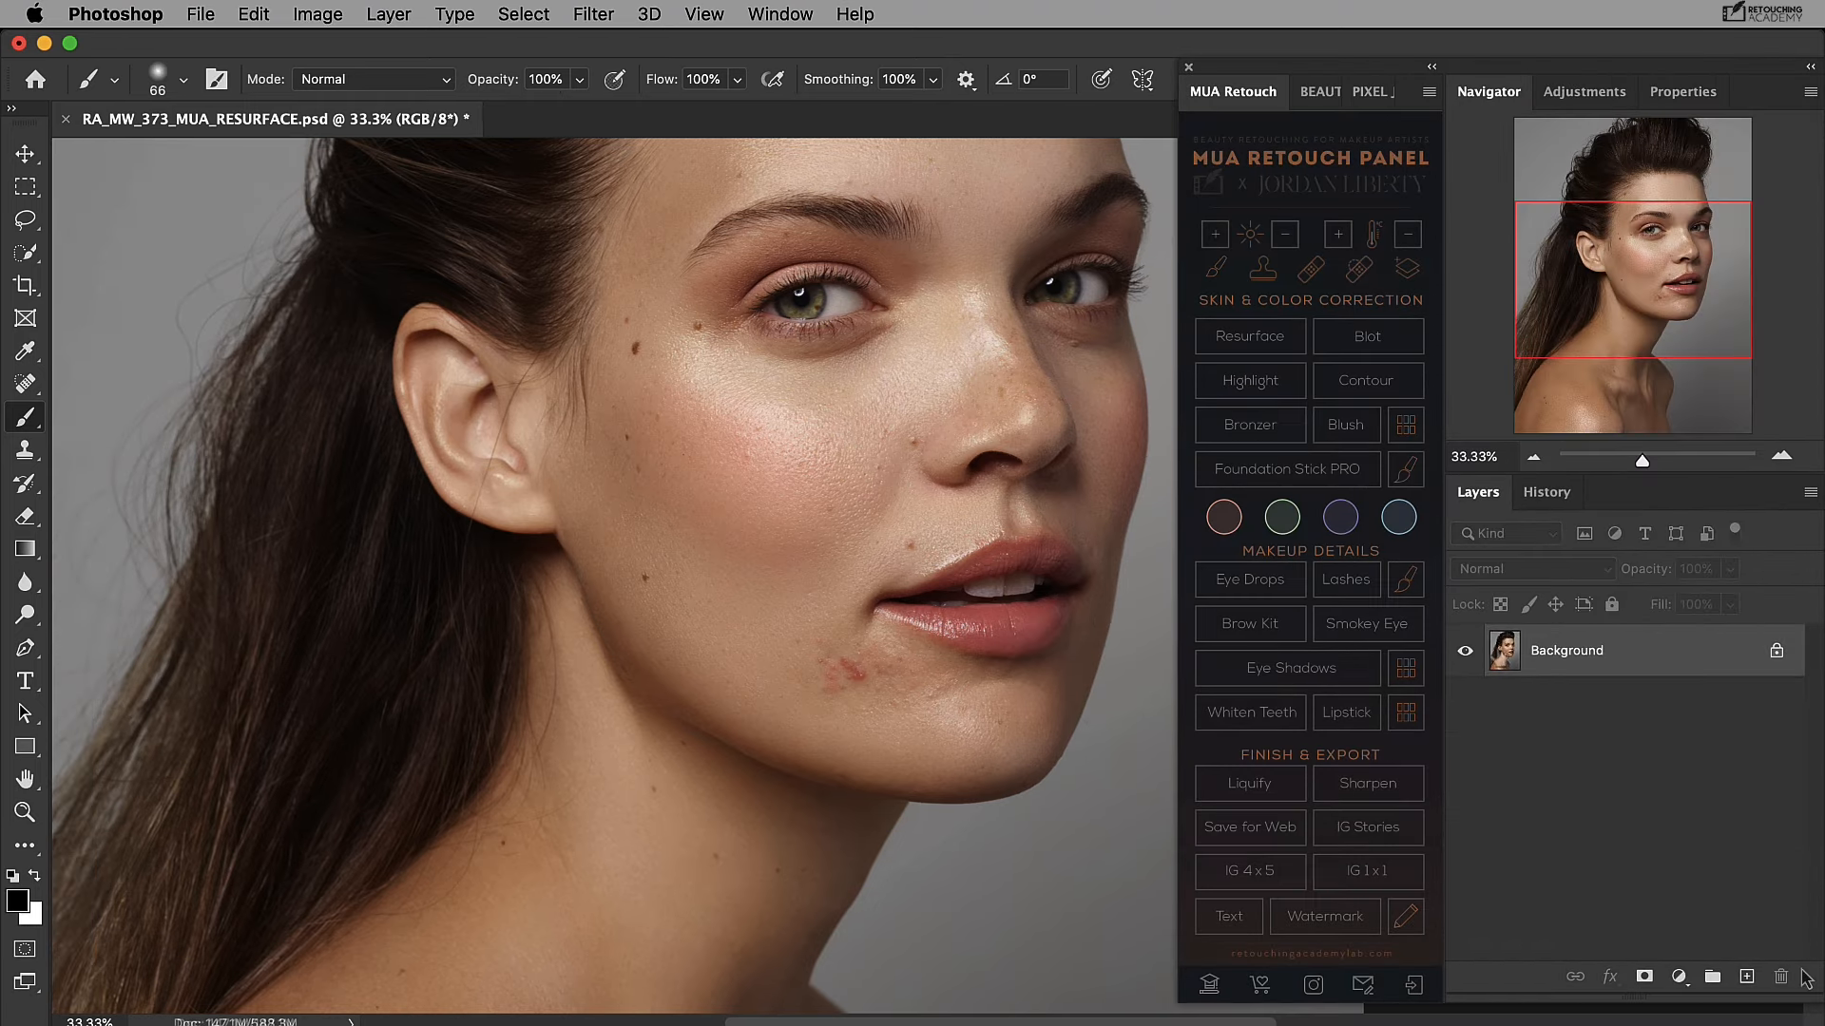
Run the Resurface action and compare the Median preview on and off at a radius of 7 pixels.
click(1257, 340)
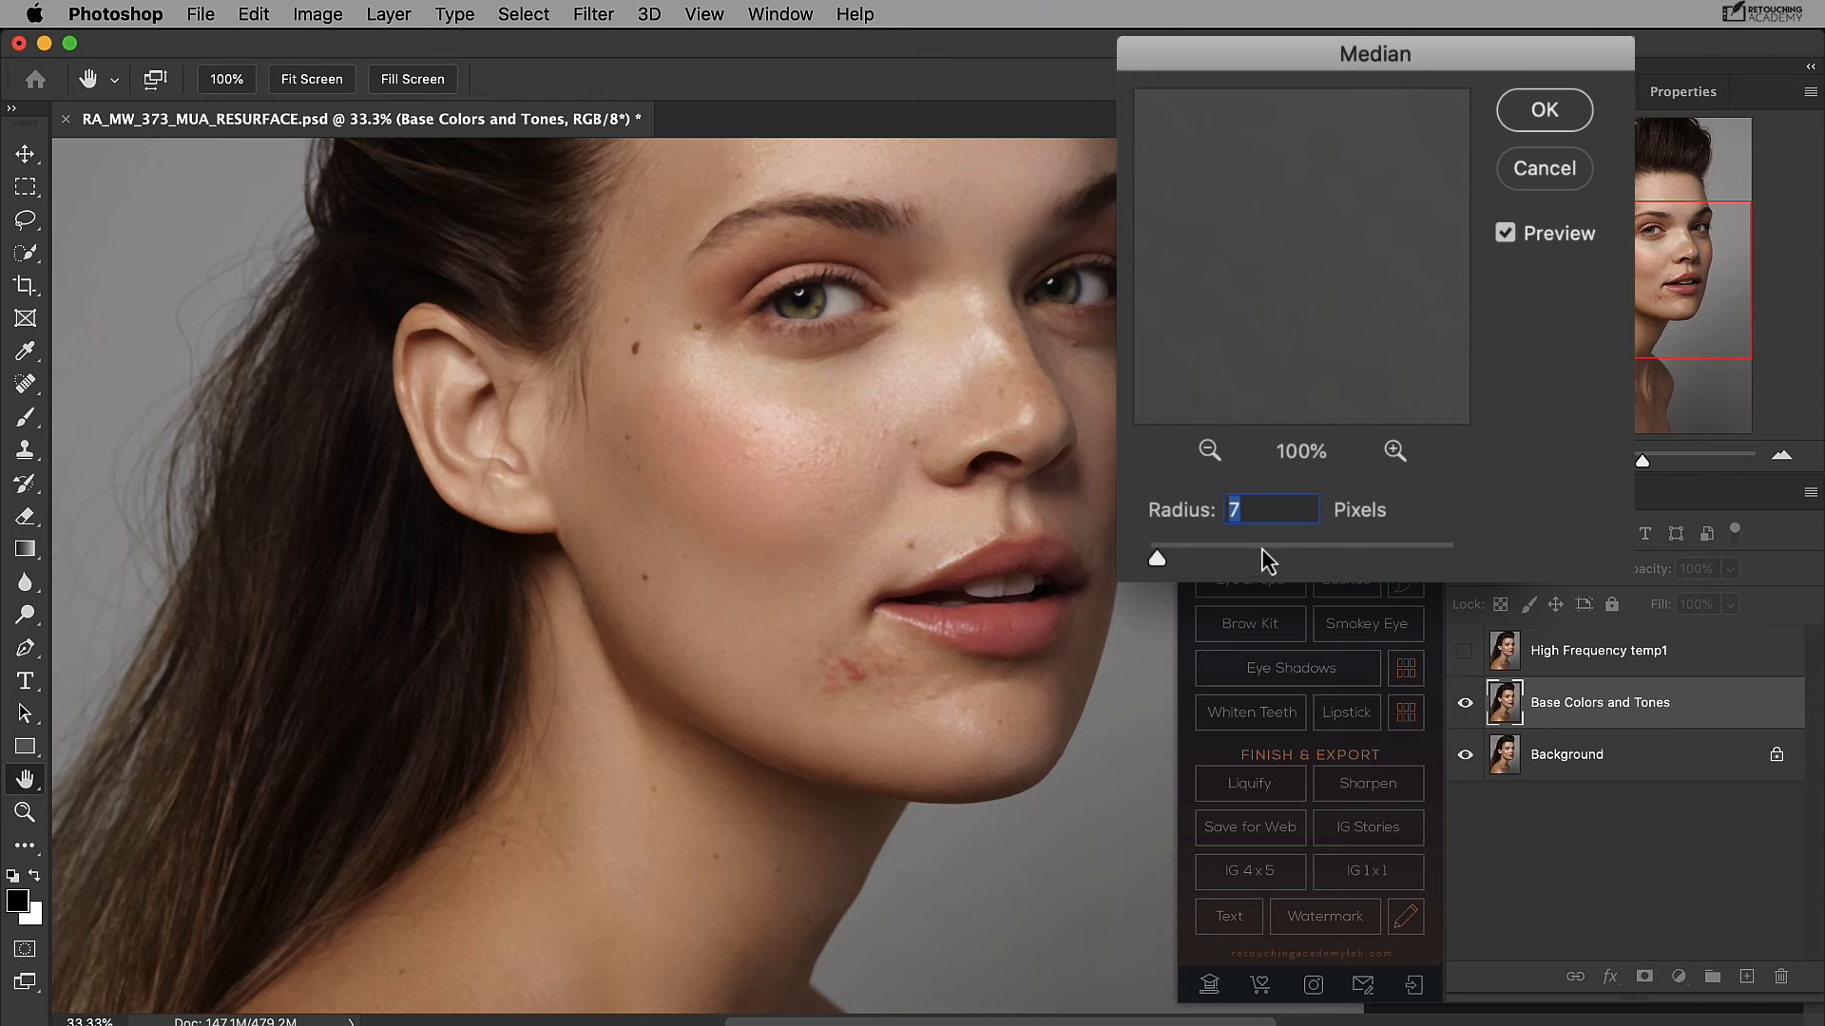
click(1505, 236)
click(1504, 237)
click(1500, 239)
click(1490, 243)
Raise the Median radius to 30 pixels, compare the skin with and without the preview, and apply the filter.
drag(1158, 566, 1195, 567)
click(1505, 233)
click(1505, 234)
click(1505, 234)
click(1505, 234)
click(1506, 237)
click(1504, 234)
click(1505, 235)
click(1503, 241)
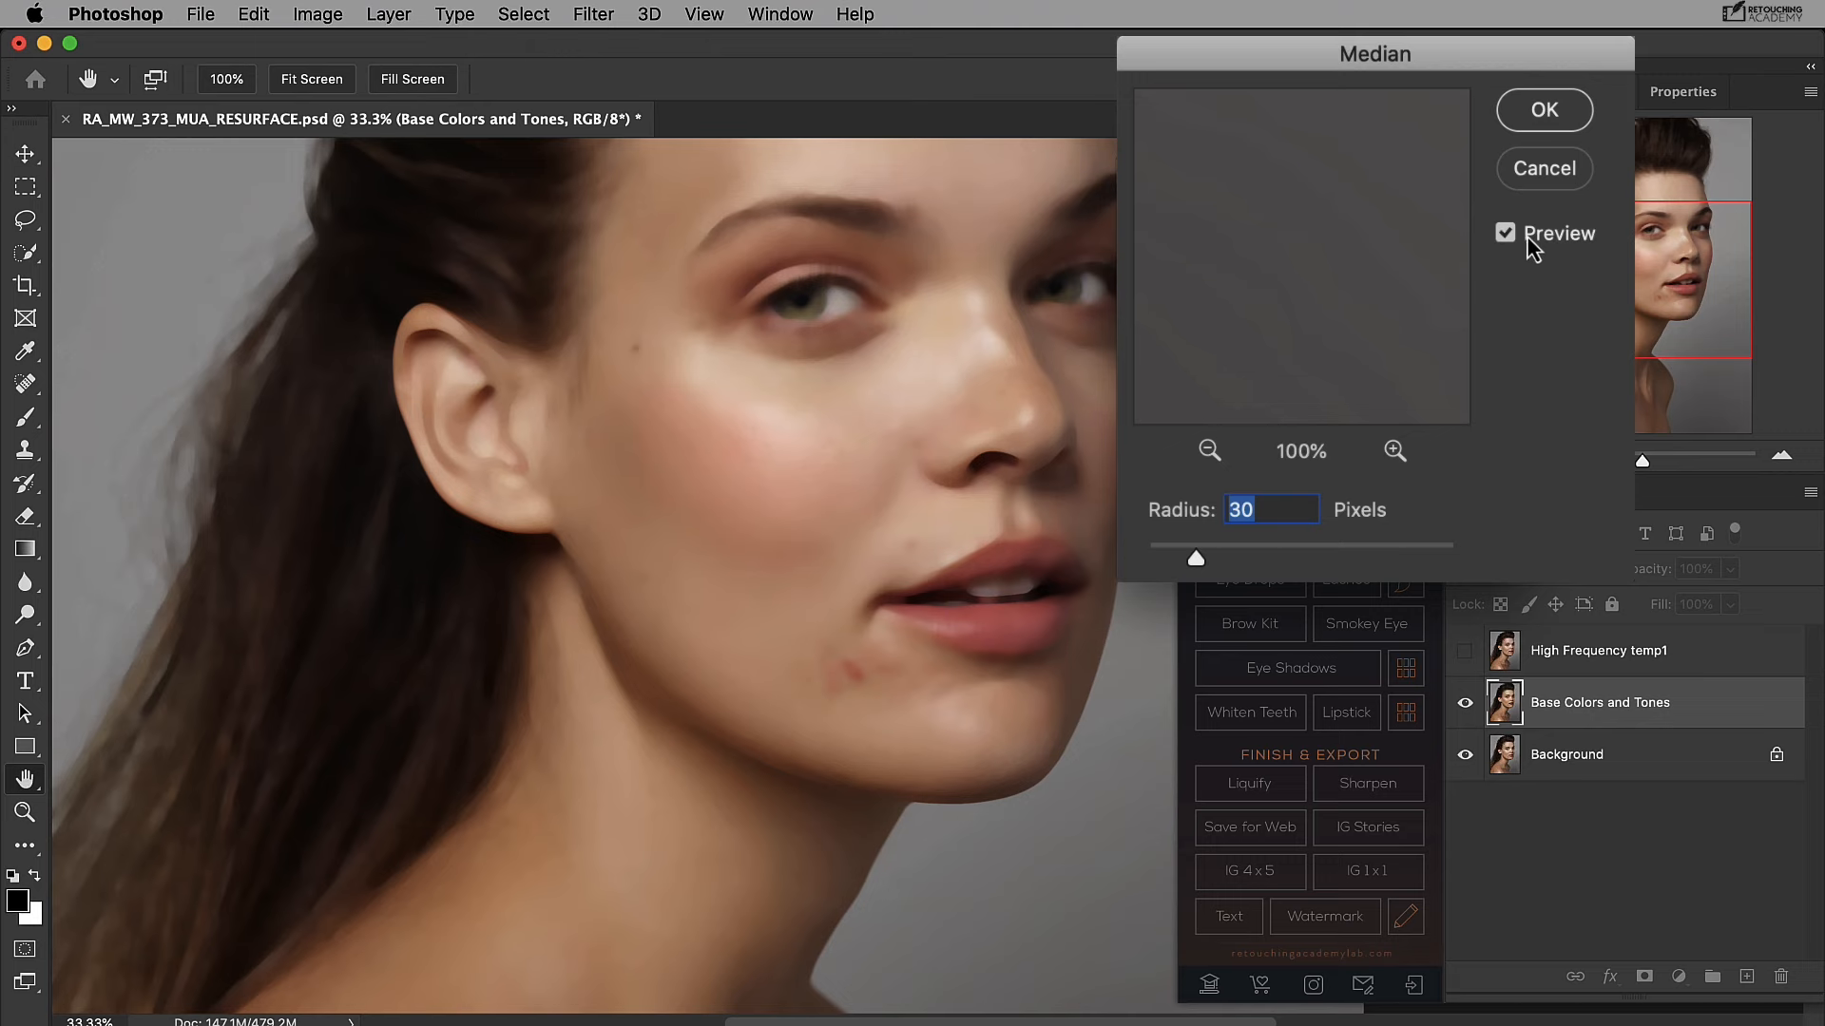
click(1539, 115)
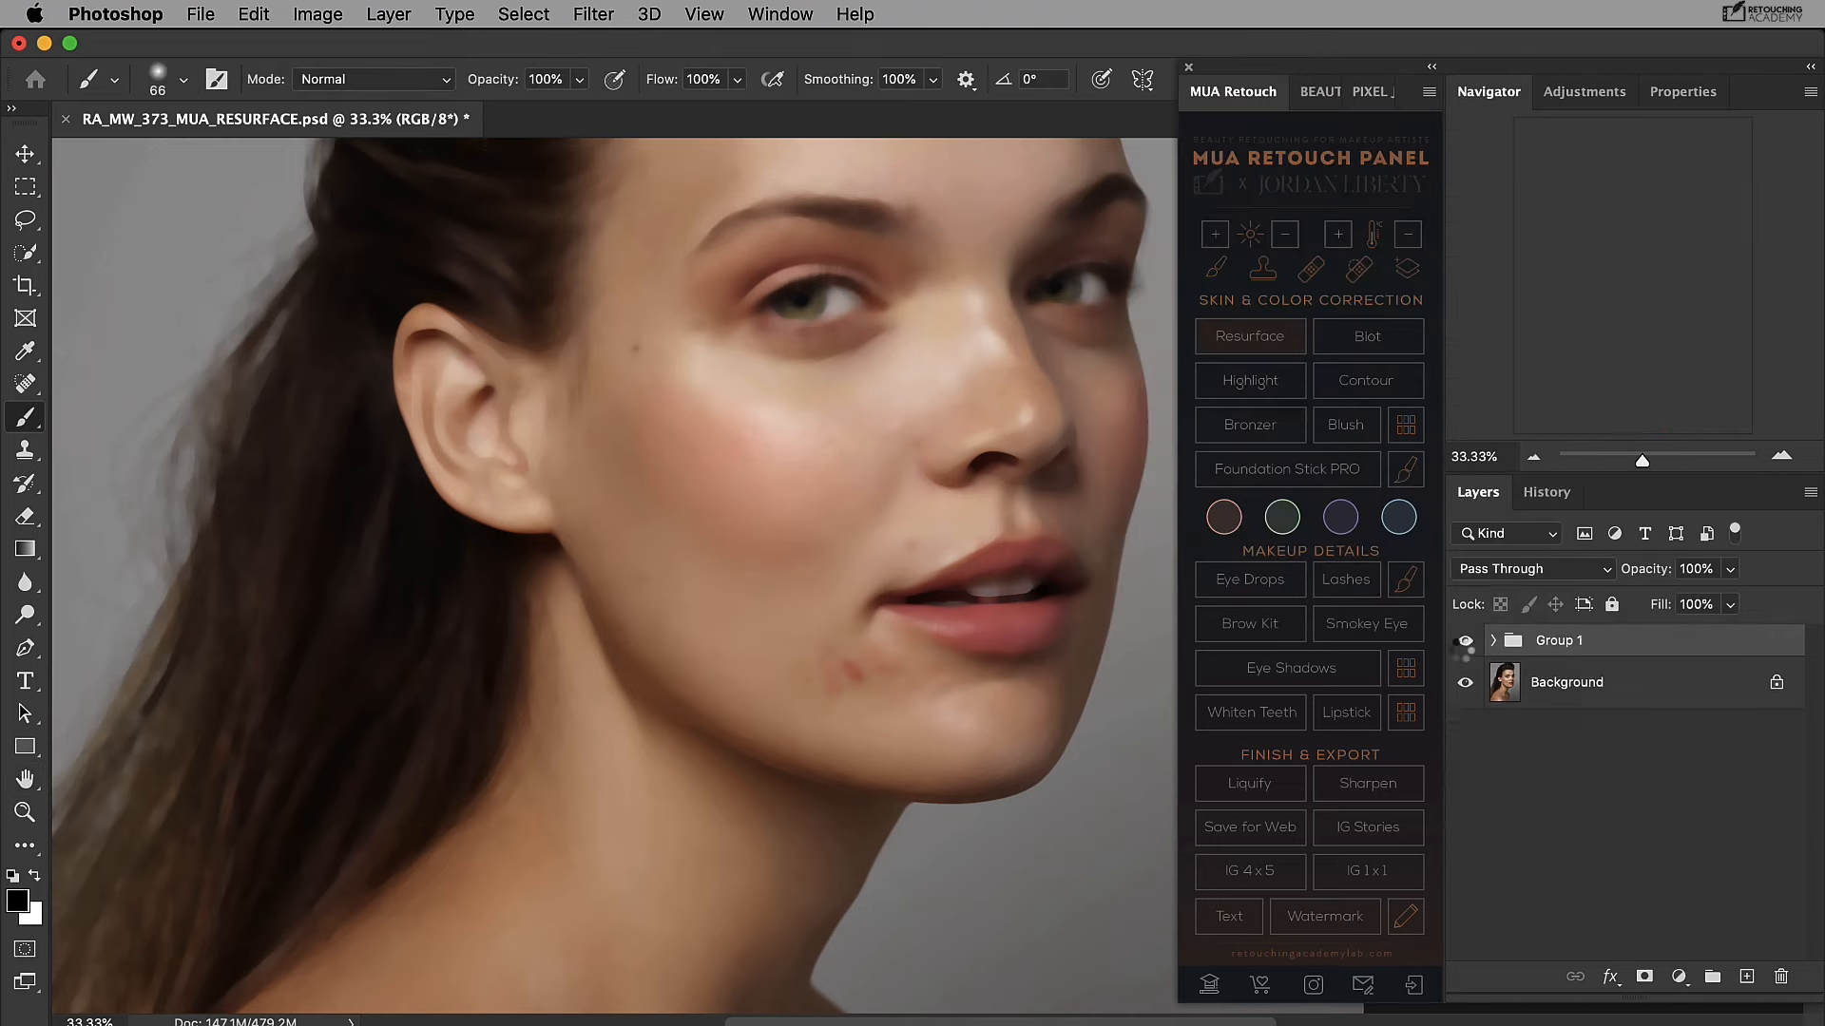
Expand the Resurface group and toggle its visibility to compare the portrait with and without it.
click(1279, 425)
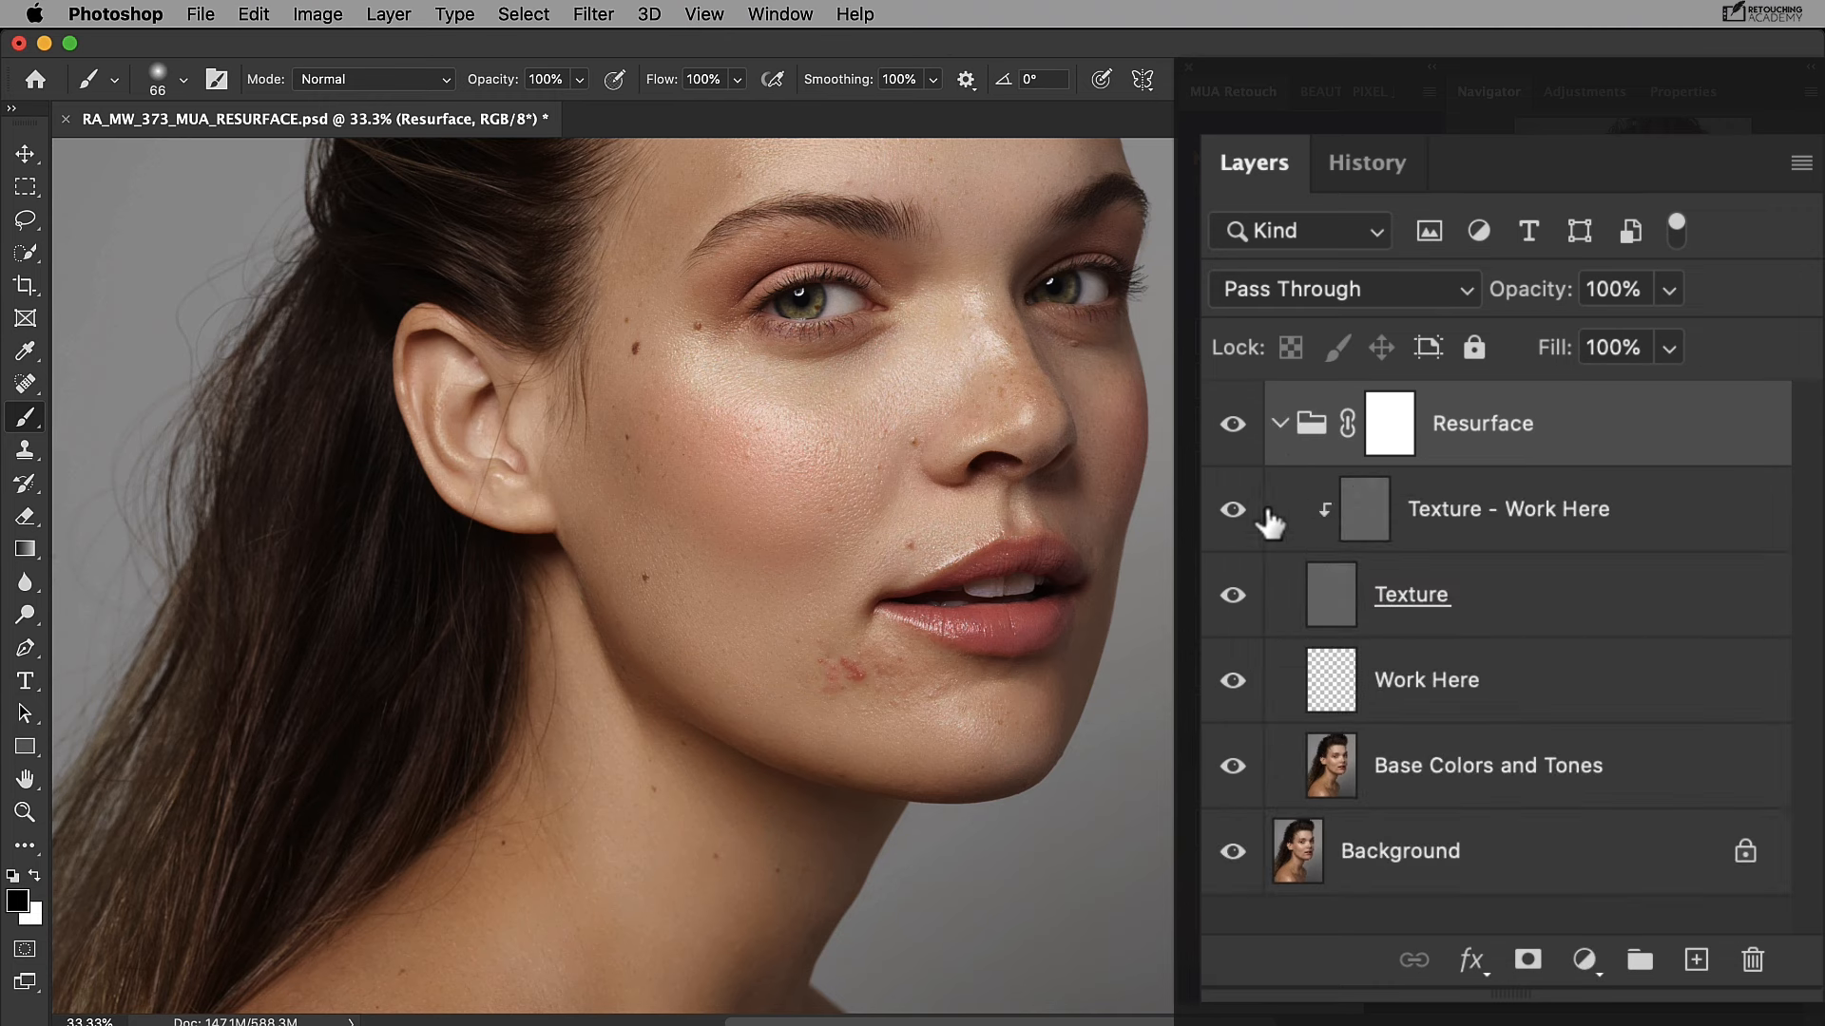
click(1231, 425)
click(1231, 429)
click(1230, 428)
click(1231, 428)
click(1231, 429)
click(1232, 430)
Examine the Base Colors and Tones layer without texture, and the texture layers without the base, by toggling layer visibility.
click(1234, 673)
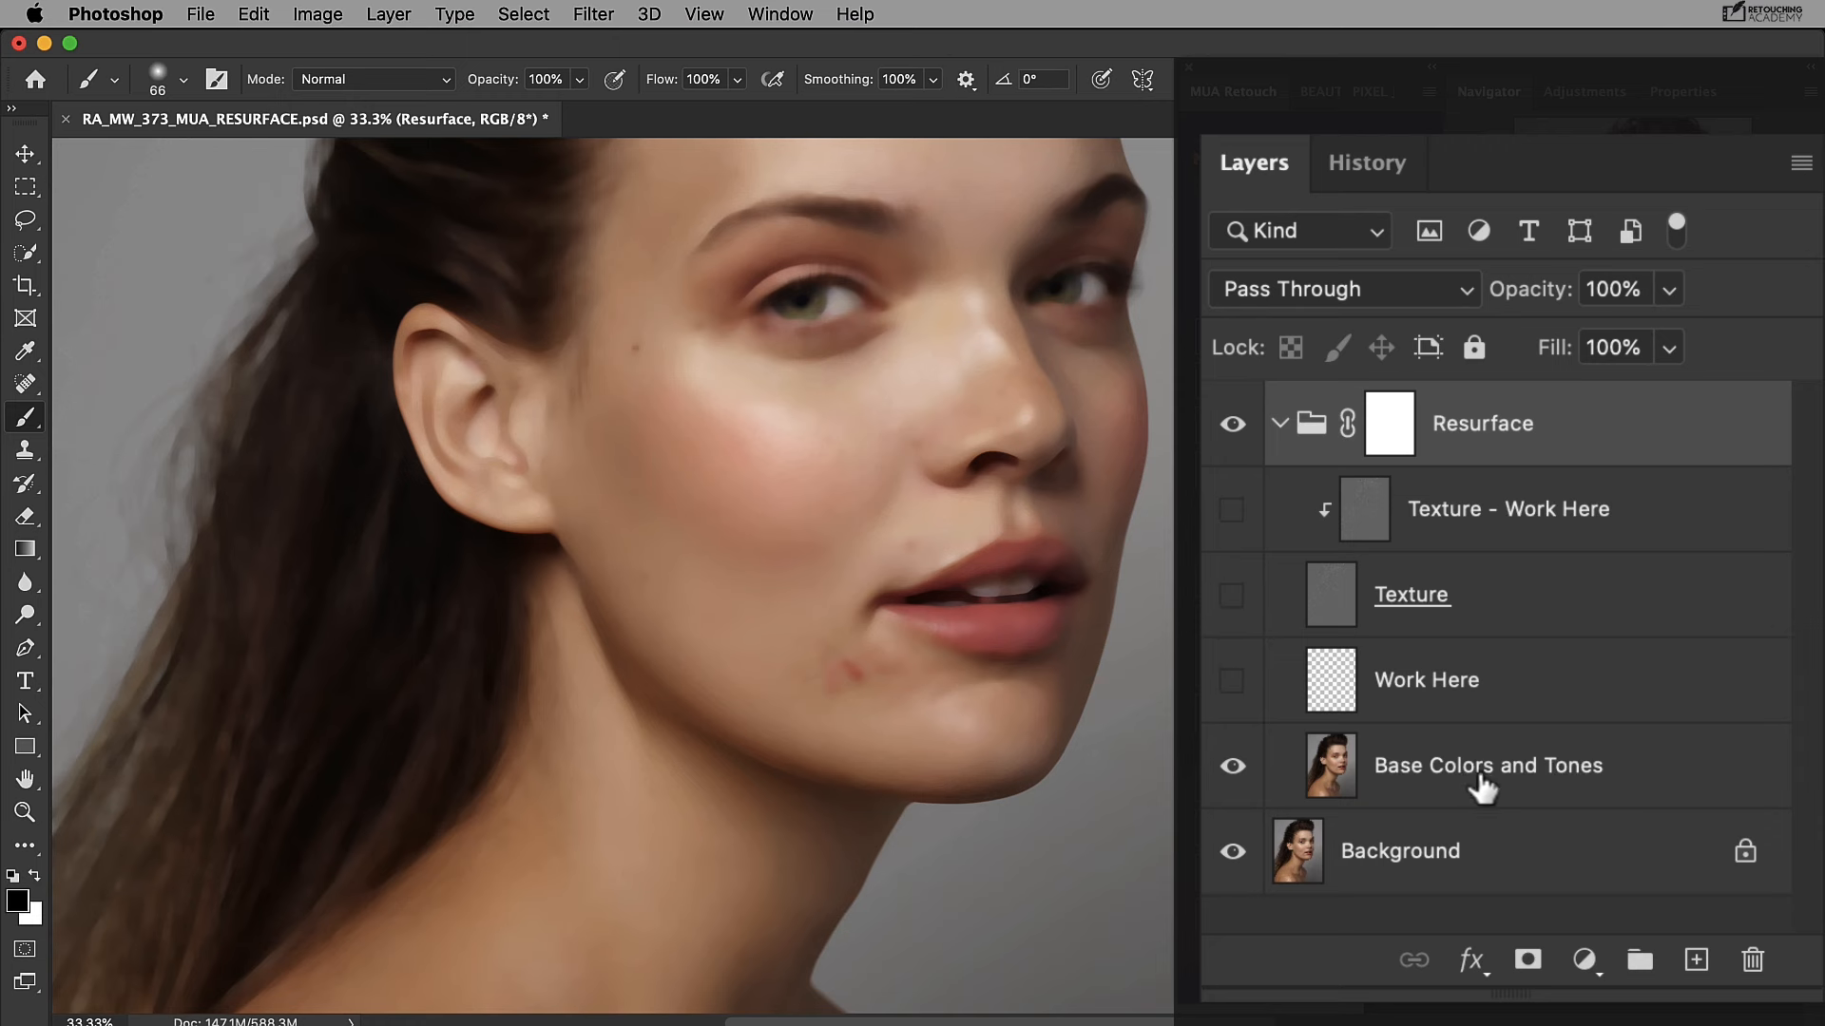
click(1232, 851)
drag(1241, 673, 1237, 523)
click(1232, 766)
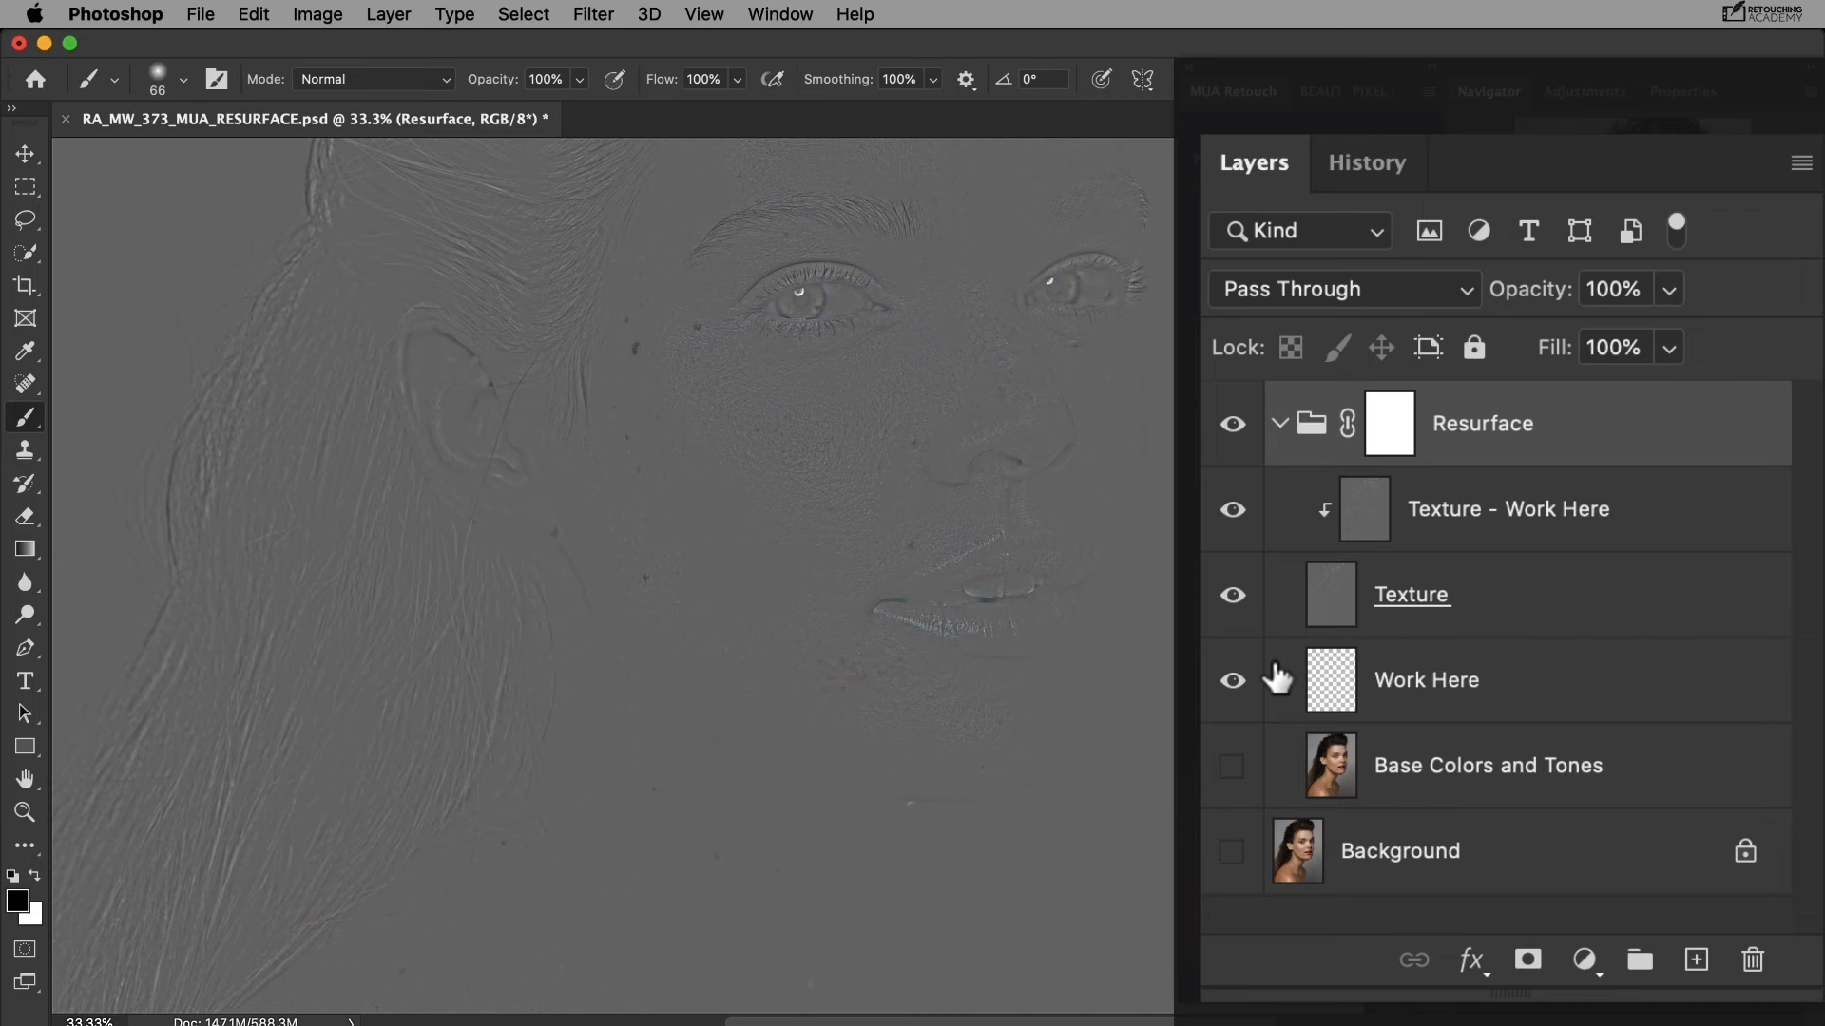
click(1270, 755)
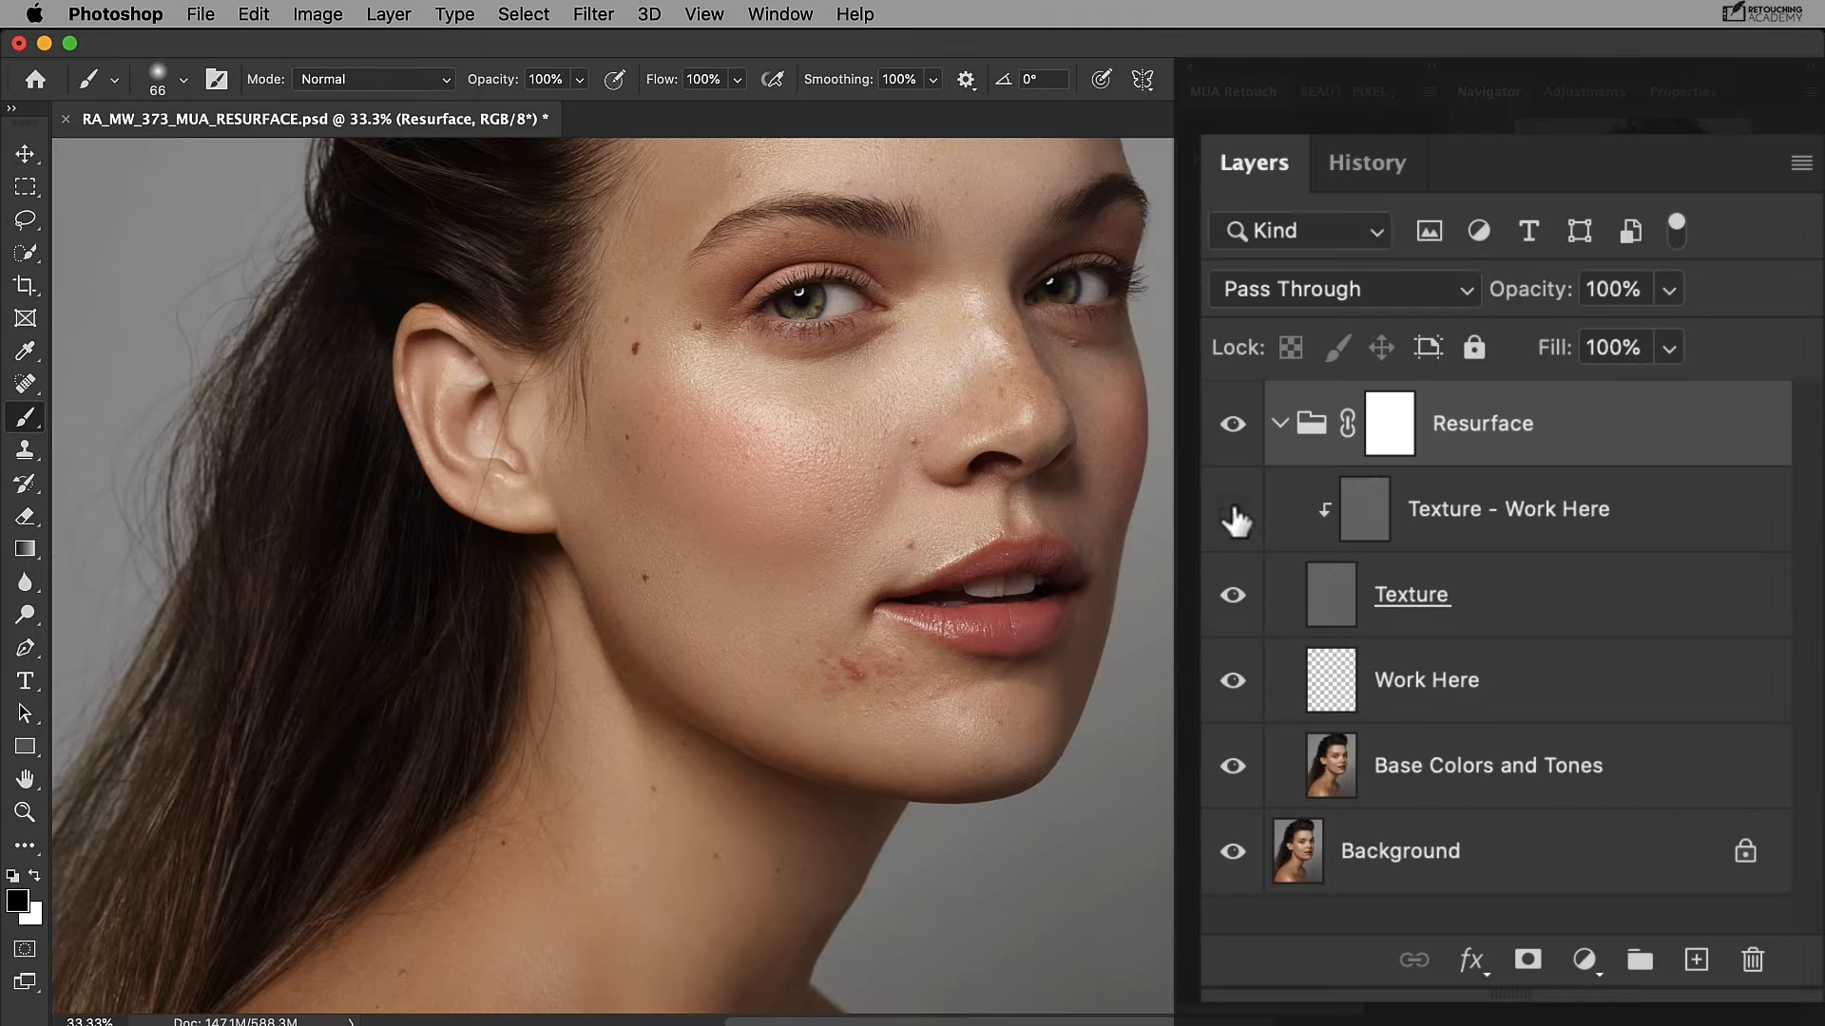
Toggle the visibility of the two texture layers and the Work Here layer to compare what each contributes.
drag(1235, 513, 1238, 599)
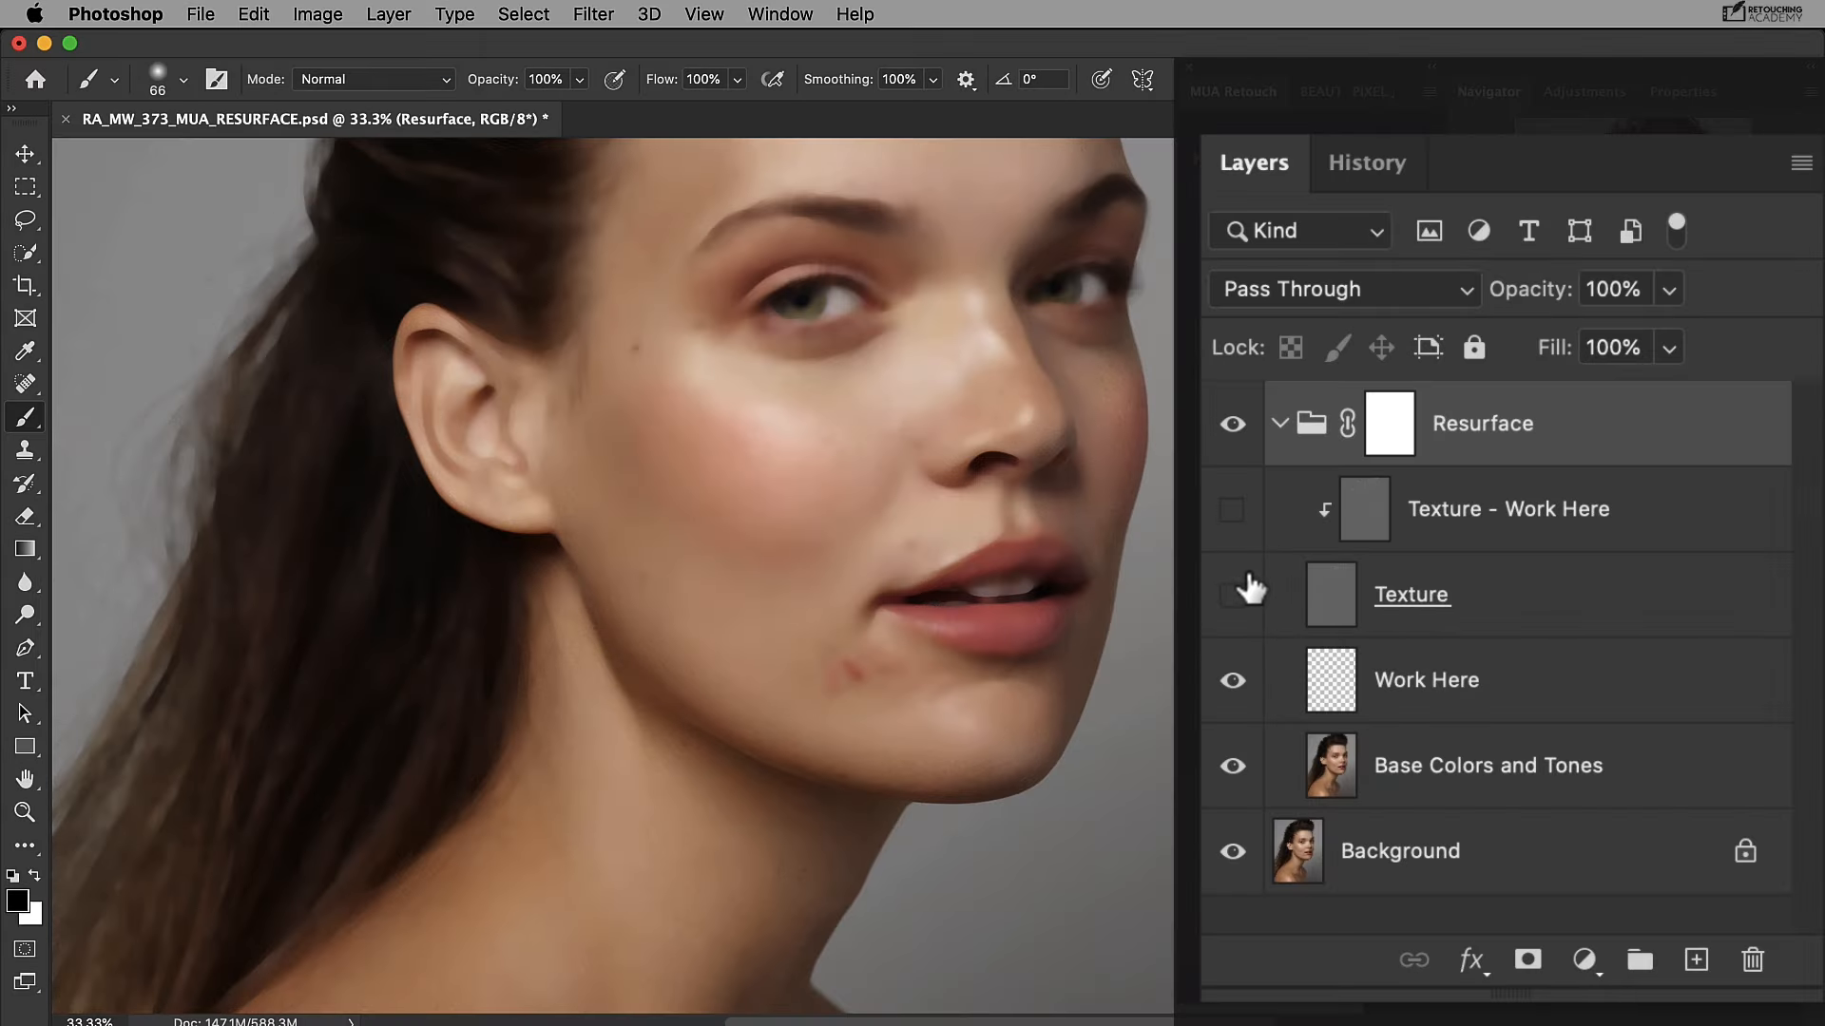
click(1233, 510)
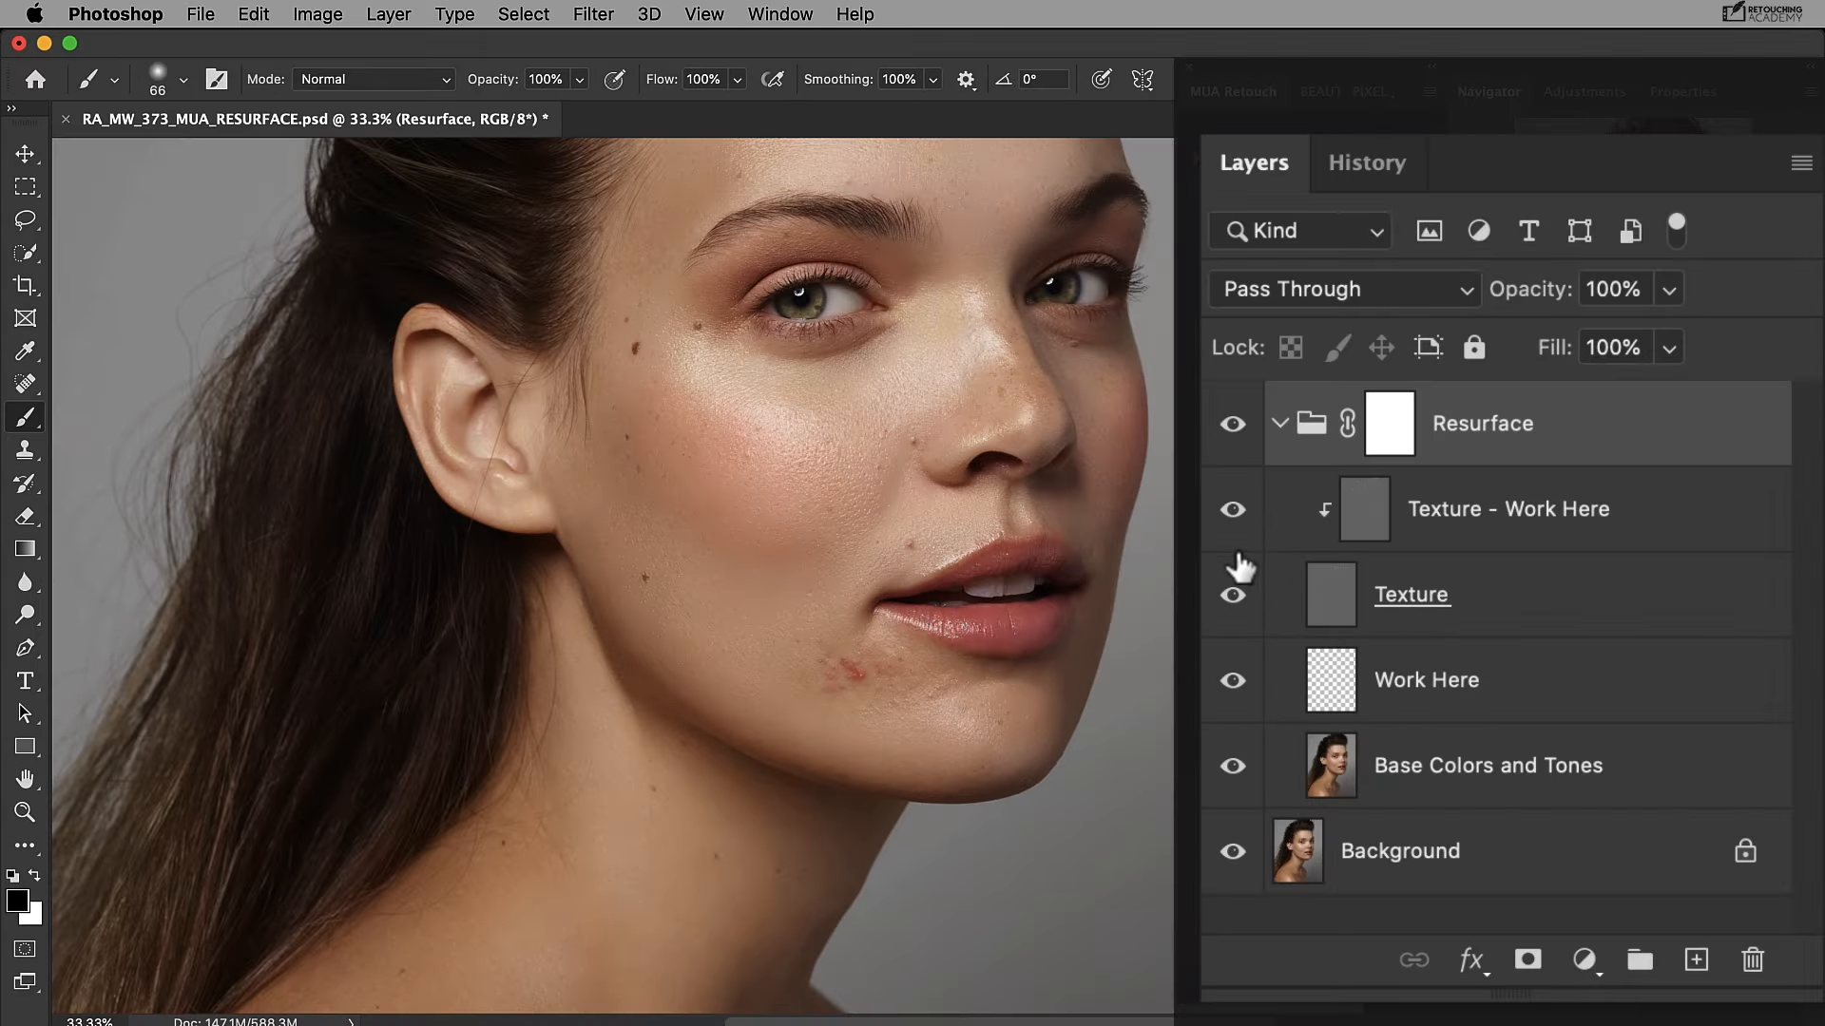
drag(1232, 680, 1243, 739)
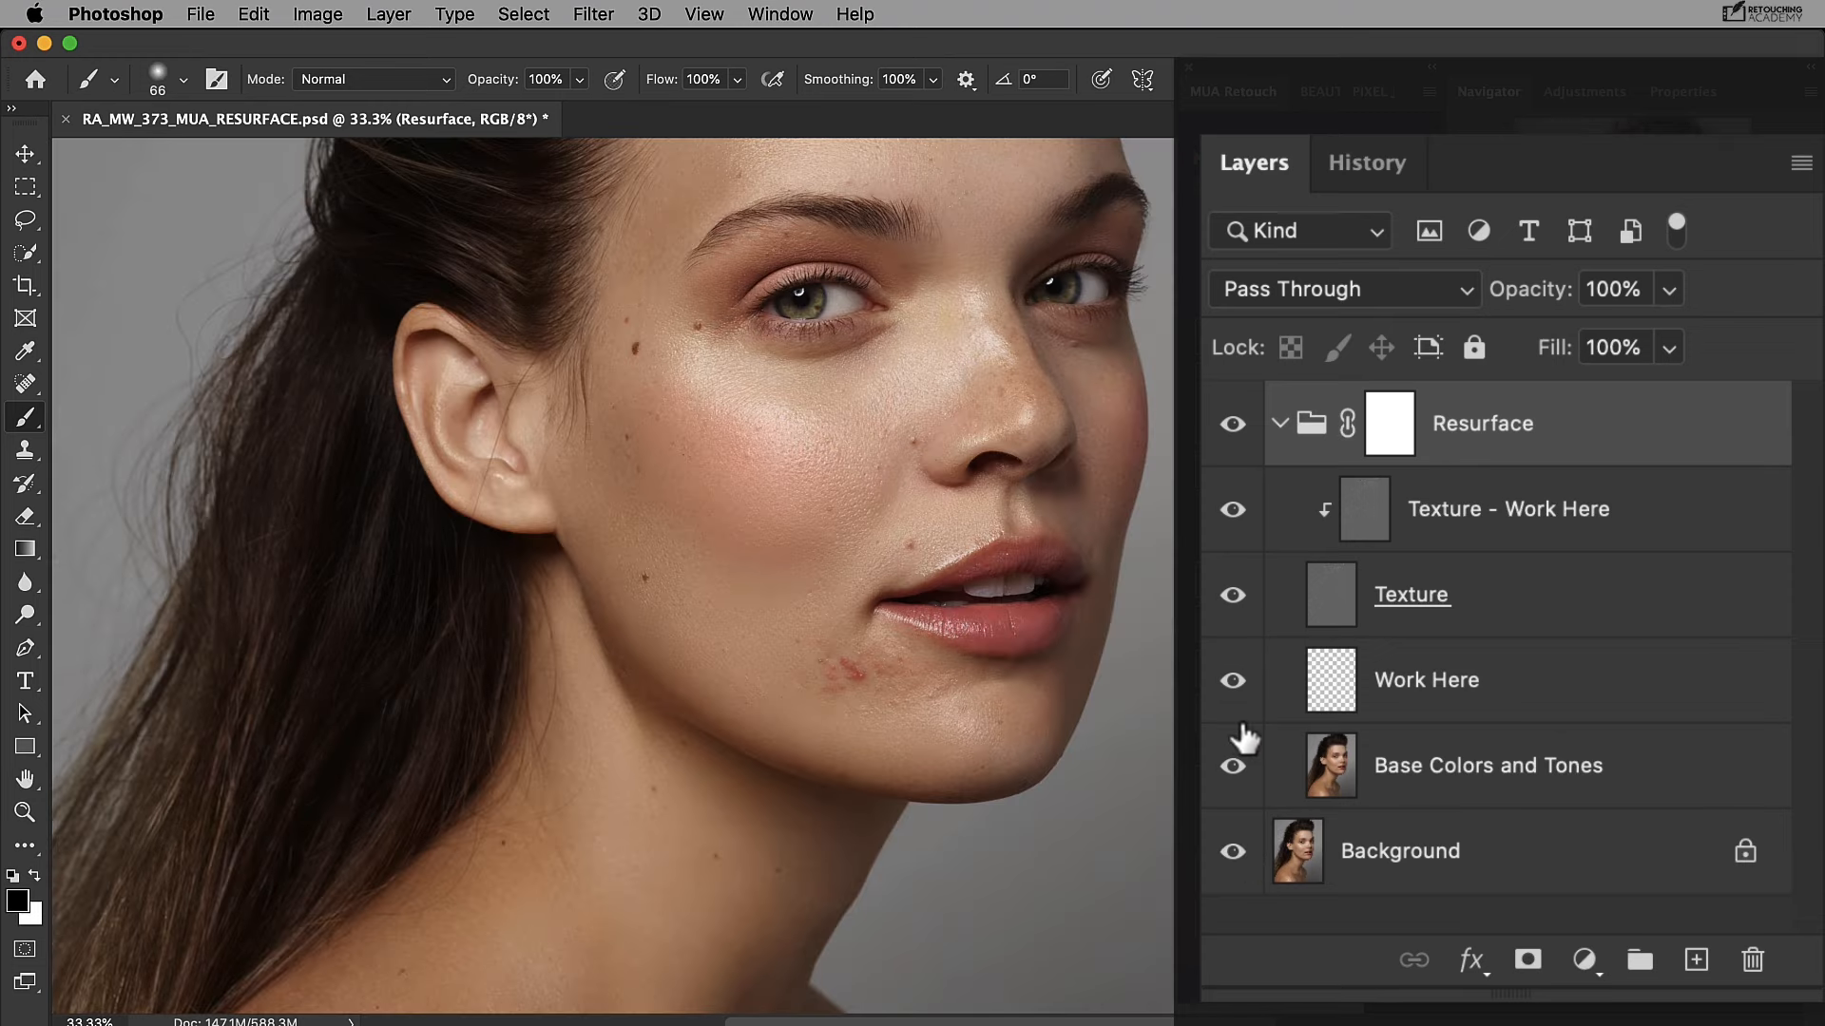
Delete the Resurface group that was built with the 30-pixel Median radius.
click(1280, 423)
mouse_move(1350, 442)
mouse_down()
mouse_move(1552, 460)
mouse_move(1673, 821)
mouse_move(1753, 958)
mouse_up()
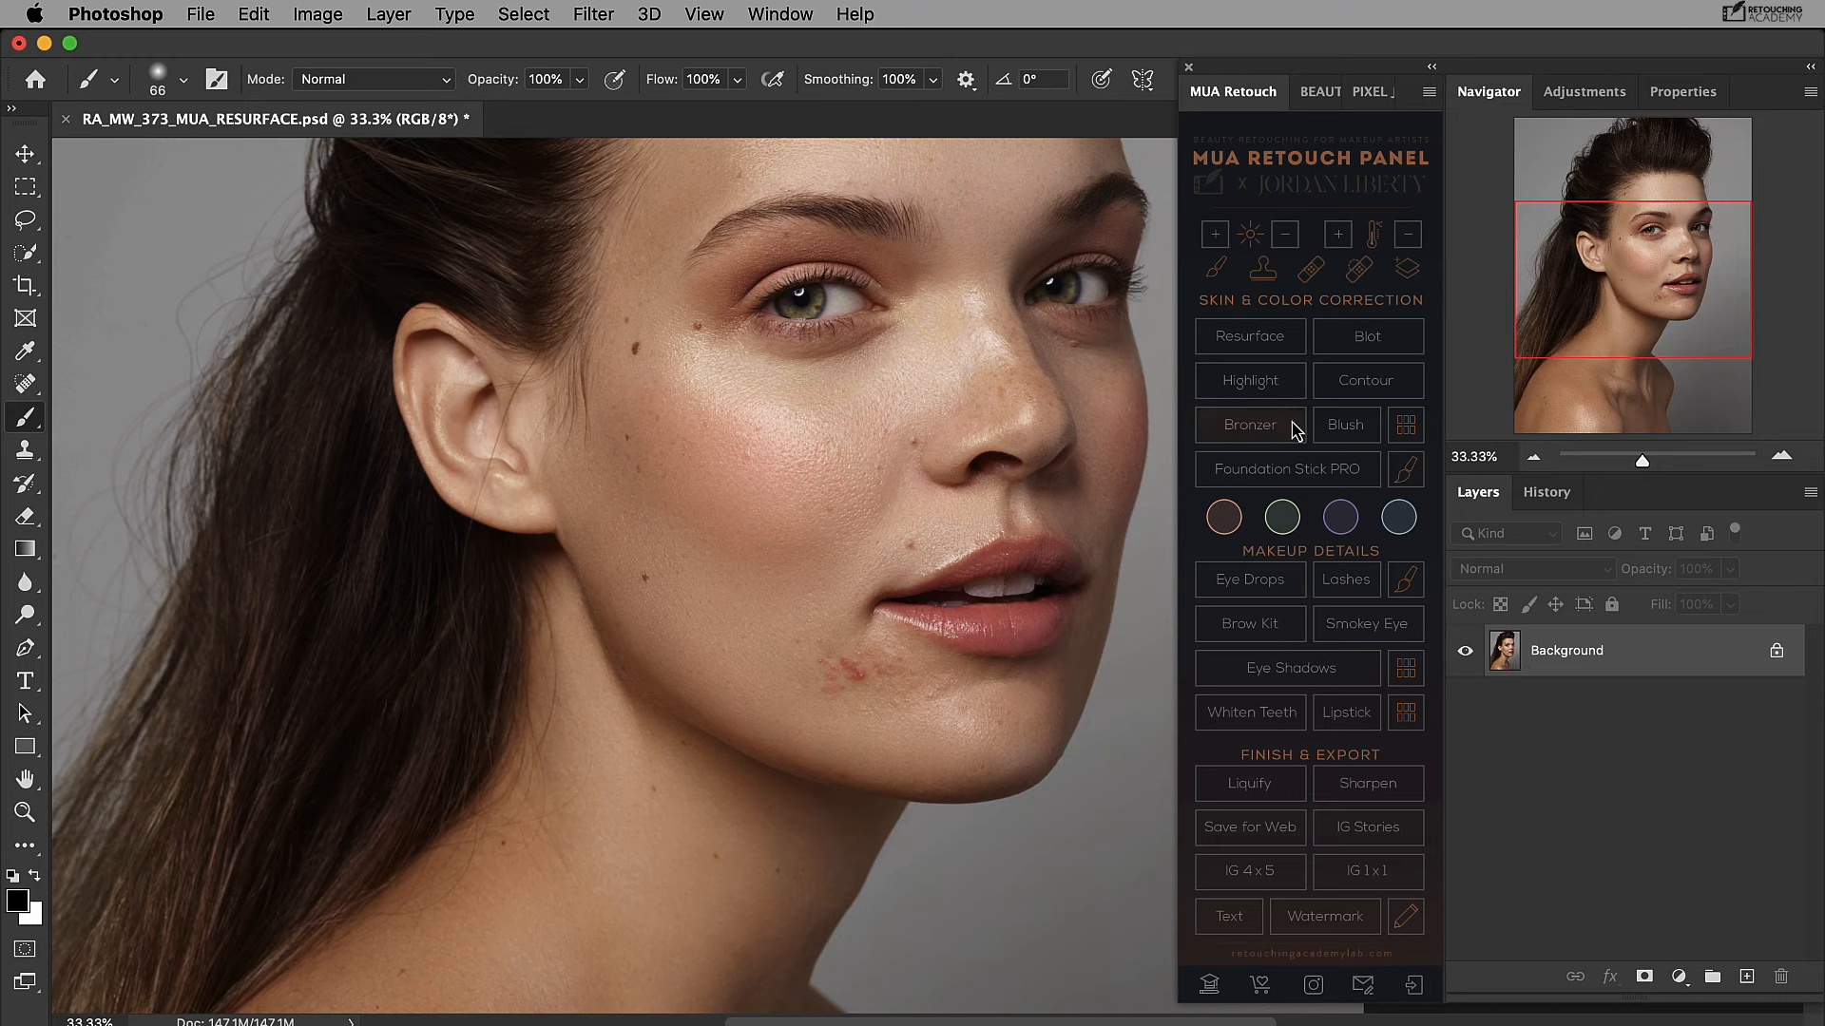
Rebuild the Resurface group with a Median radius of 7 pixels, comparing the preview before applying the filter.
click(1258, 344)
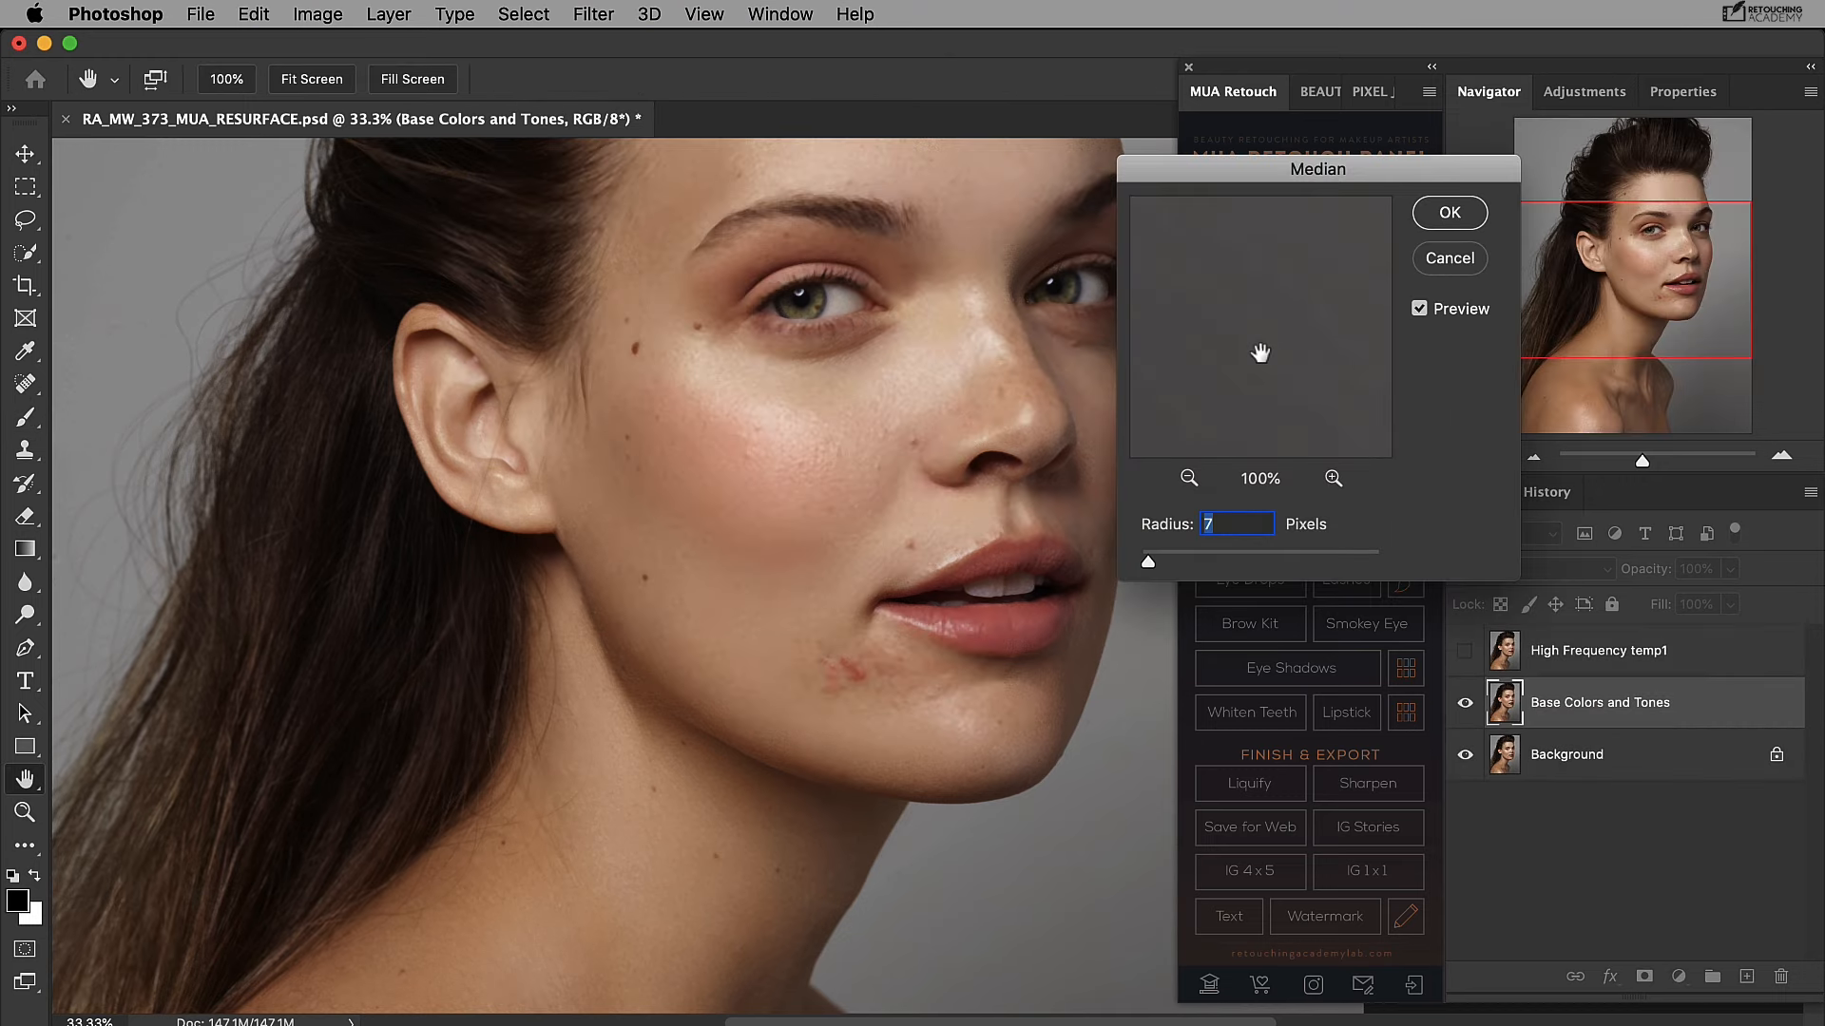
click(1419, 310)
click(1420, 310)
click(1422, 311)
click(1420, 310)
click(1420, 310)
click(1420, 310)
click(1436, 214)
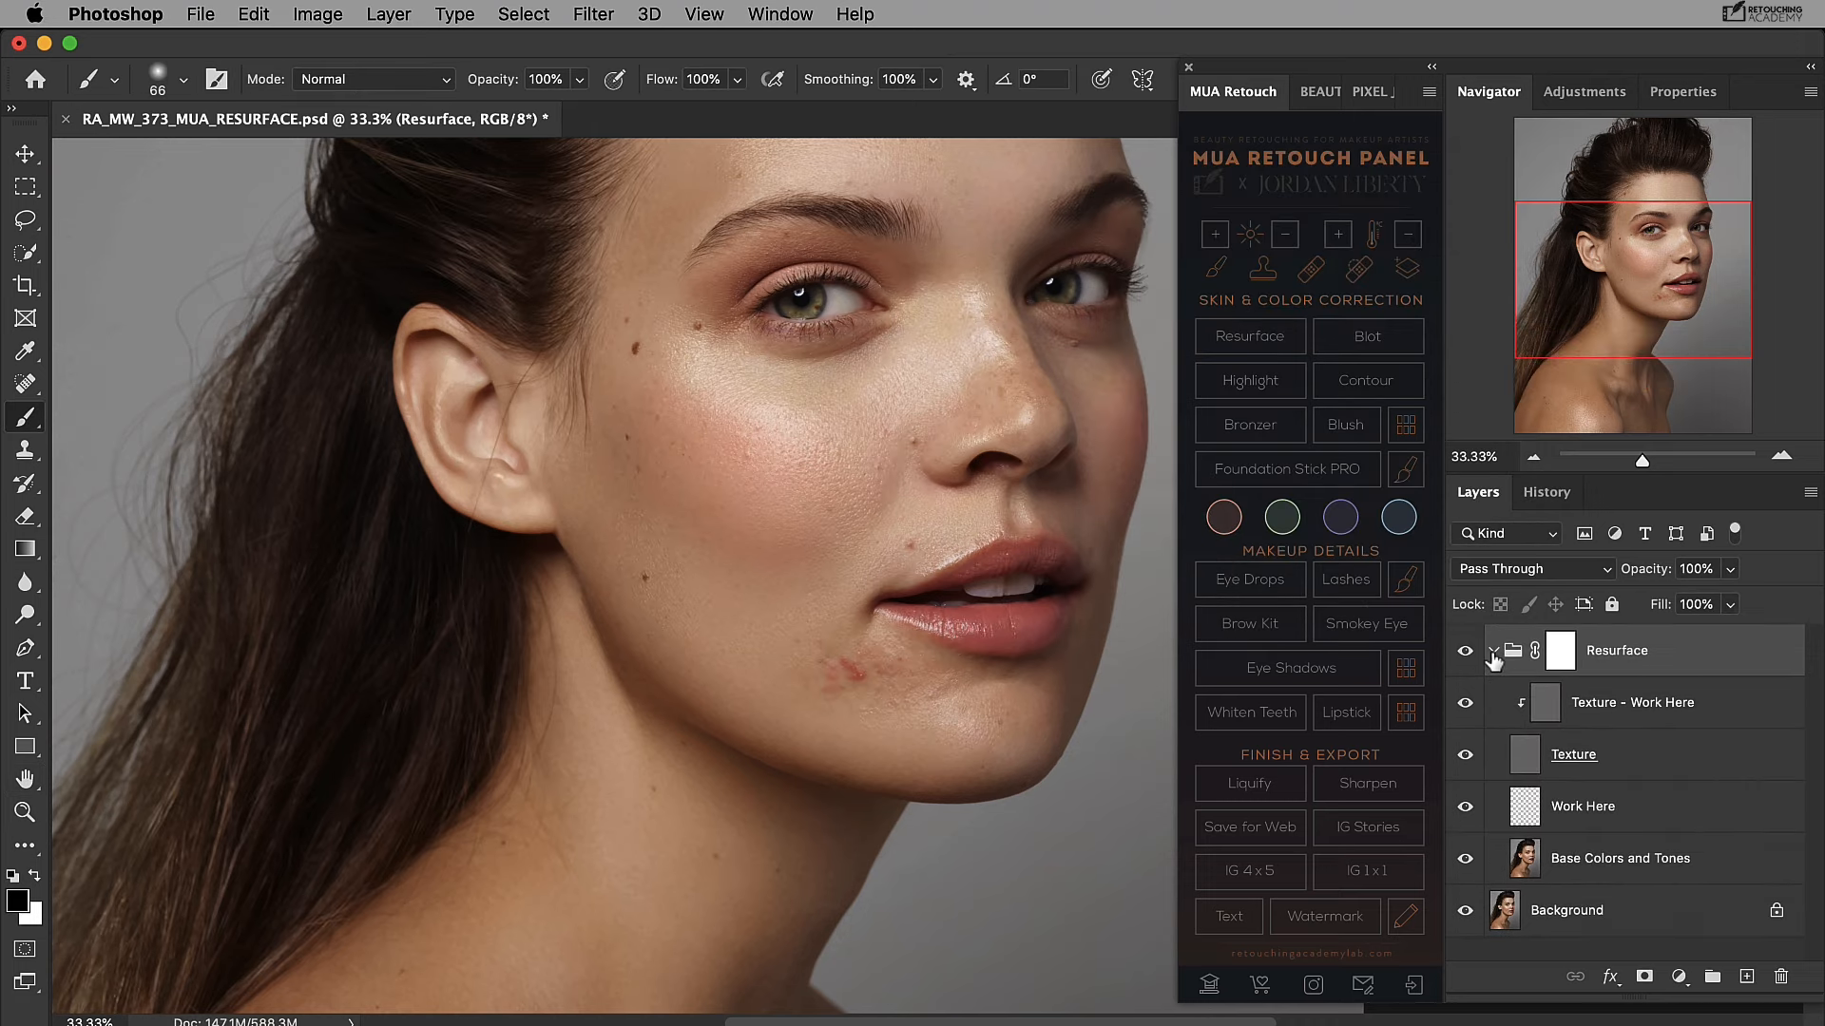
Hide every layer except Texture and Texture - Work Here, and examine the skin texture around the mouth.
click(1464, 755)
click(1464, 704)
click(1466, 804)
drag(1466, 806, 1466, 733)
drag(1468, 815, 1465, 910)
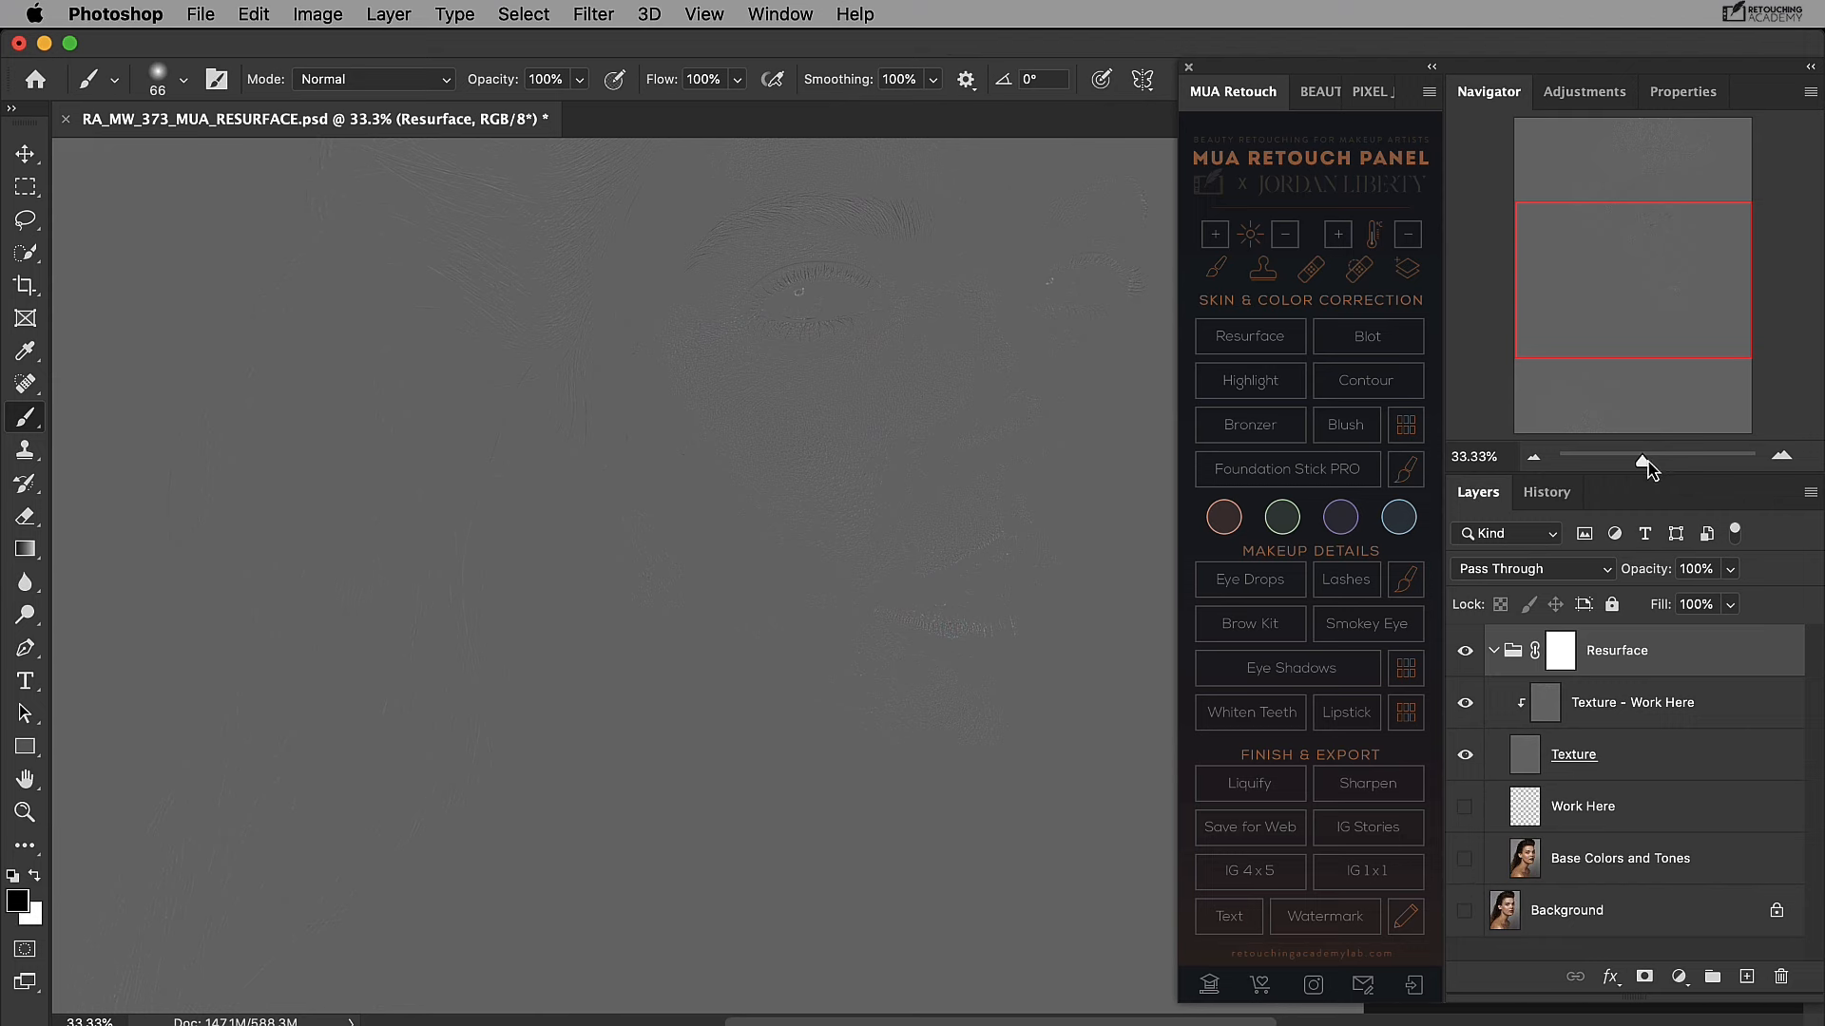
drag(1645, 461, 1656, 462)
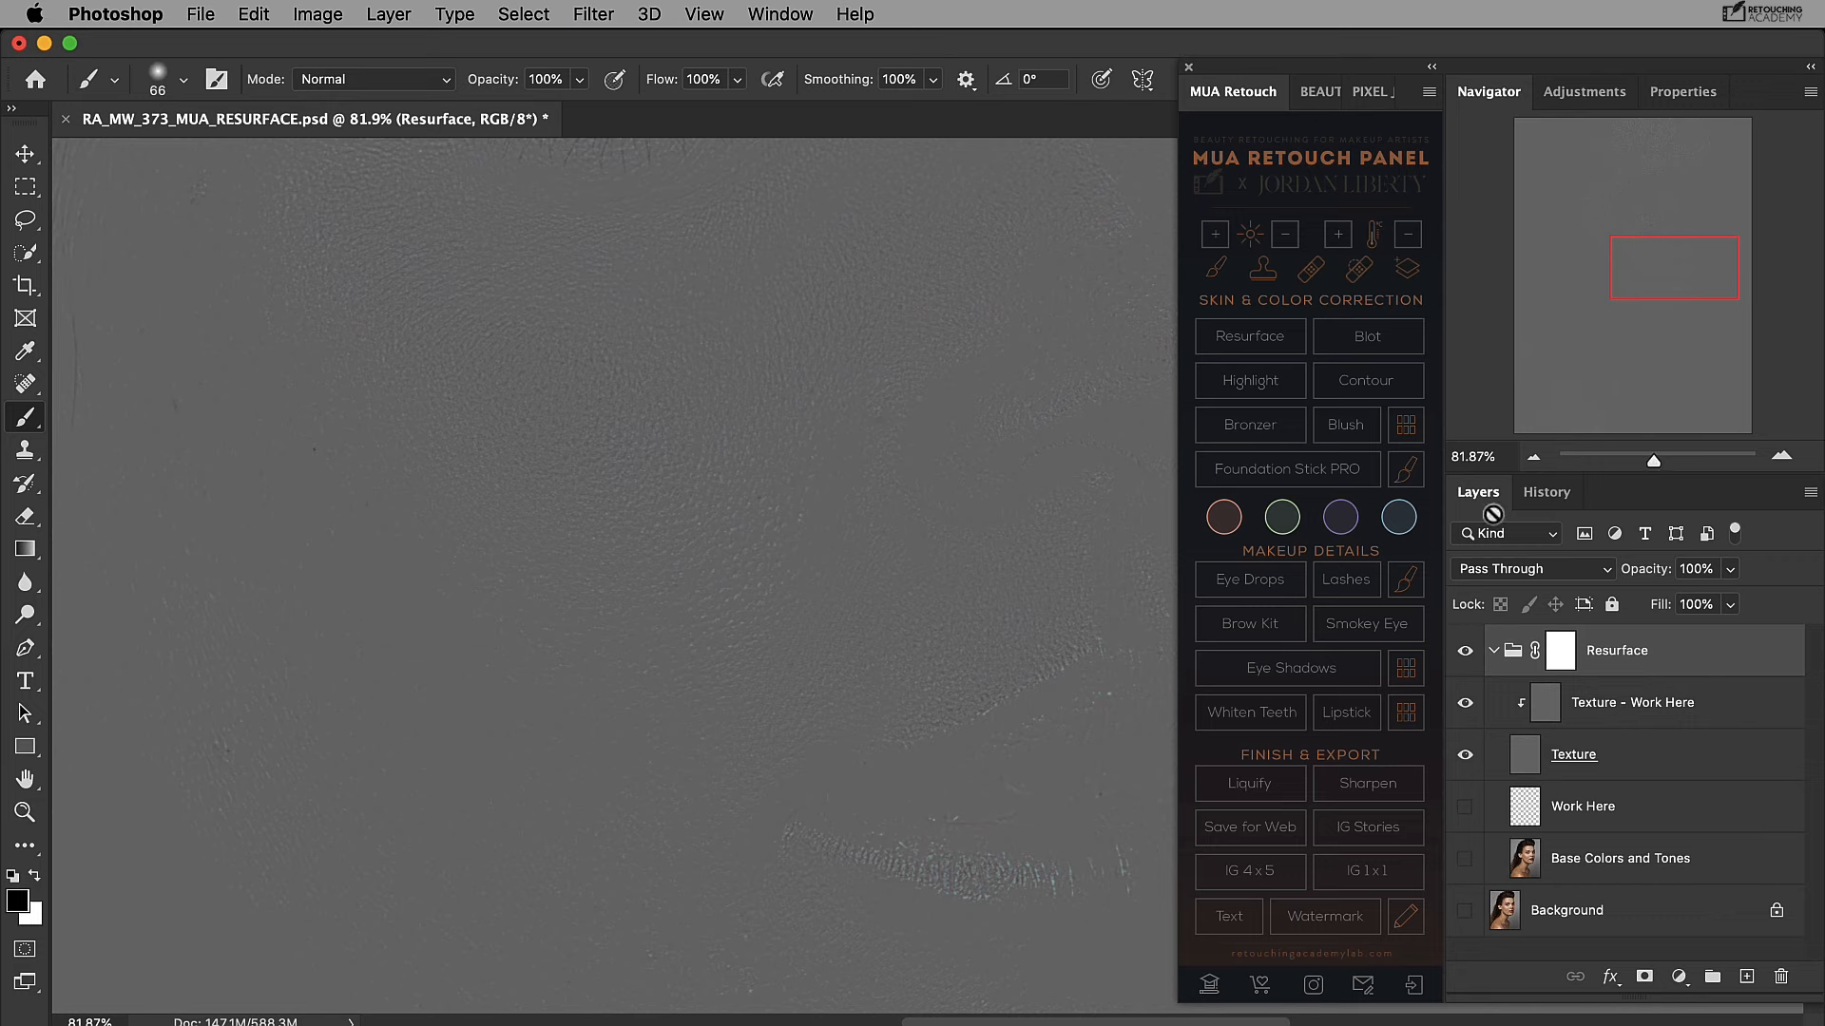
drag(988, 605, 989, 450)
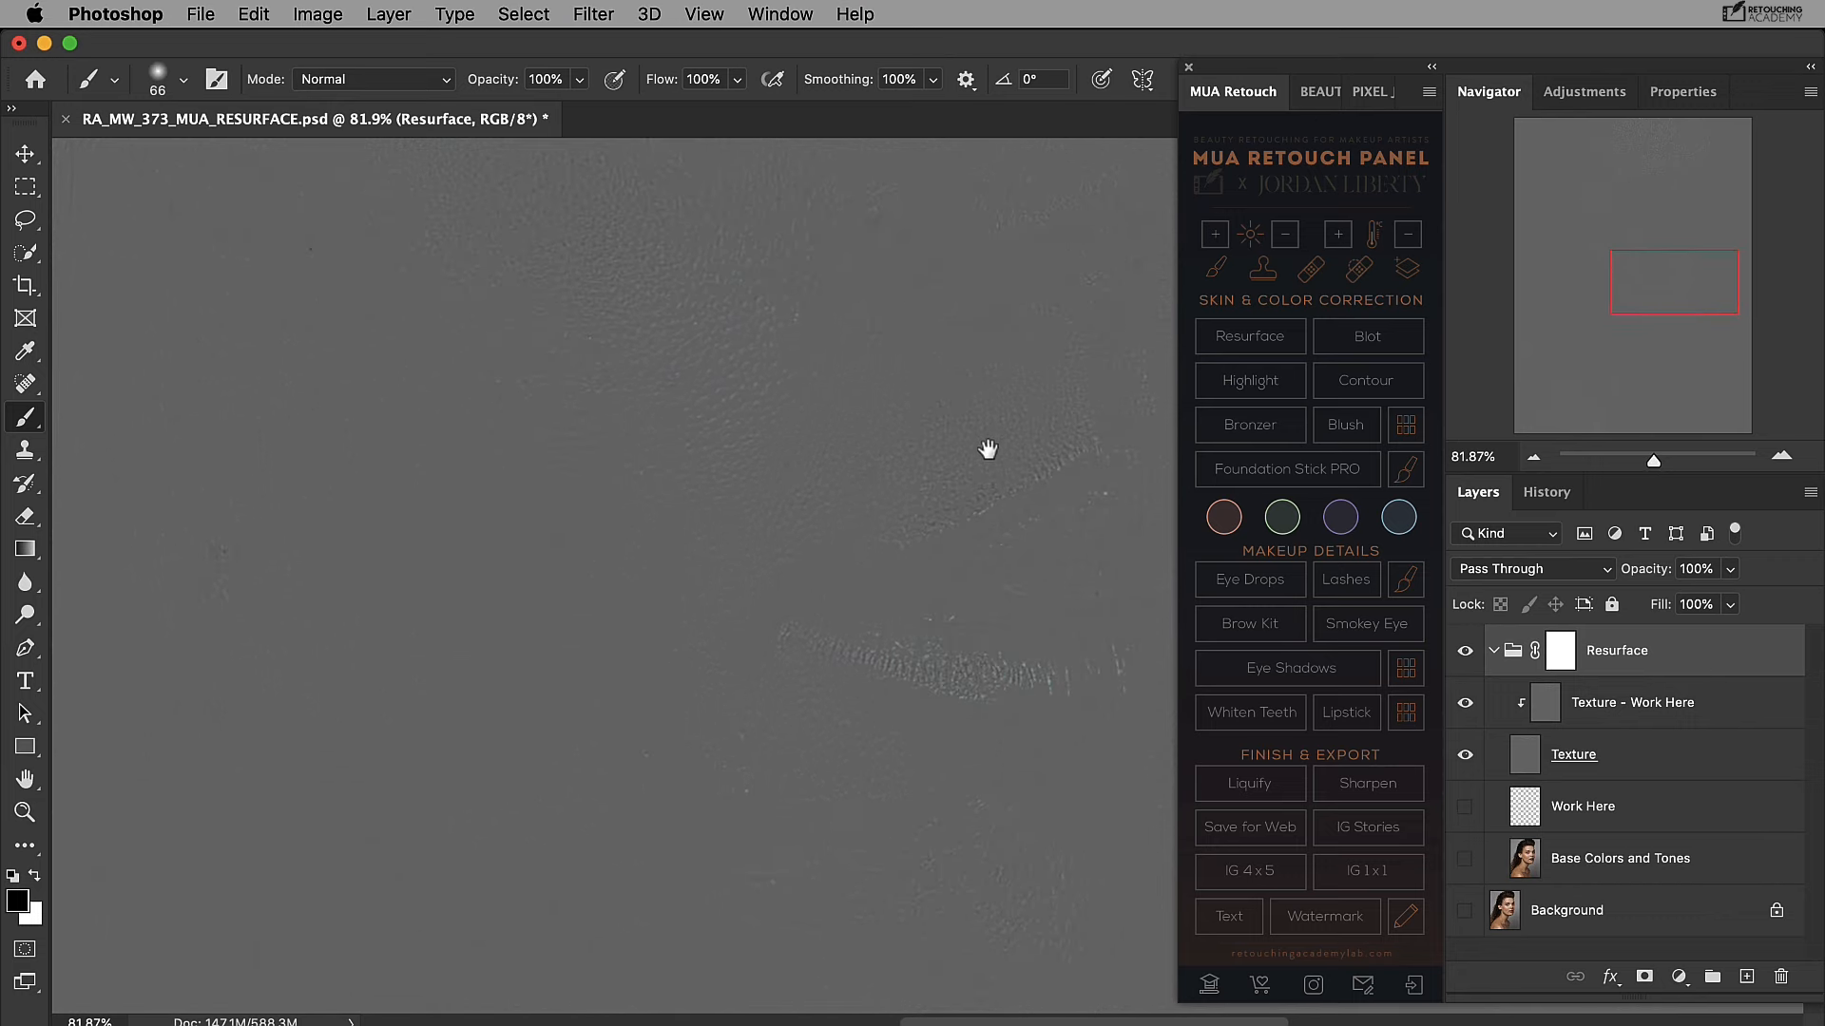
Show the hidden layers again and select the Work Here layer between Texture and Base Colors and Tones.
click(1465, 806)
click(1464, 858)
click(1501, 810)
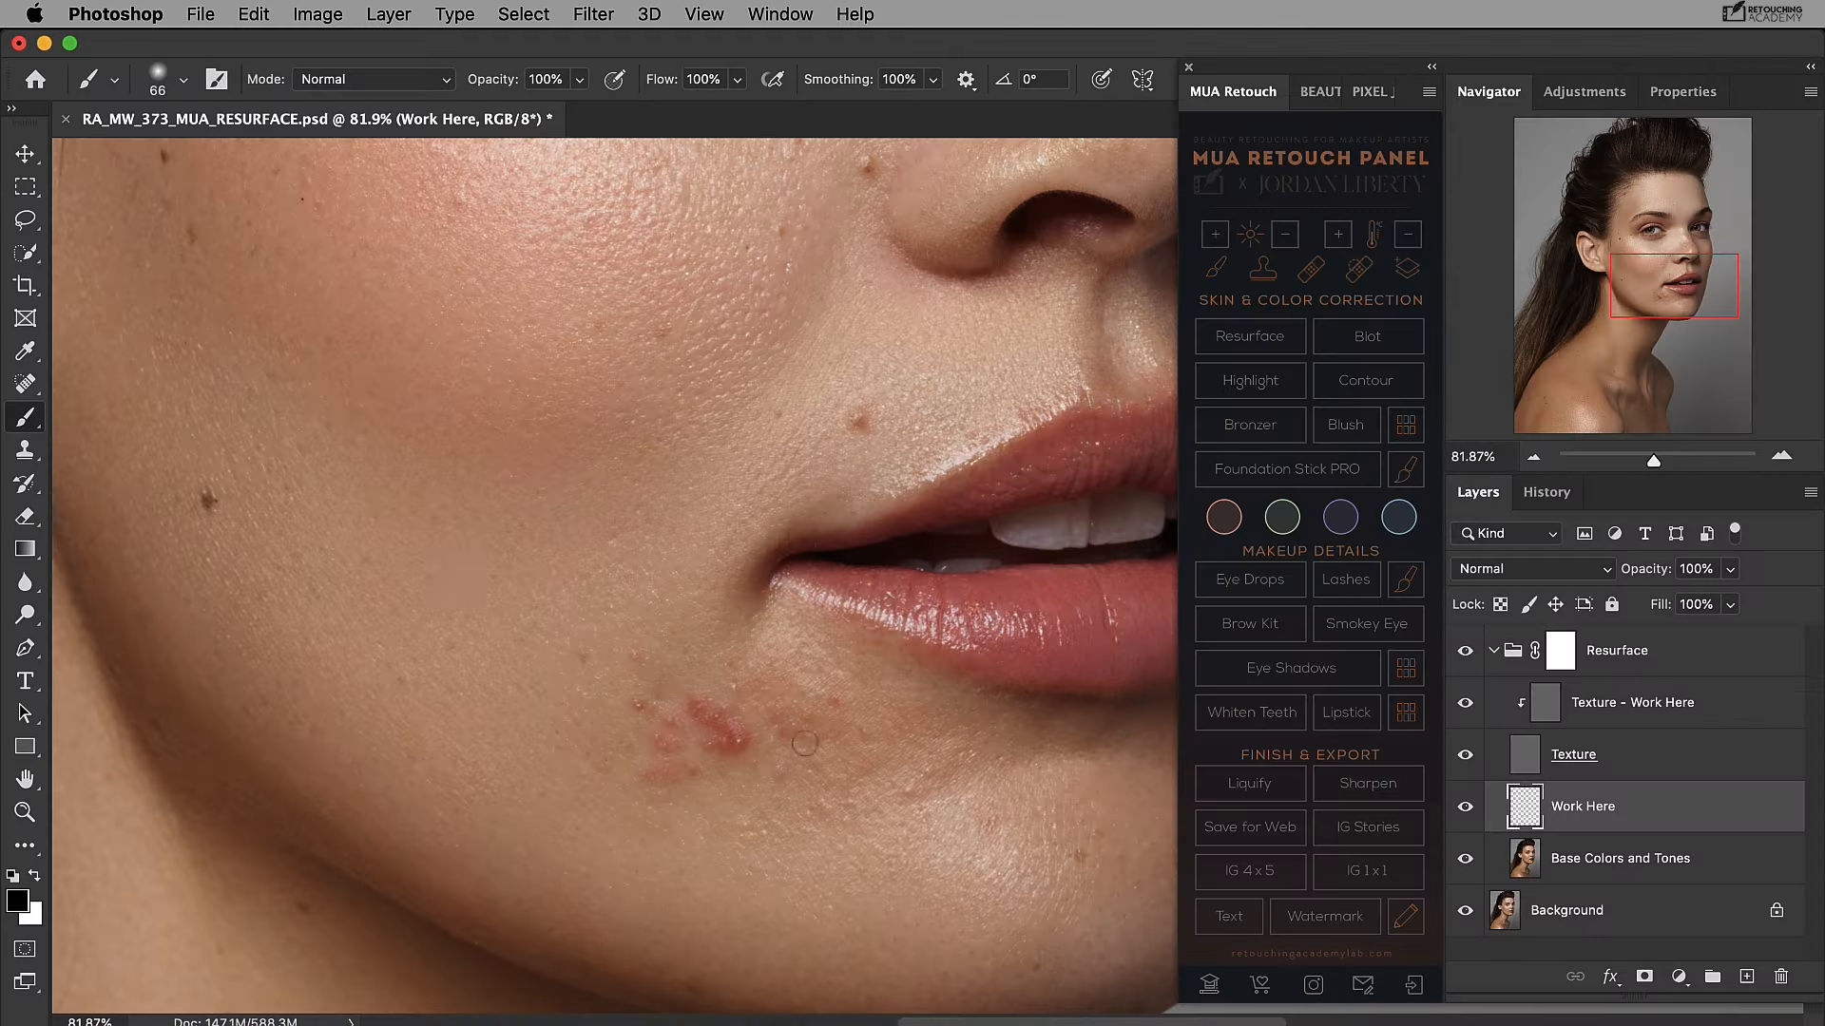
Compare the skin texture alone and the smoothed colour layers alone around the blemish by toggling layer visibility.
click(25, 153)
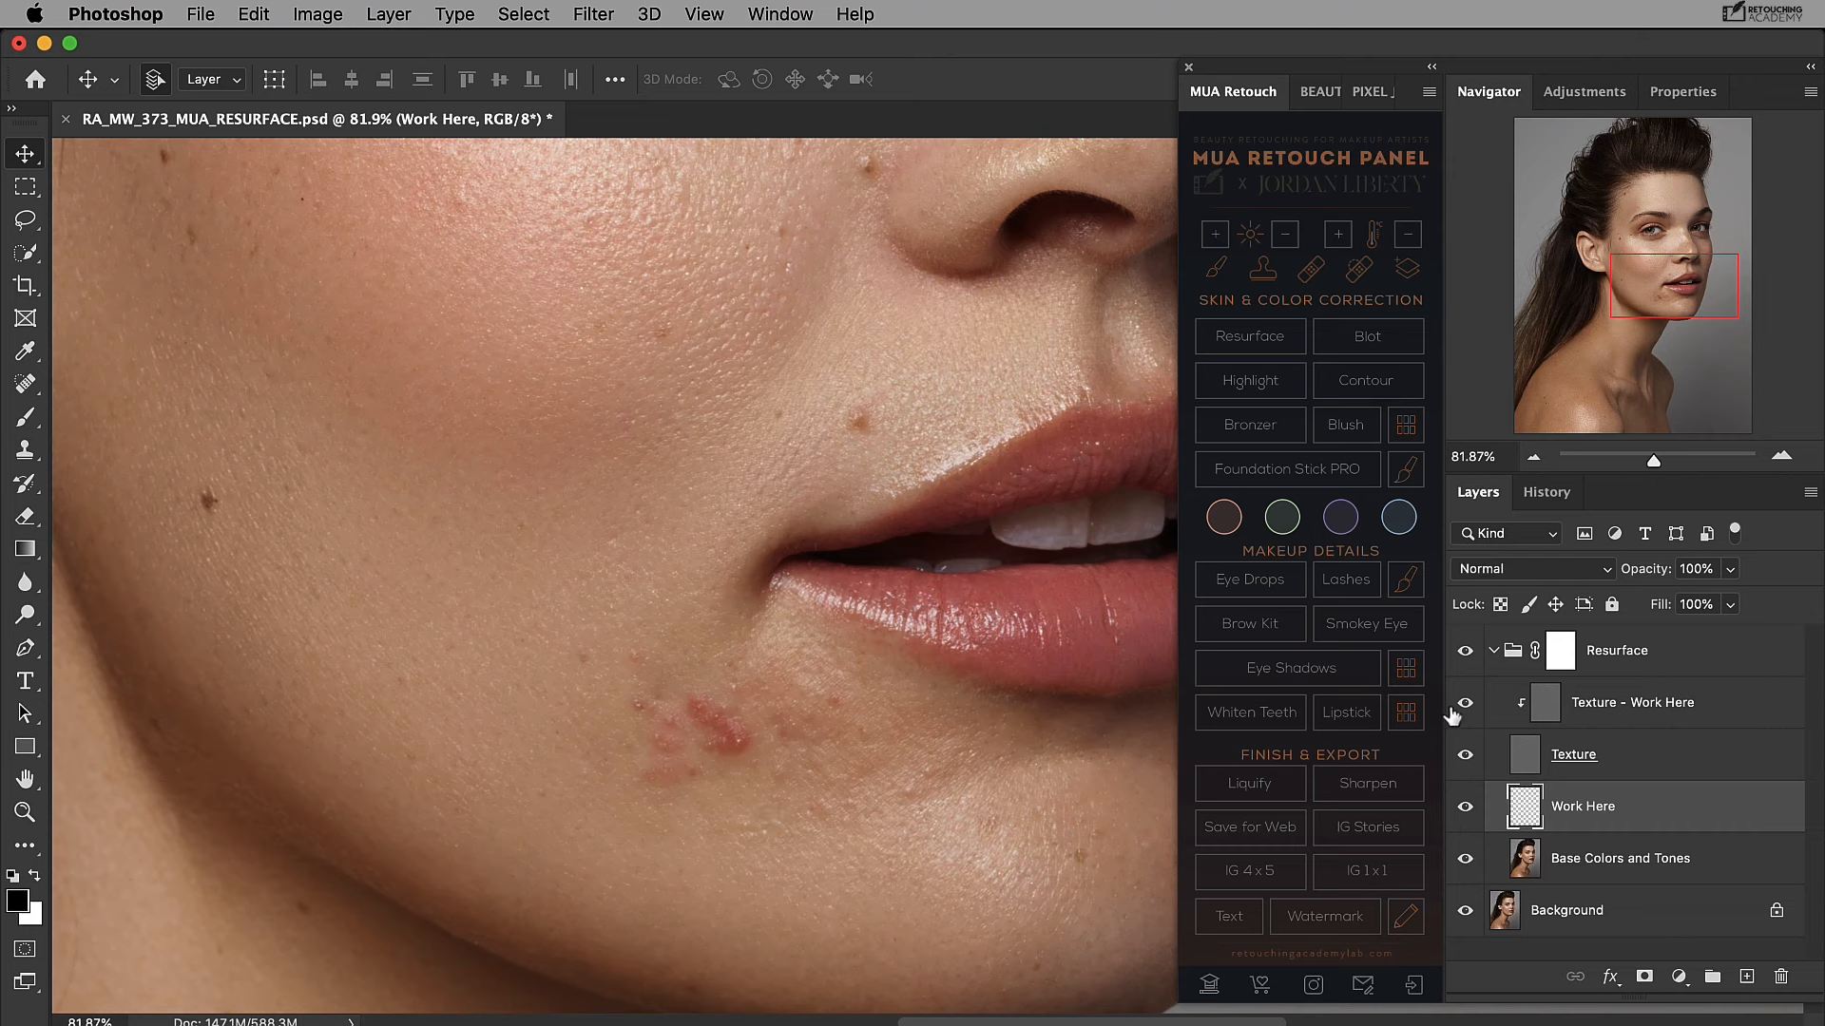
click(1465, 757)
click(1467, 757)
drag(1470, 808, 1474, 913)
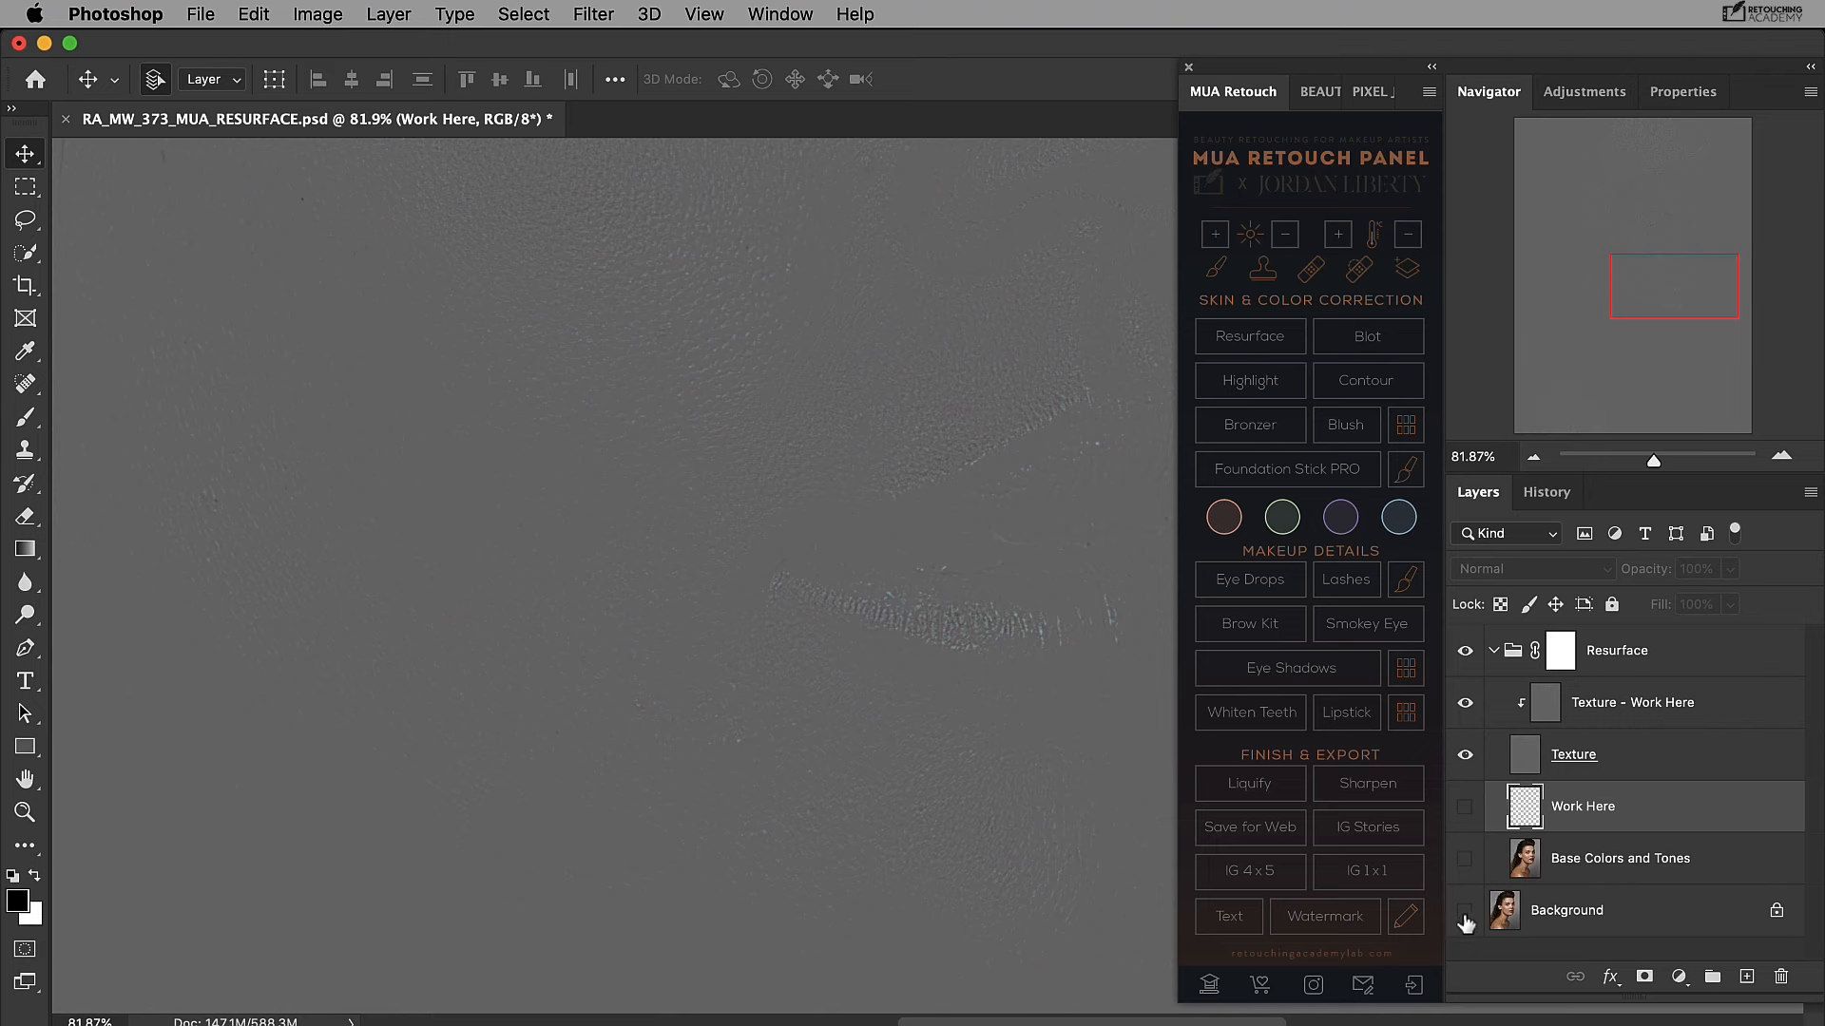
drag(1467, 914, 1467, 835)
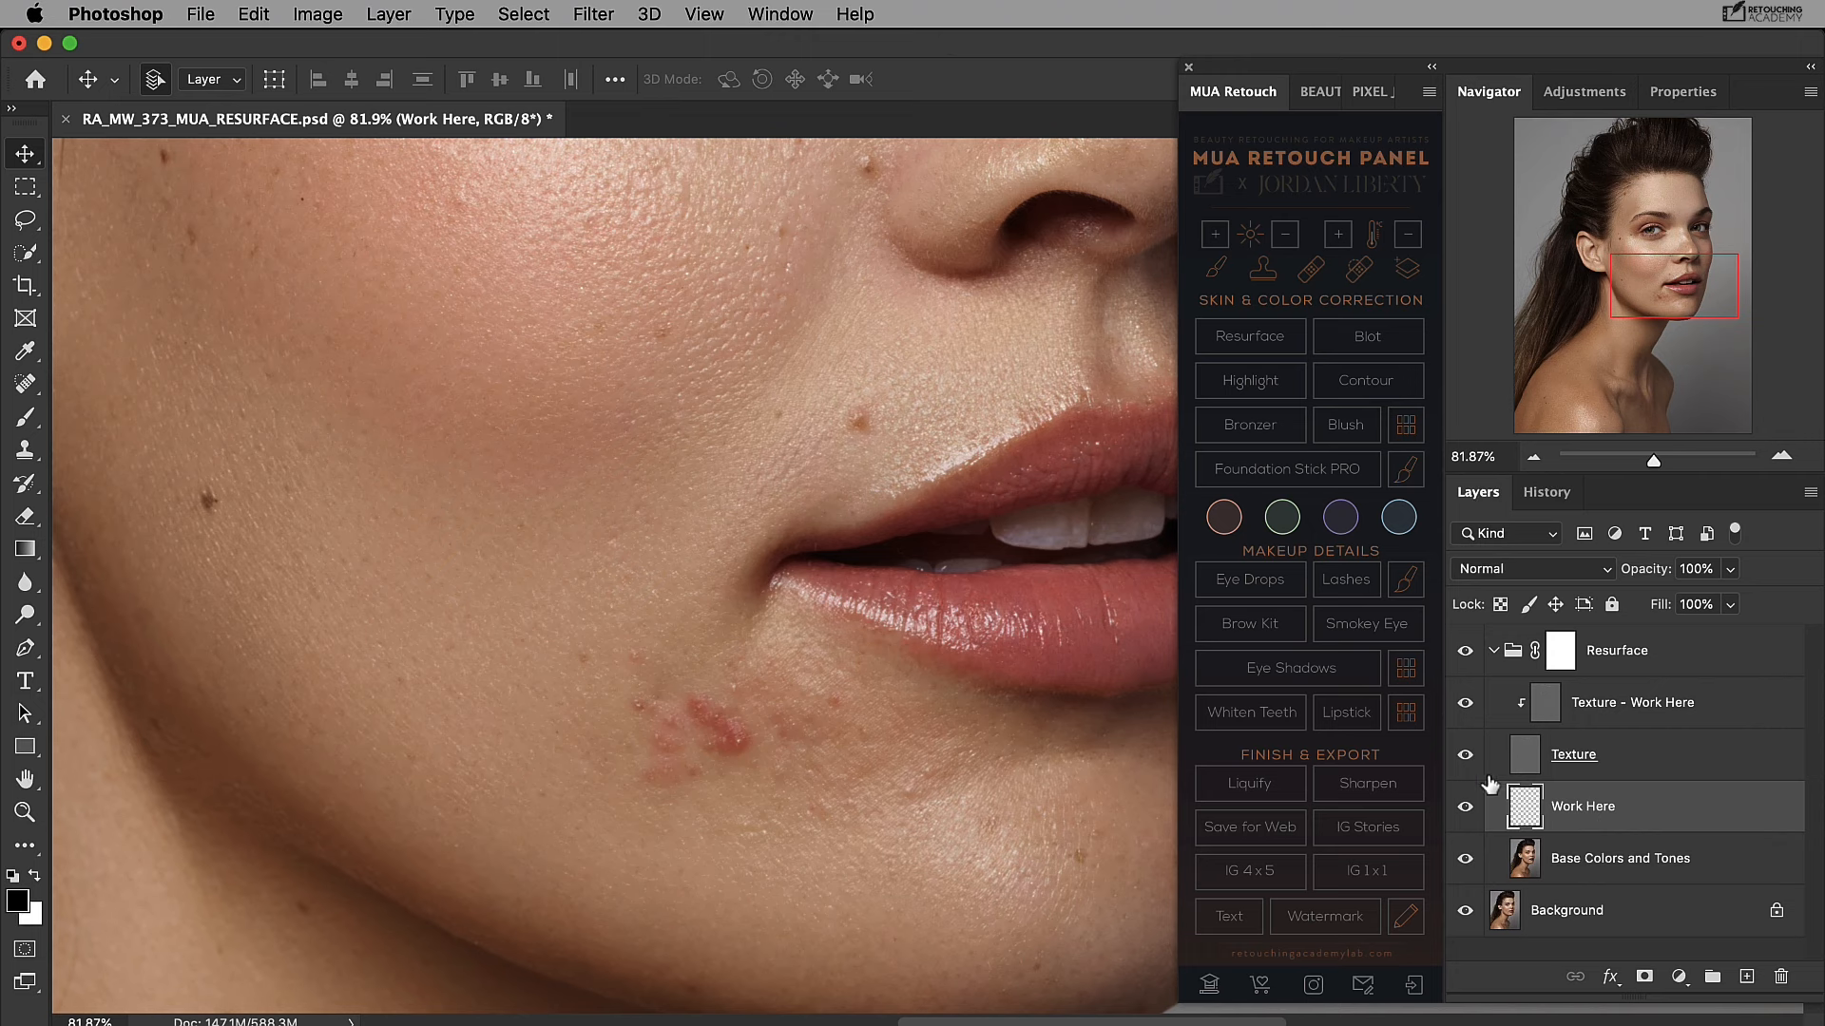
drag(1466, 705, 1467, 765)
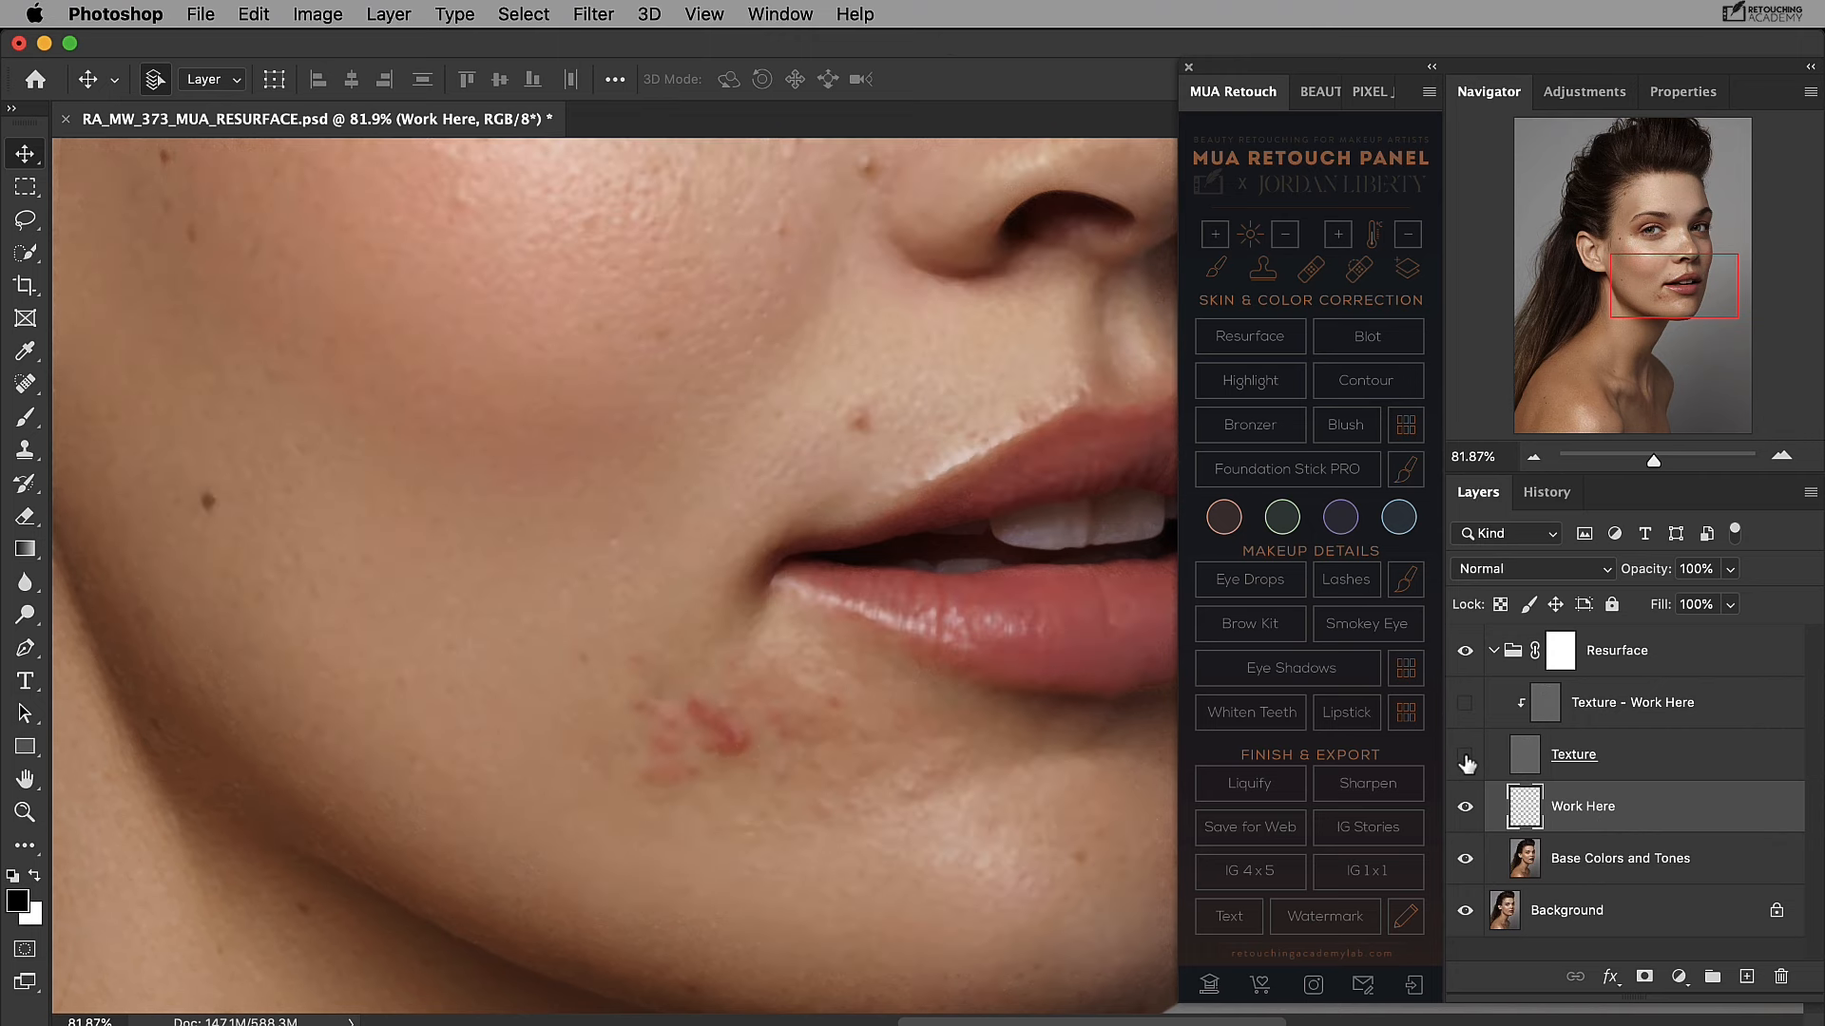
drag(1466, 760, 1466, 705)
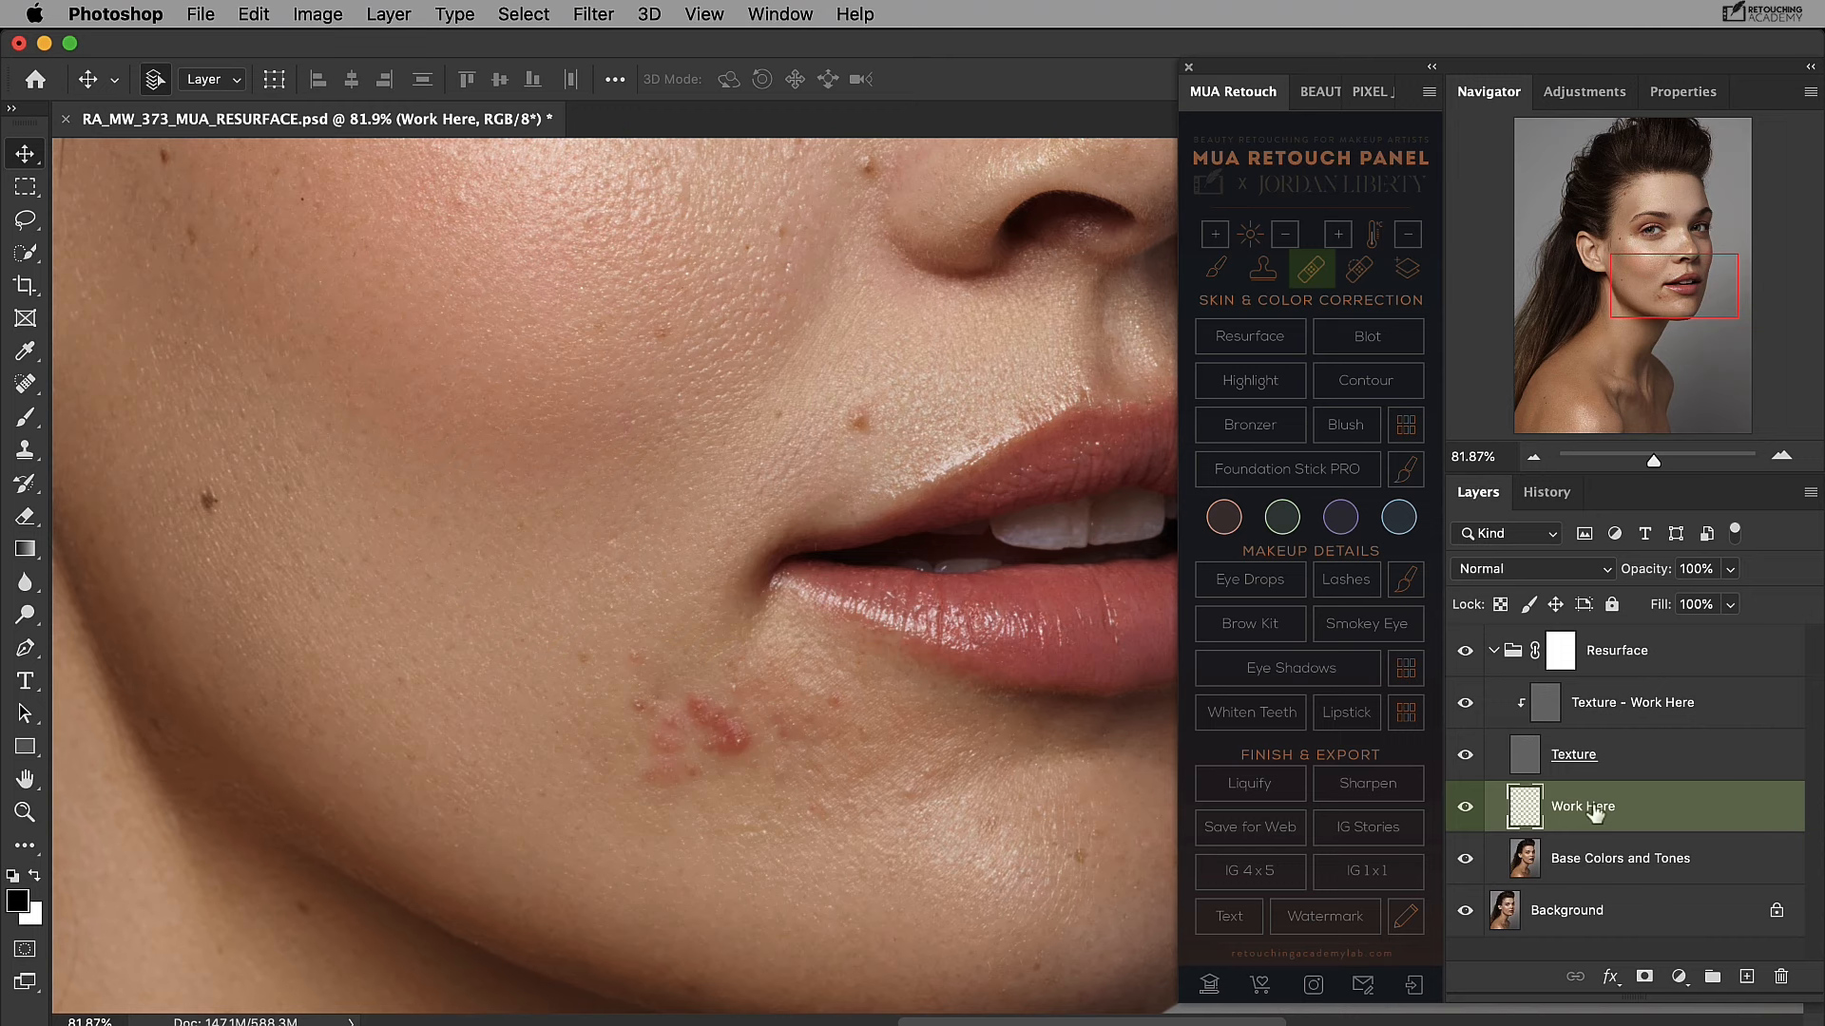
Set up the Healing Brush at size 32 with the Texture and Texture - Work Here layers hidden.
click(1310, 269)
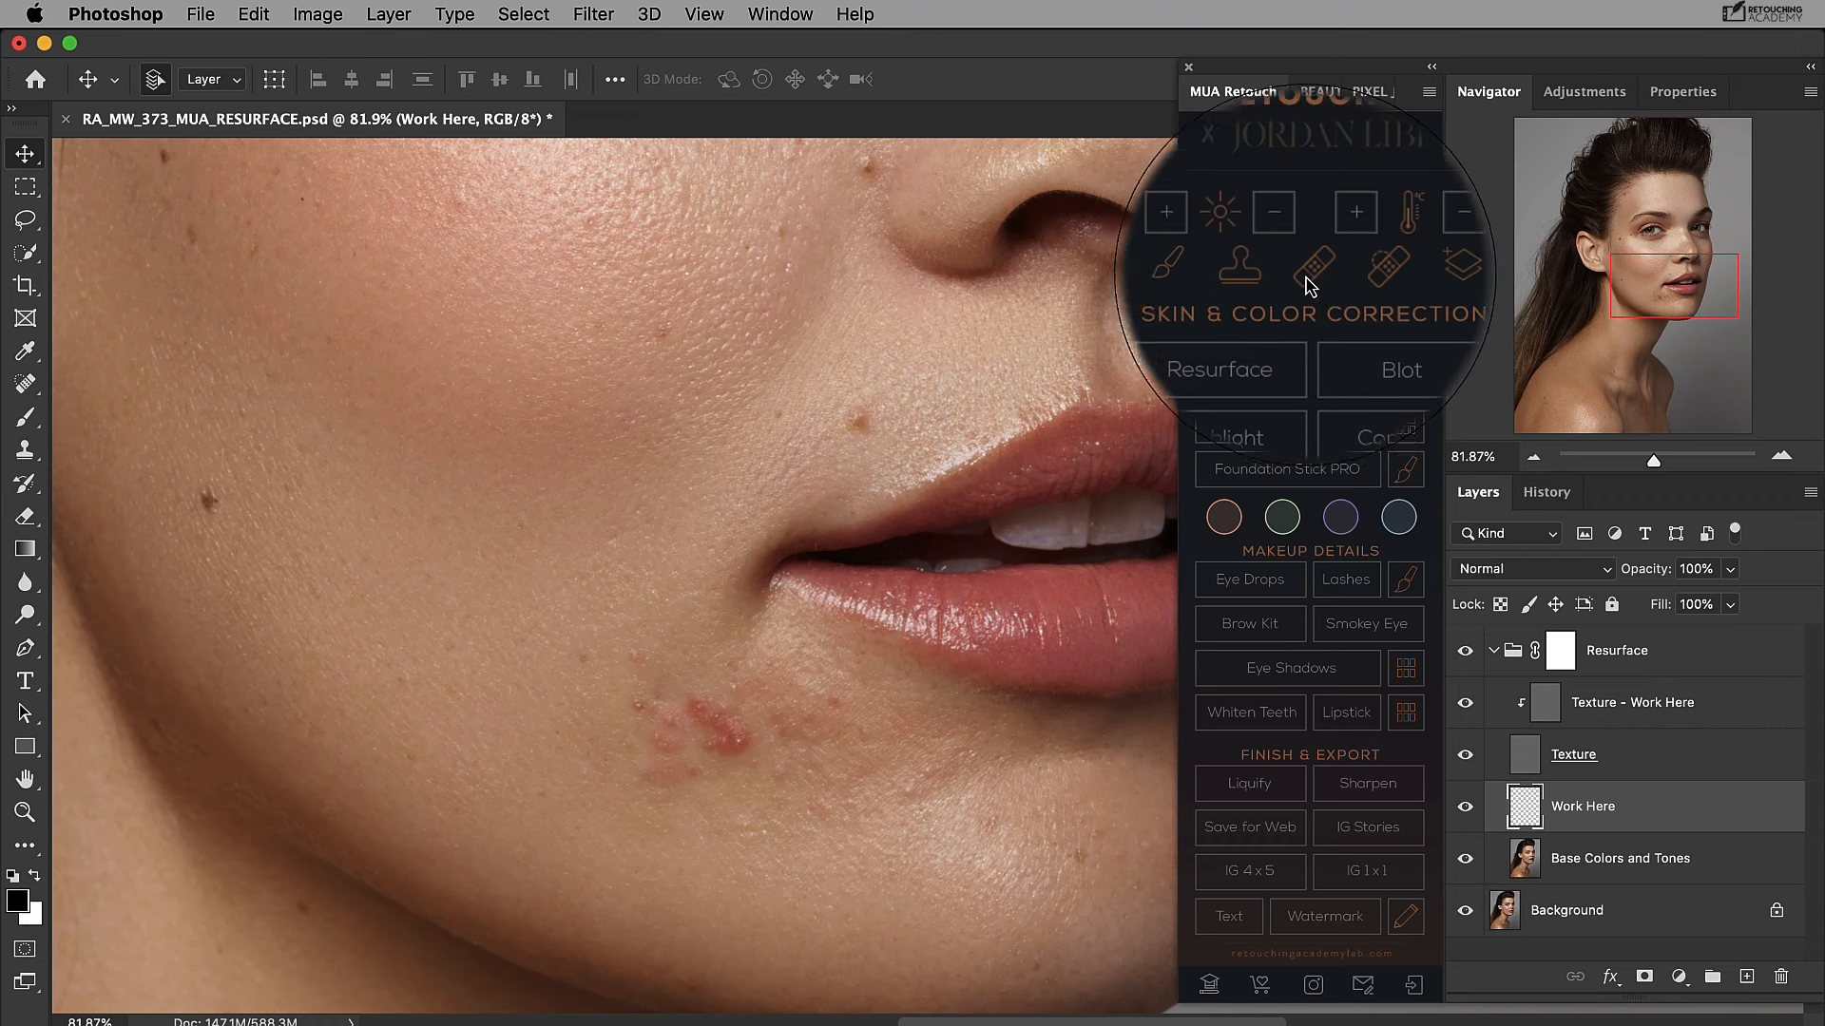
click(1467, 703)
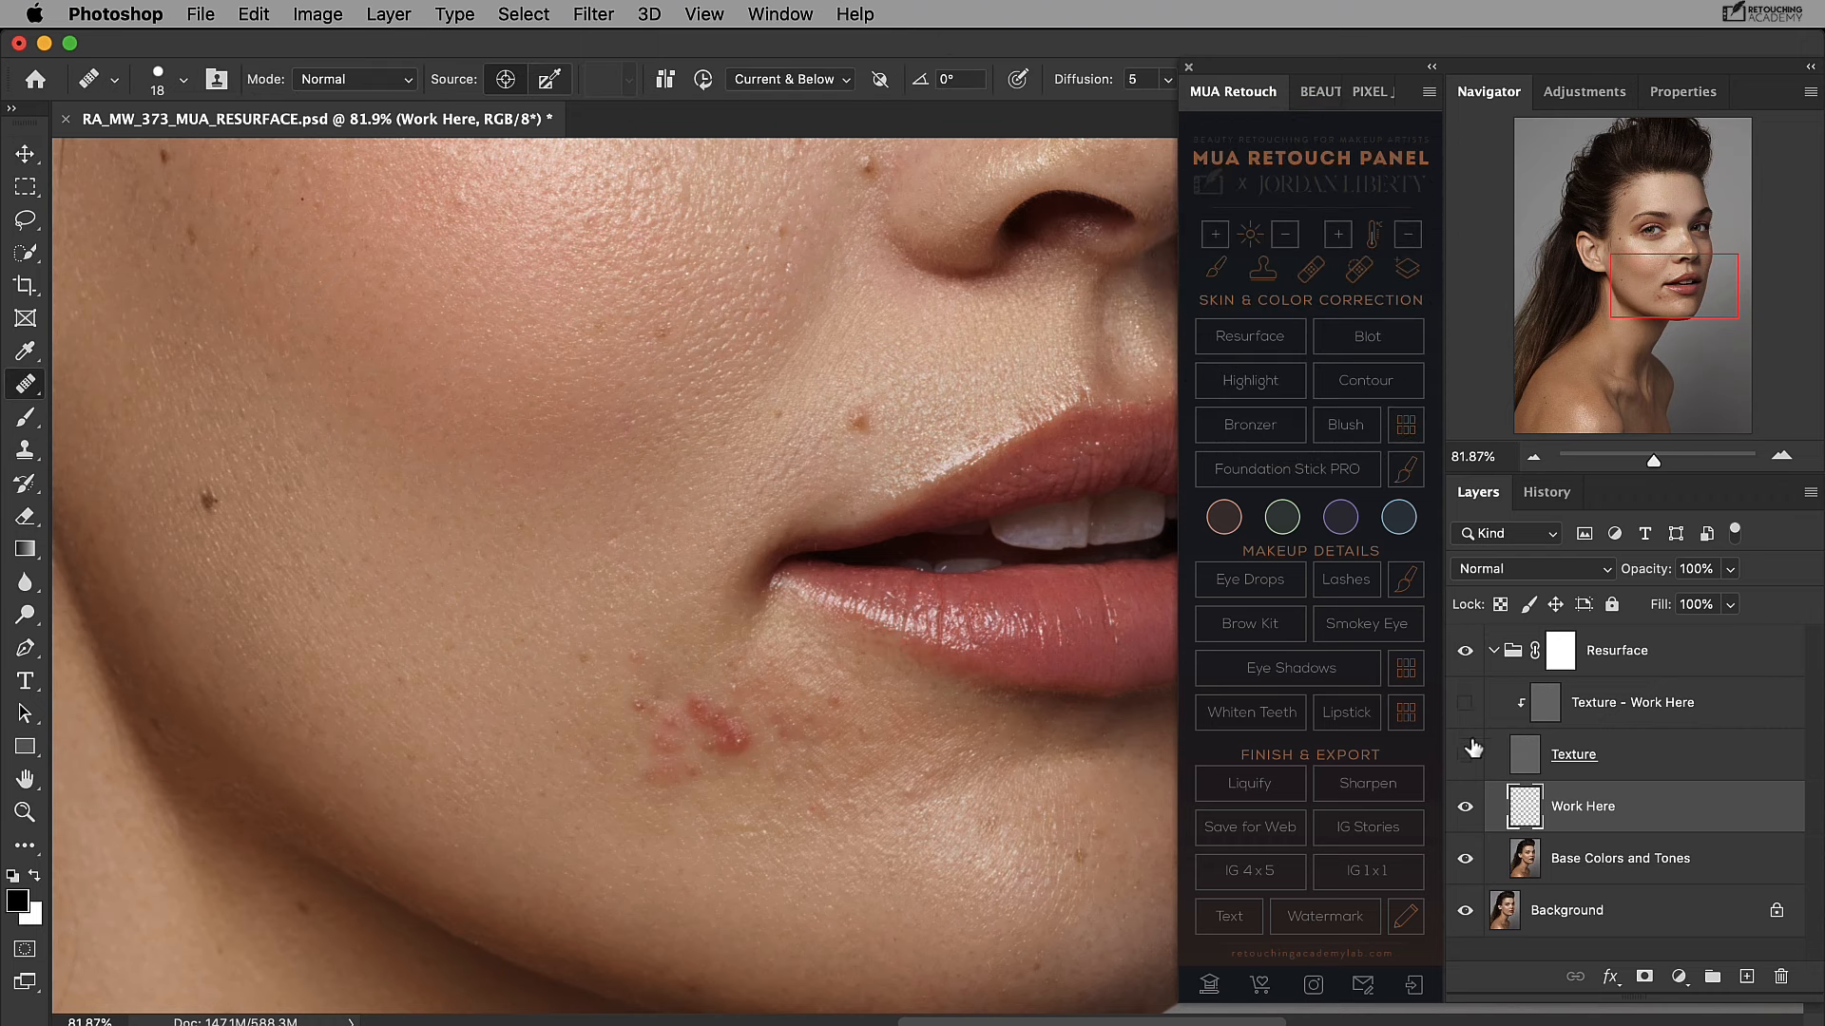
click(1467, 755)
key(bracketright)
key(bracketright)
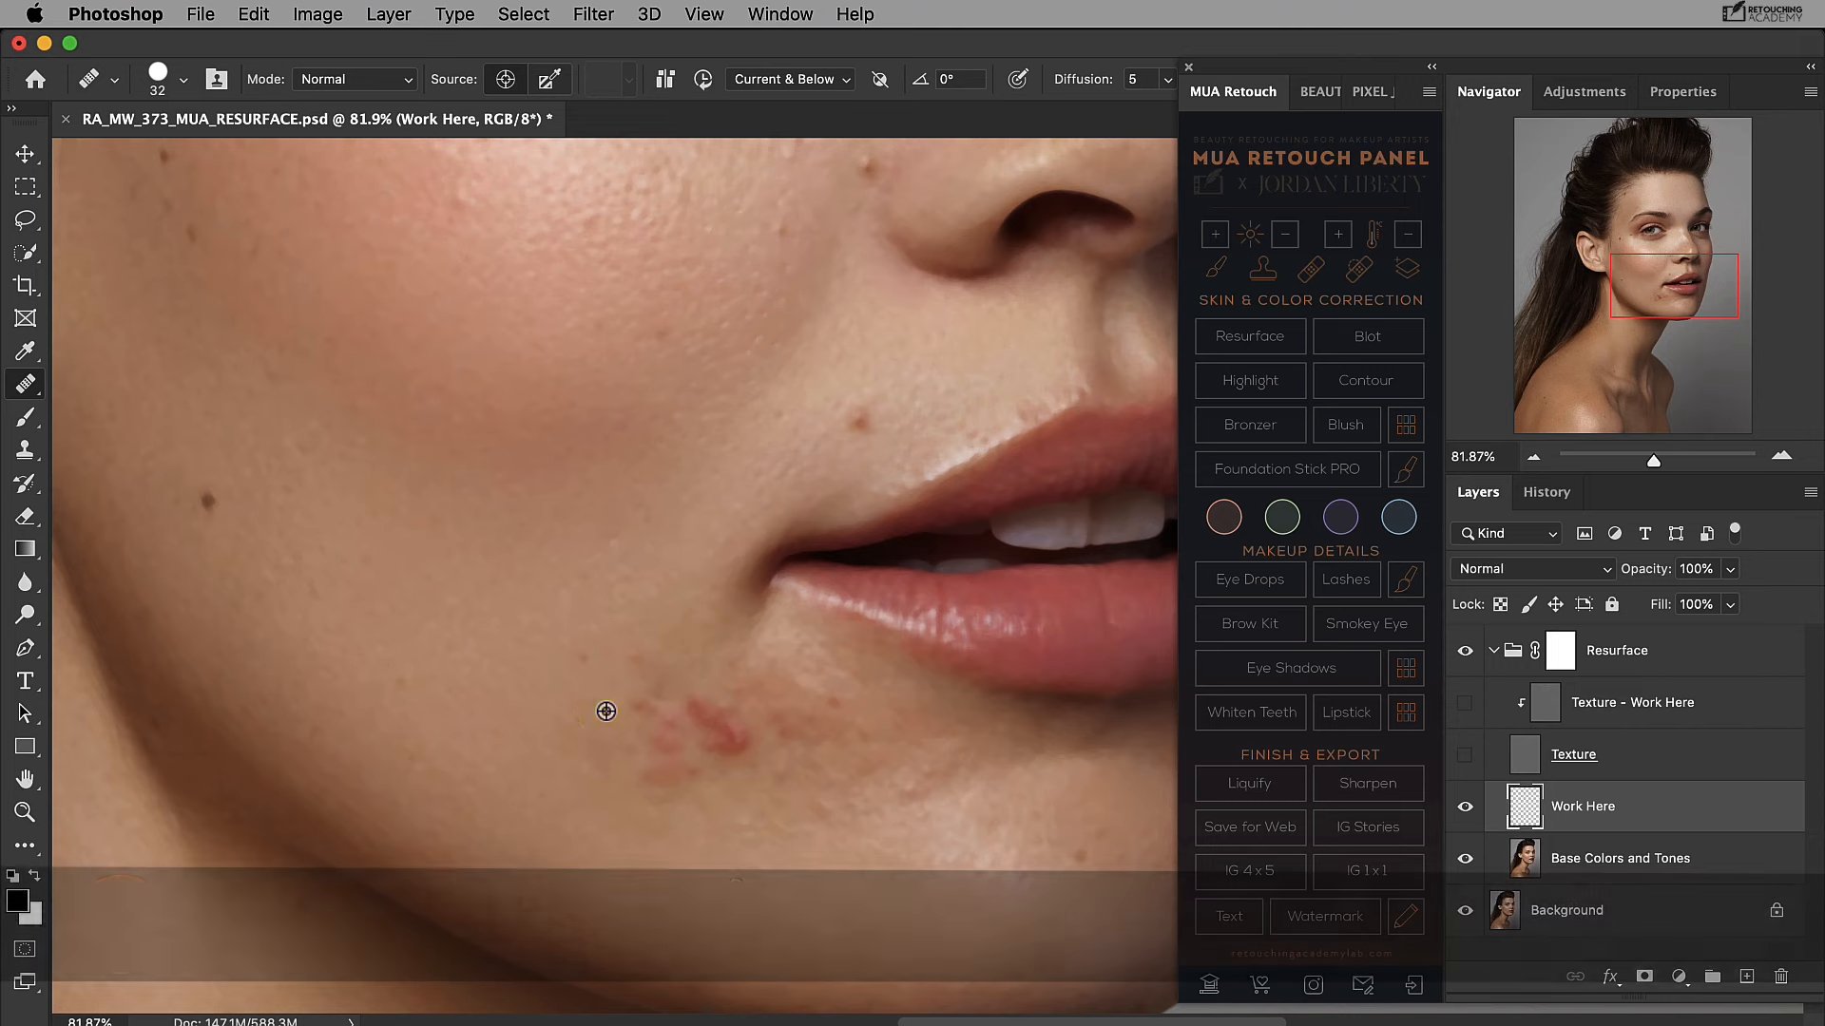
Heal the darkest red spots of the blemish below the mouth corner on Work Here, sampling clean skin beside them.
alt+click(637, 705)
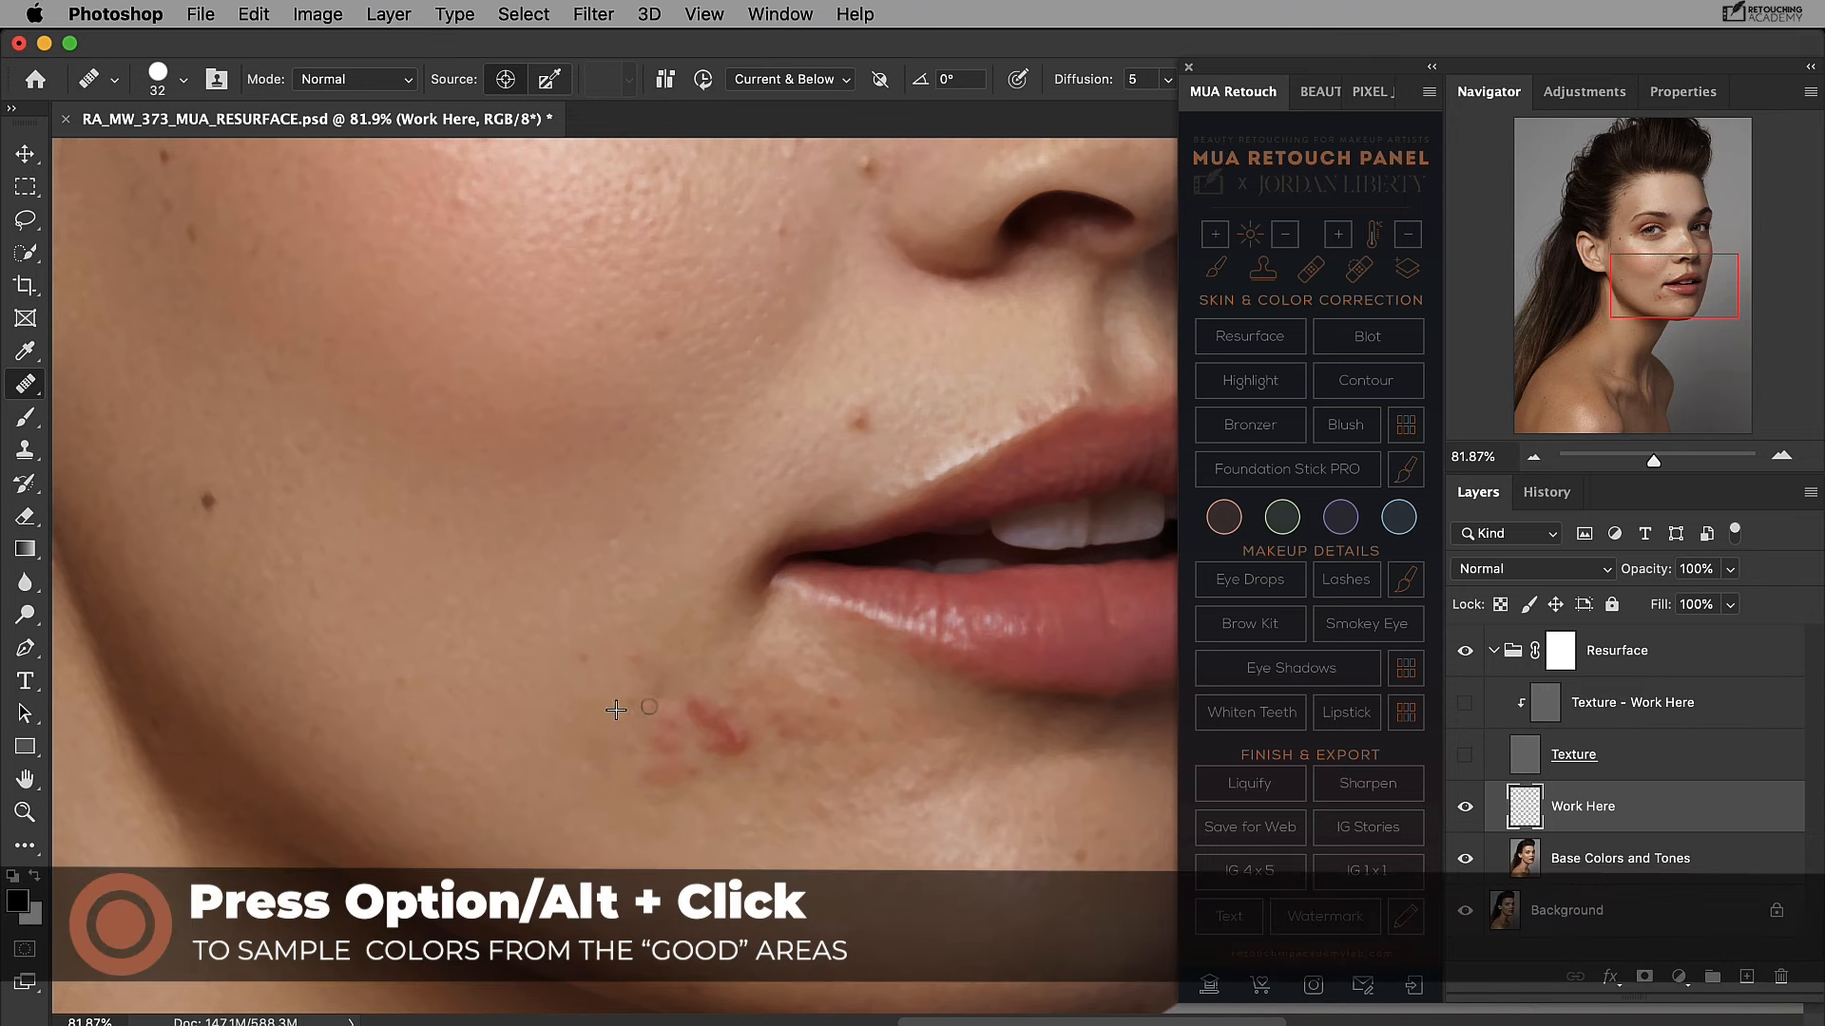
alt+click(680, 813)
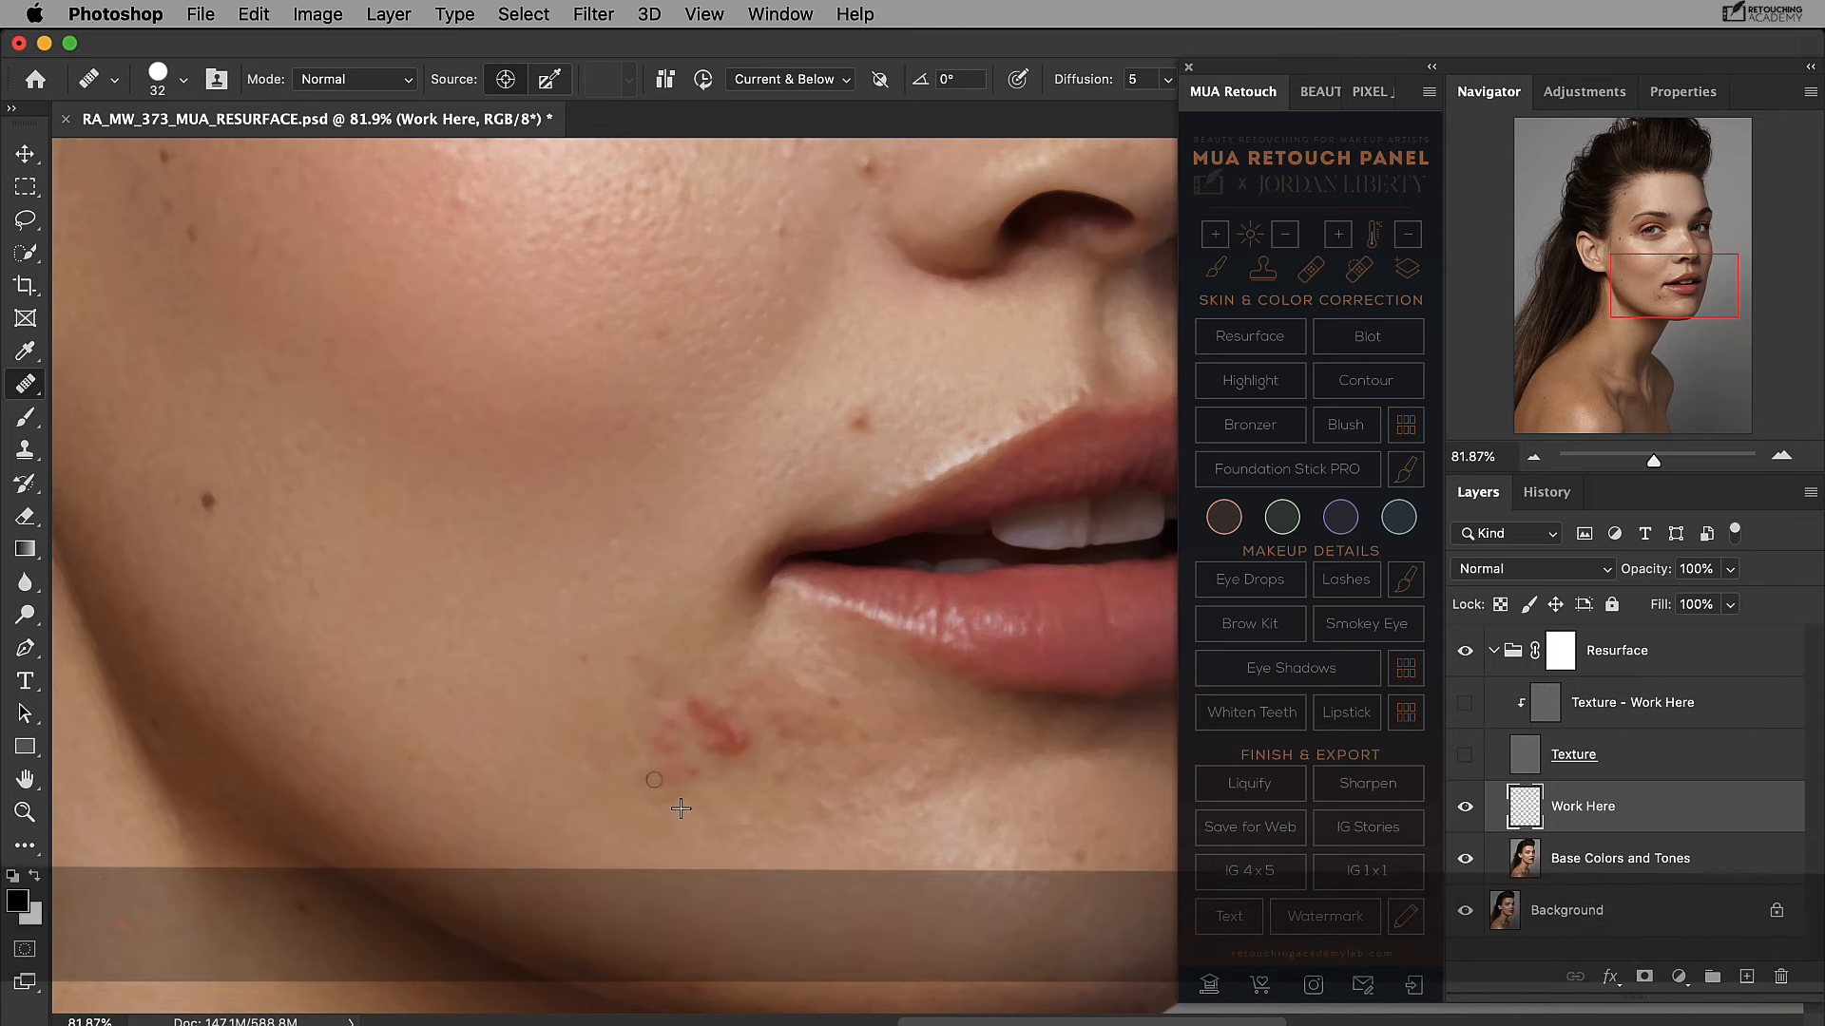
click(691, 777)
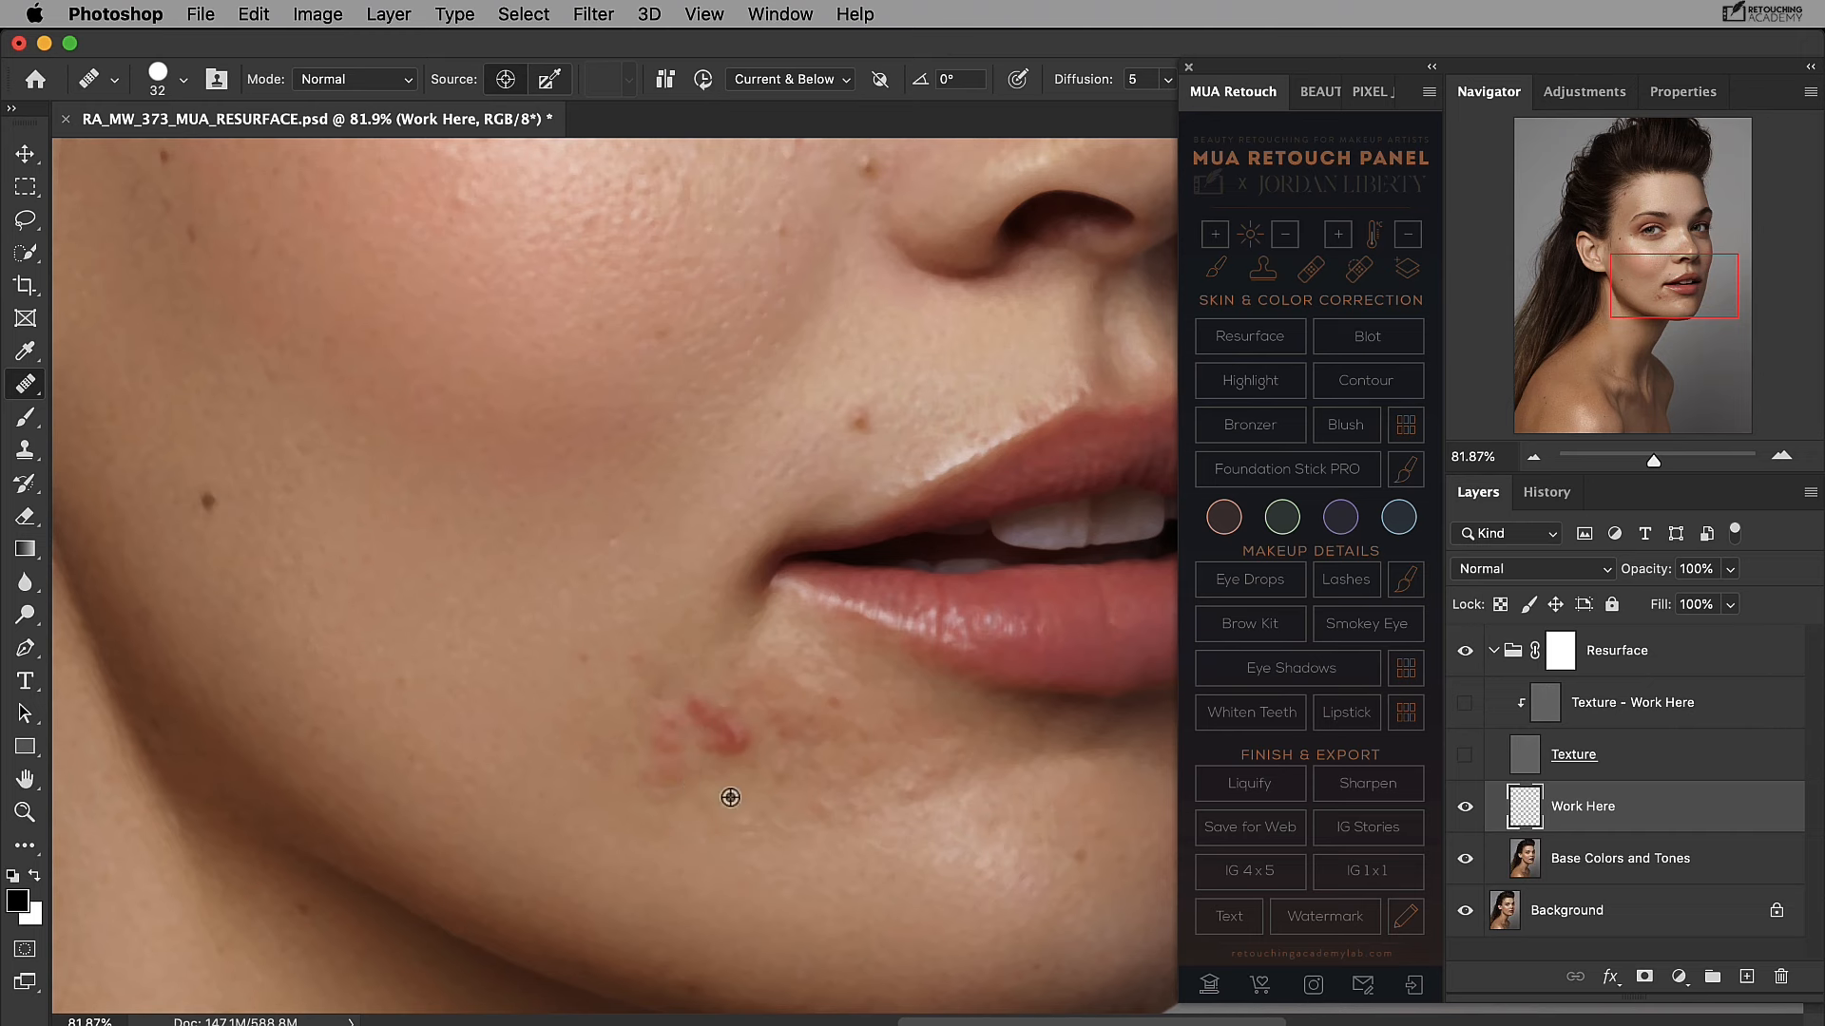
alt+click(727, 787)
drag(739, 772, 711, 731)
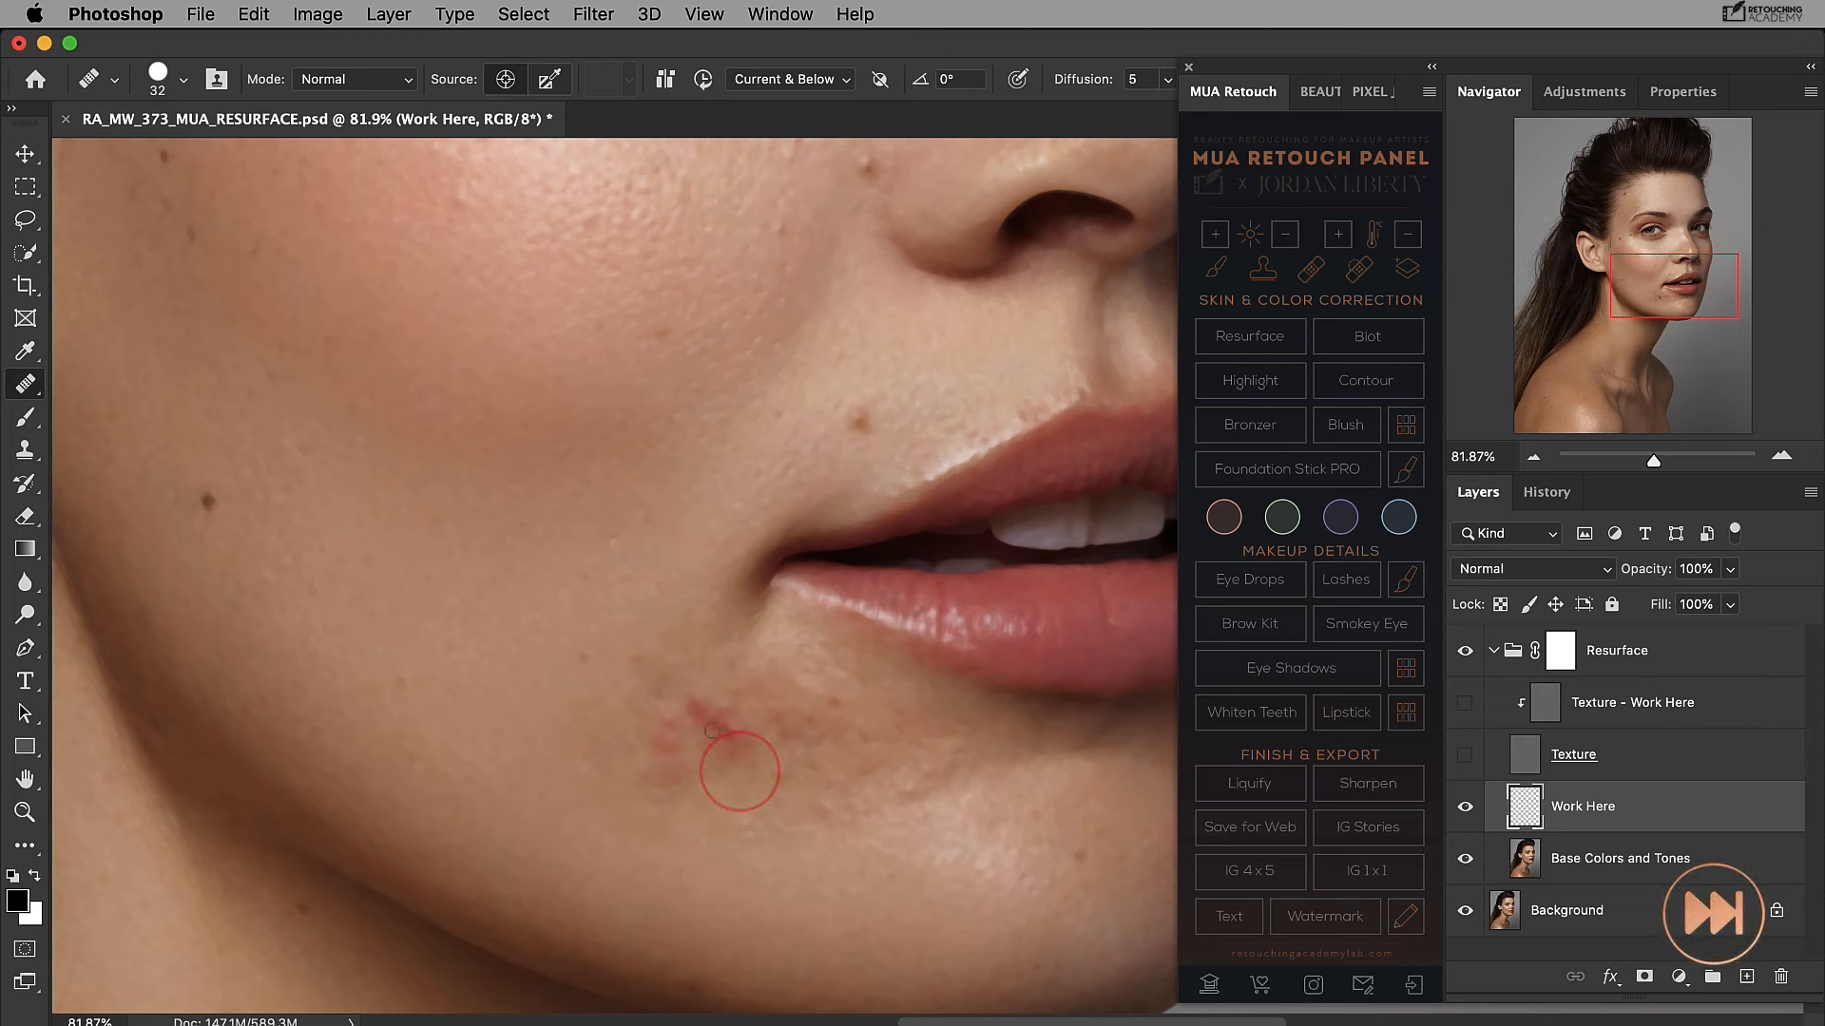
click(693, 703)
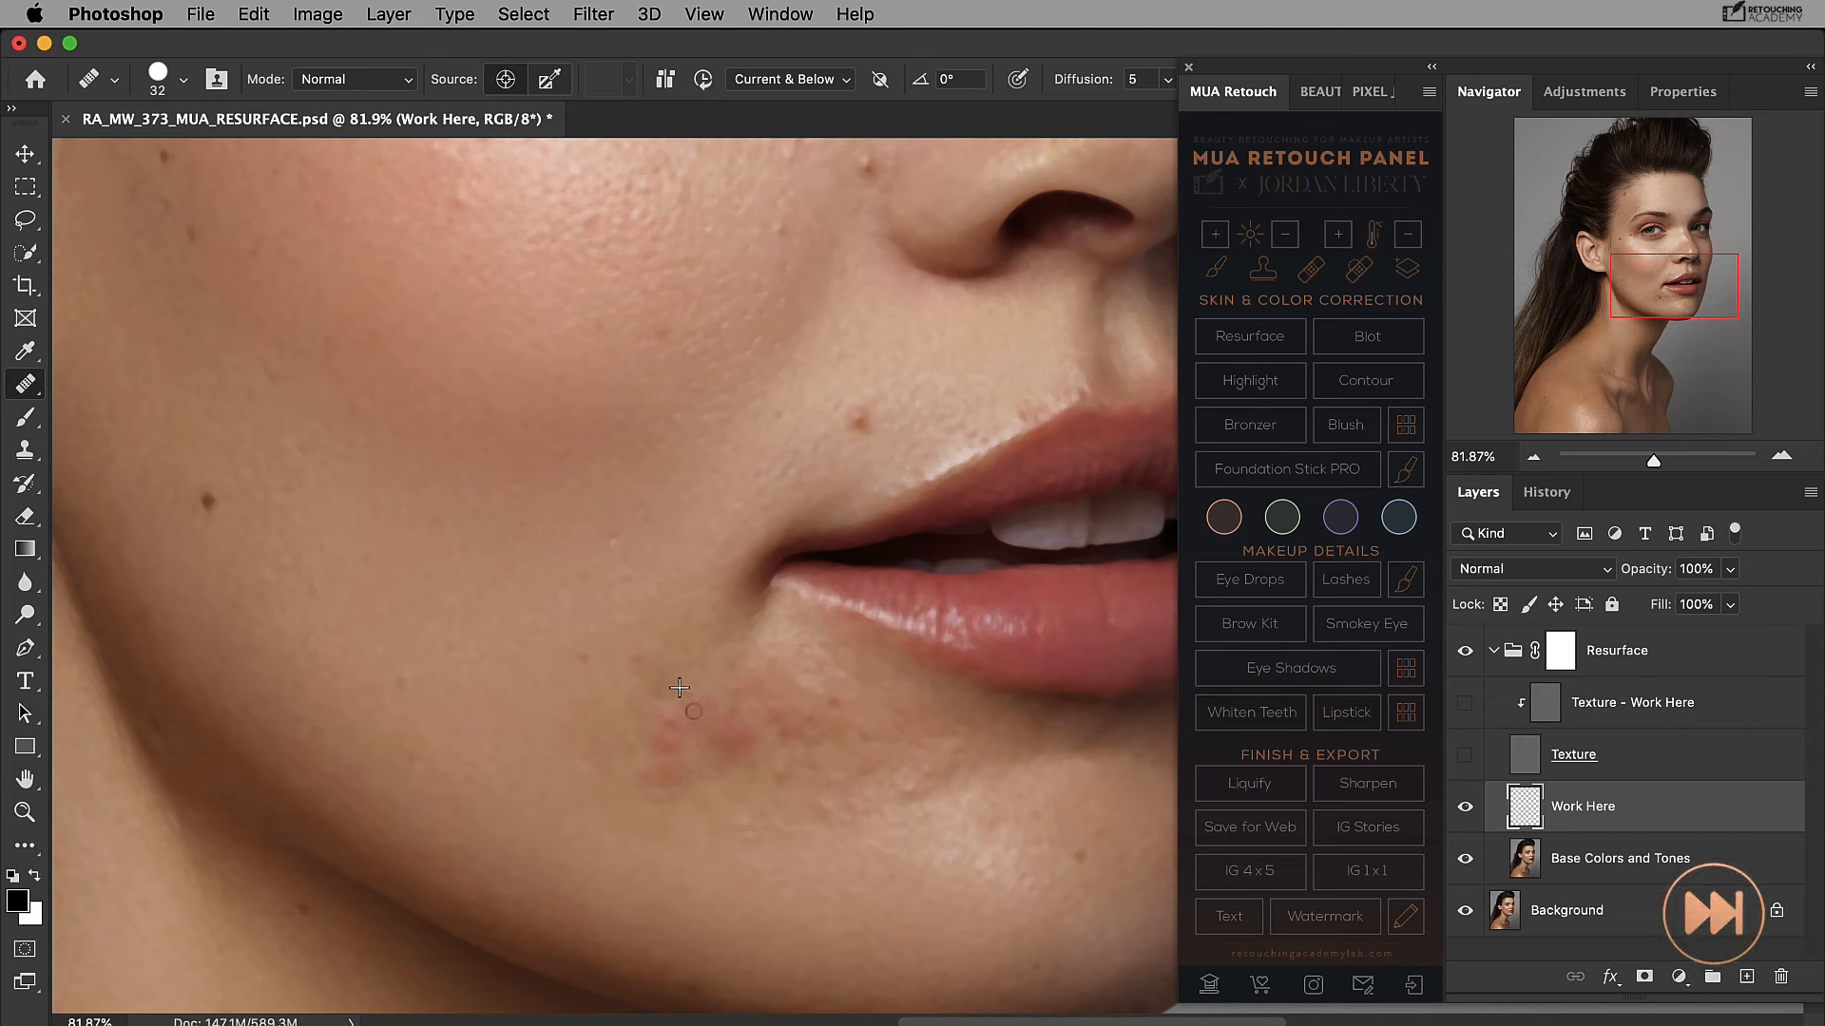
Heal the cheek-side and lower edges of the blemish with clean skin sampled around it.
click(666, 724)
click(657, 746)
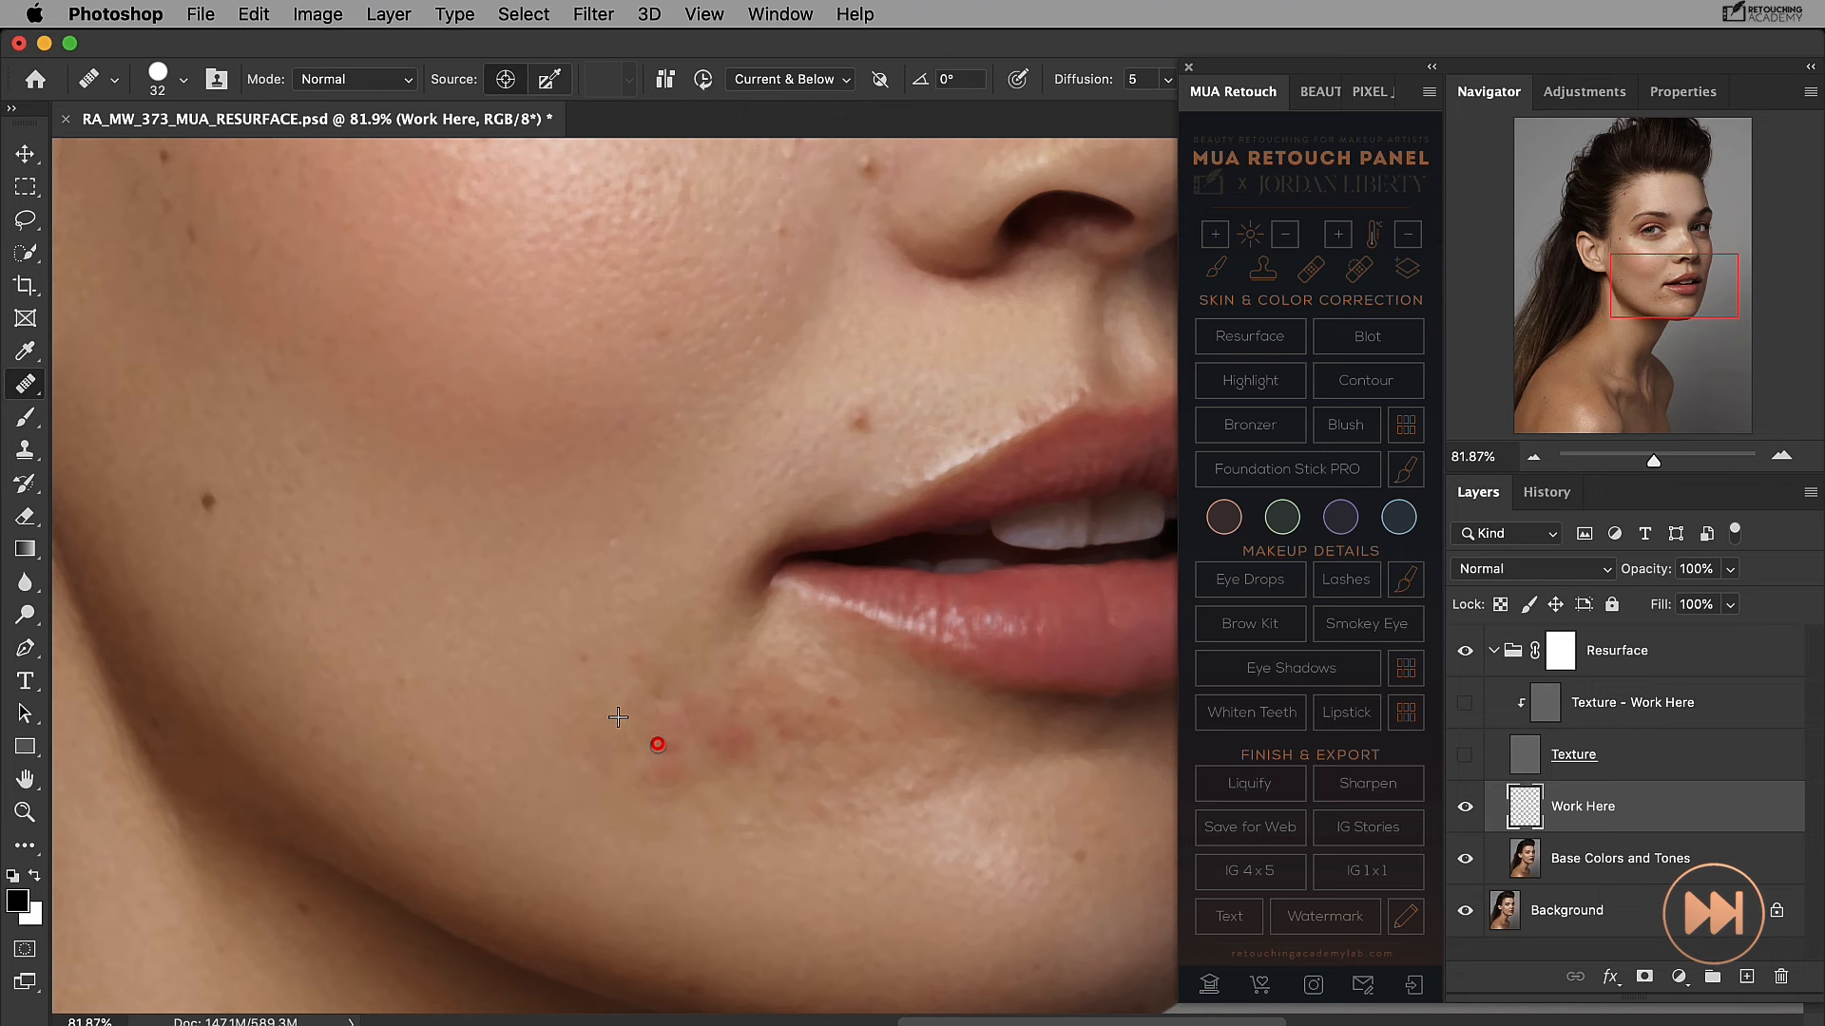
click(631, 777)
click(667, 810)
alt+click(628, 650)
click(774, 845)
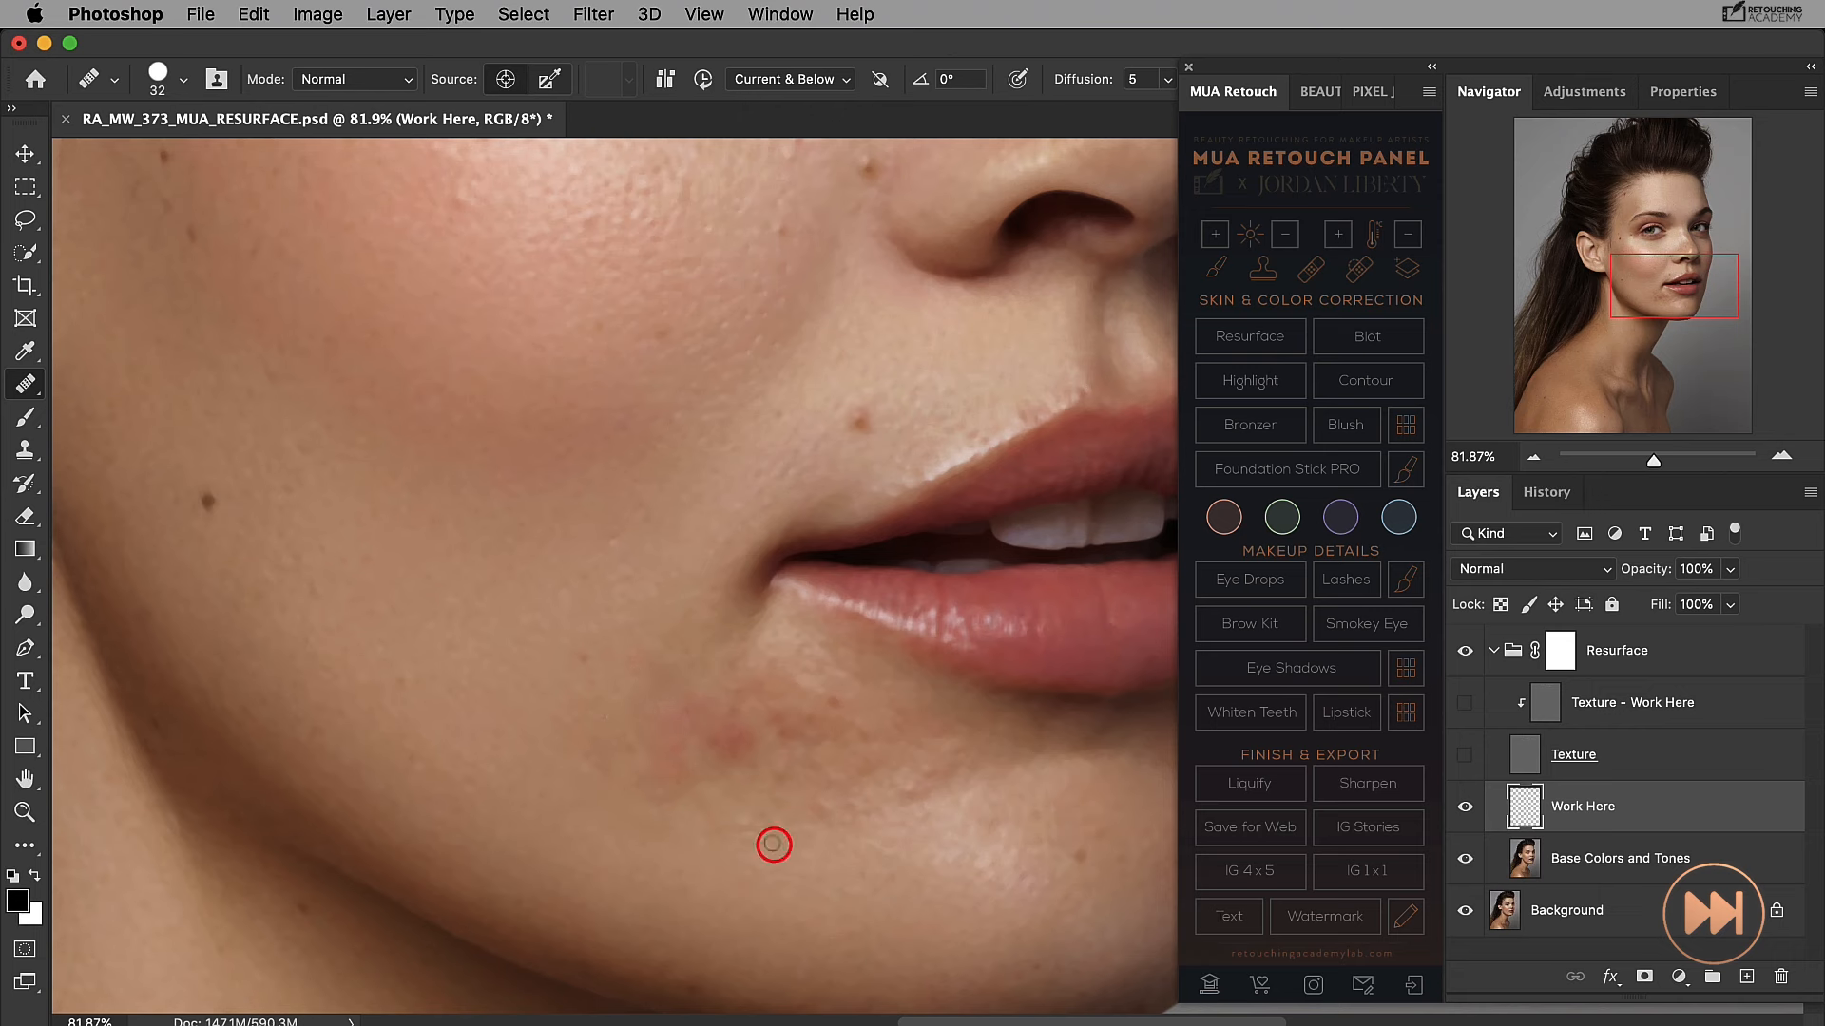
Heal the remaining red spots at the centre and lower edge of the blemish on Work Here, sampling clean skin nearby.
click(922, 808)
click(924, 772)
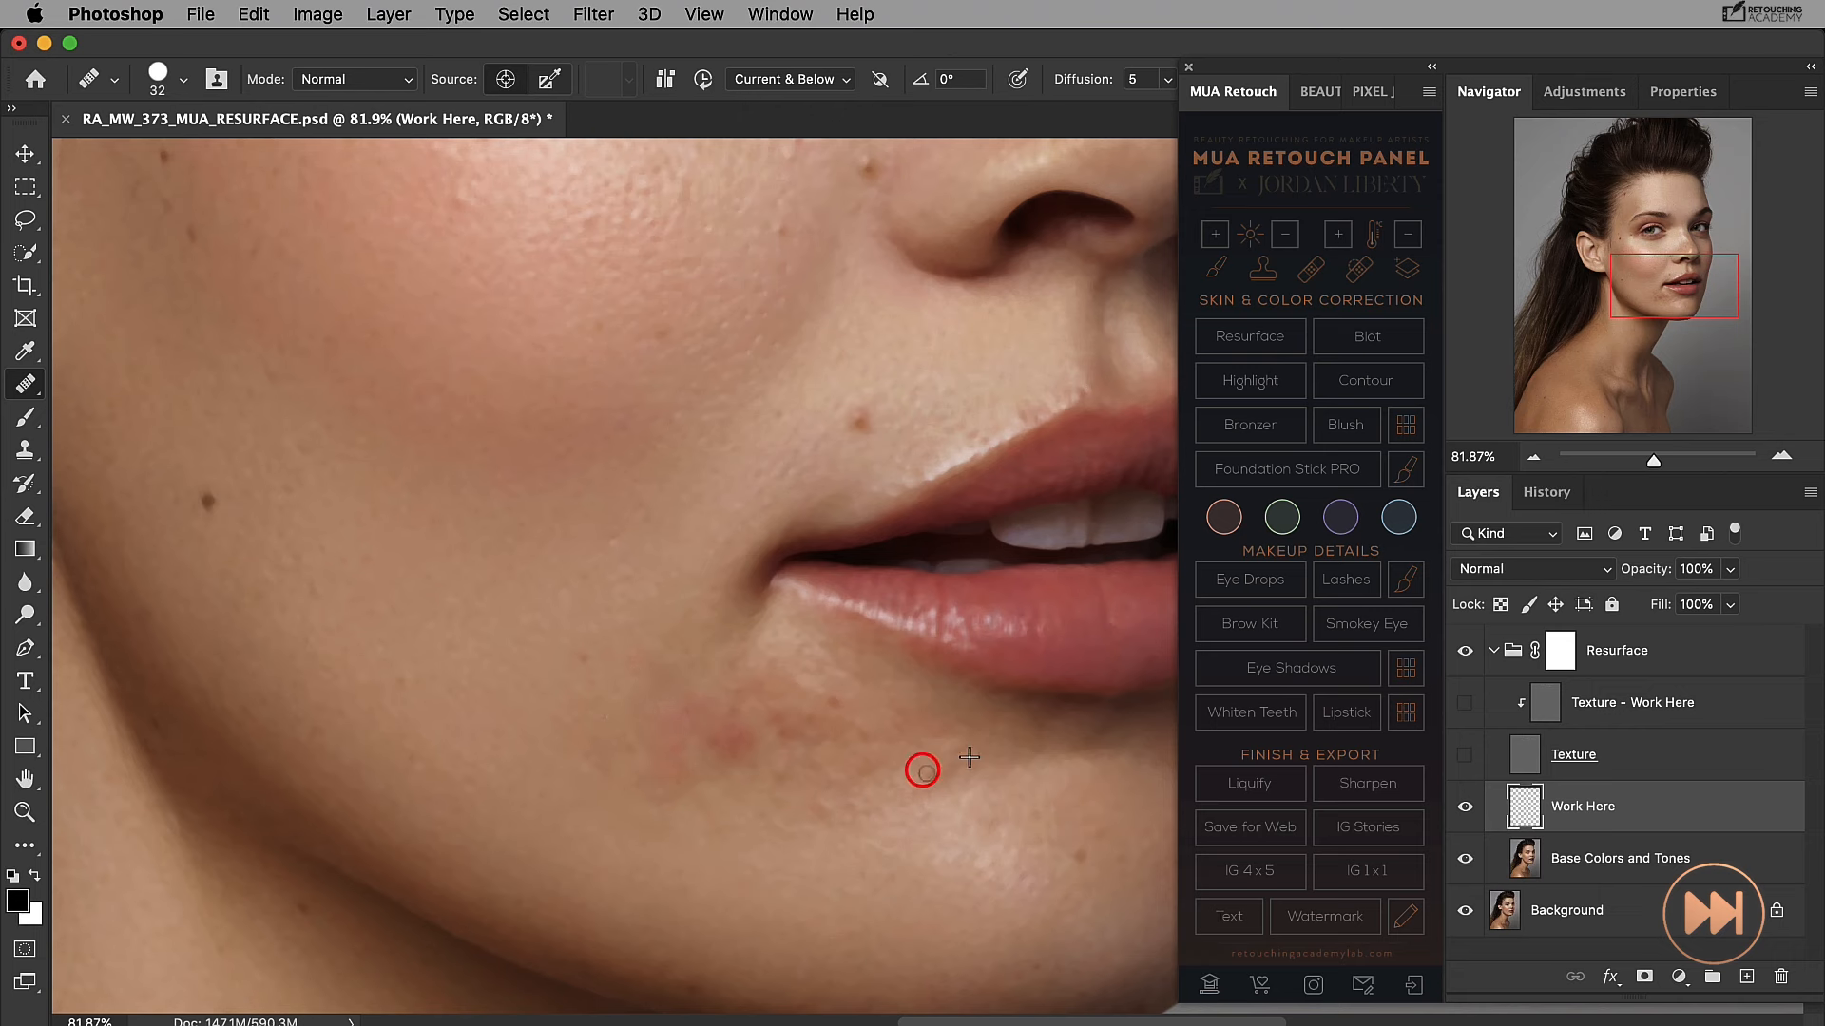
alt+click(794, 804)
click(788, 757)
click(797, 766)
drag(837, 705, 828, 720)
alt+click(756, 760)
click(733, 731)
Heal the chin-side redness and the uneven skin just below the mouth corner on Work Here.
click(864, 767)
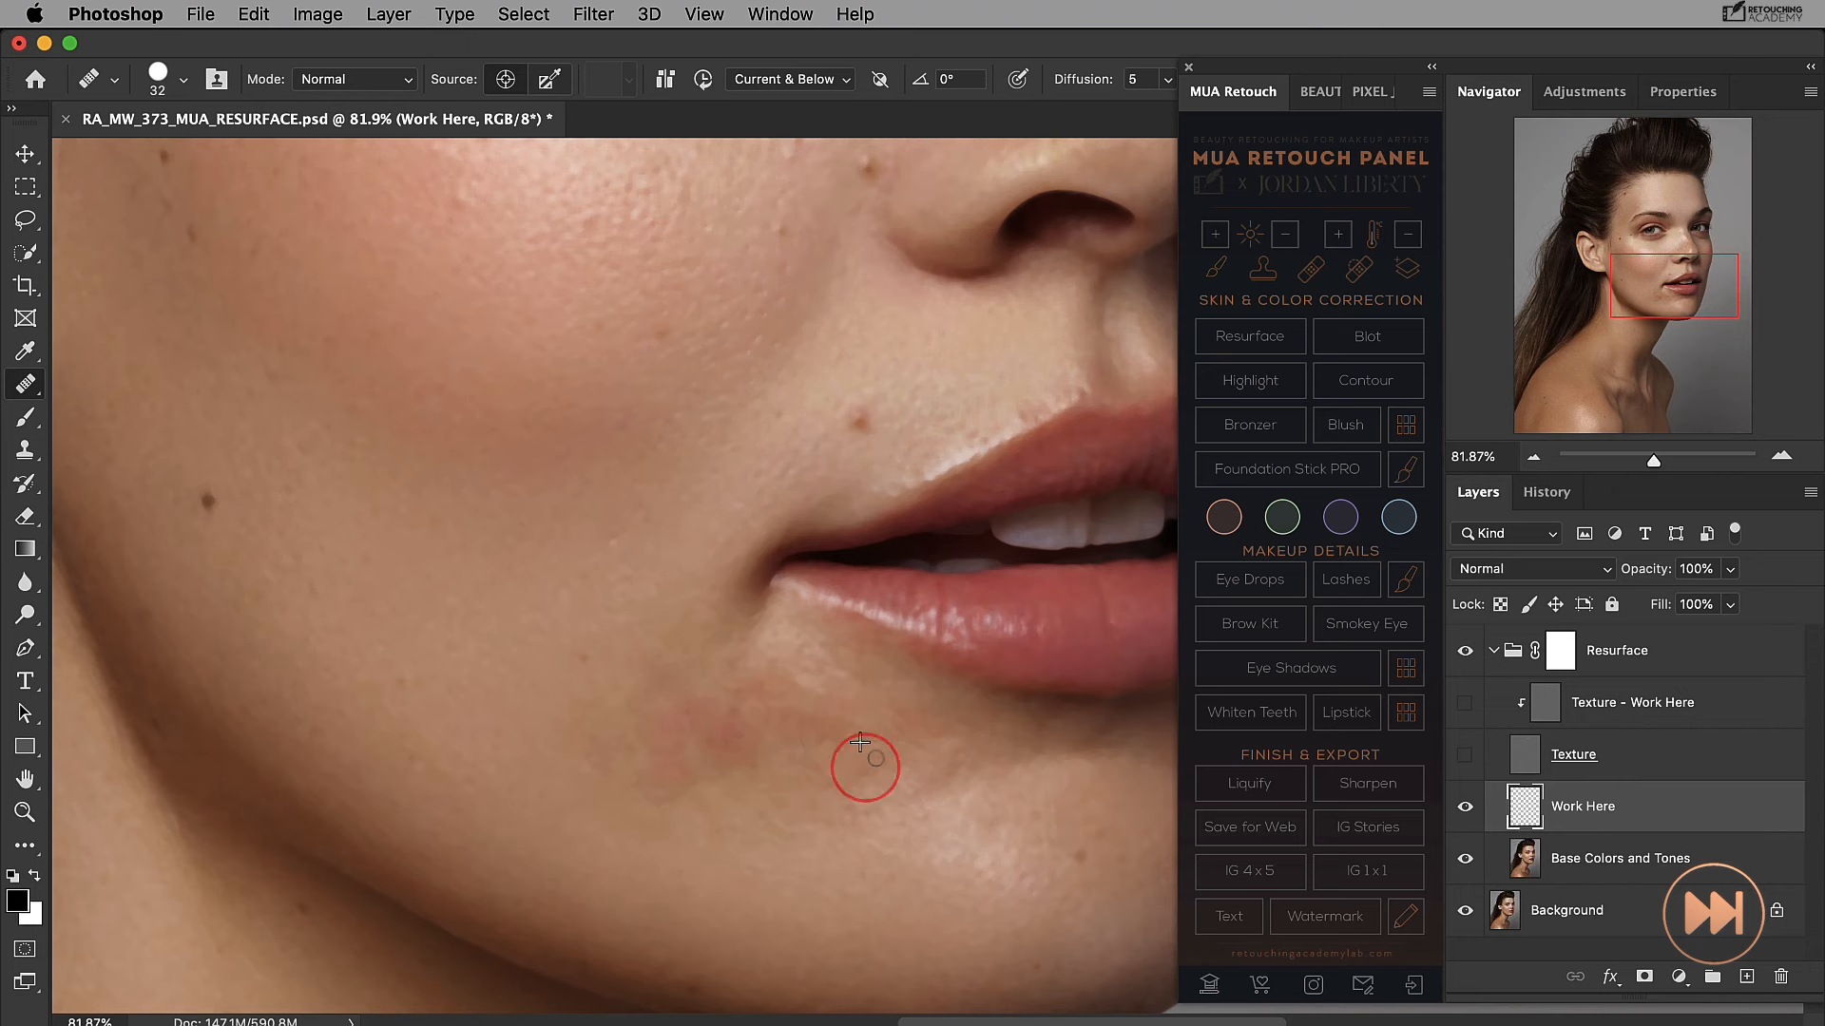
click(831, 779)
click(811, 794)
drag(846, 782, 862, 809)
click(825, 781)
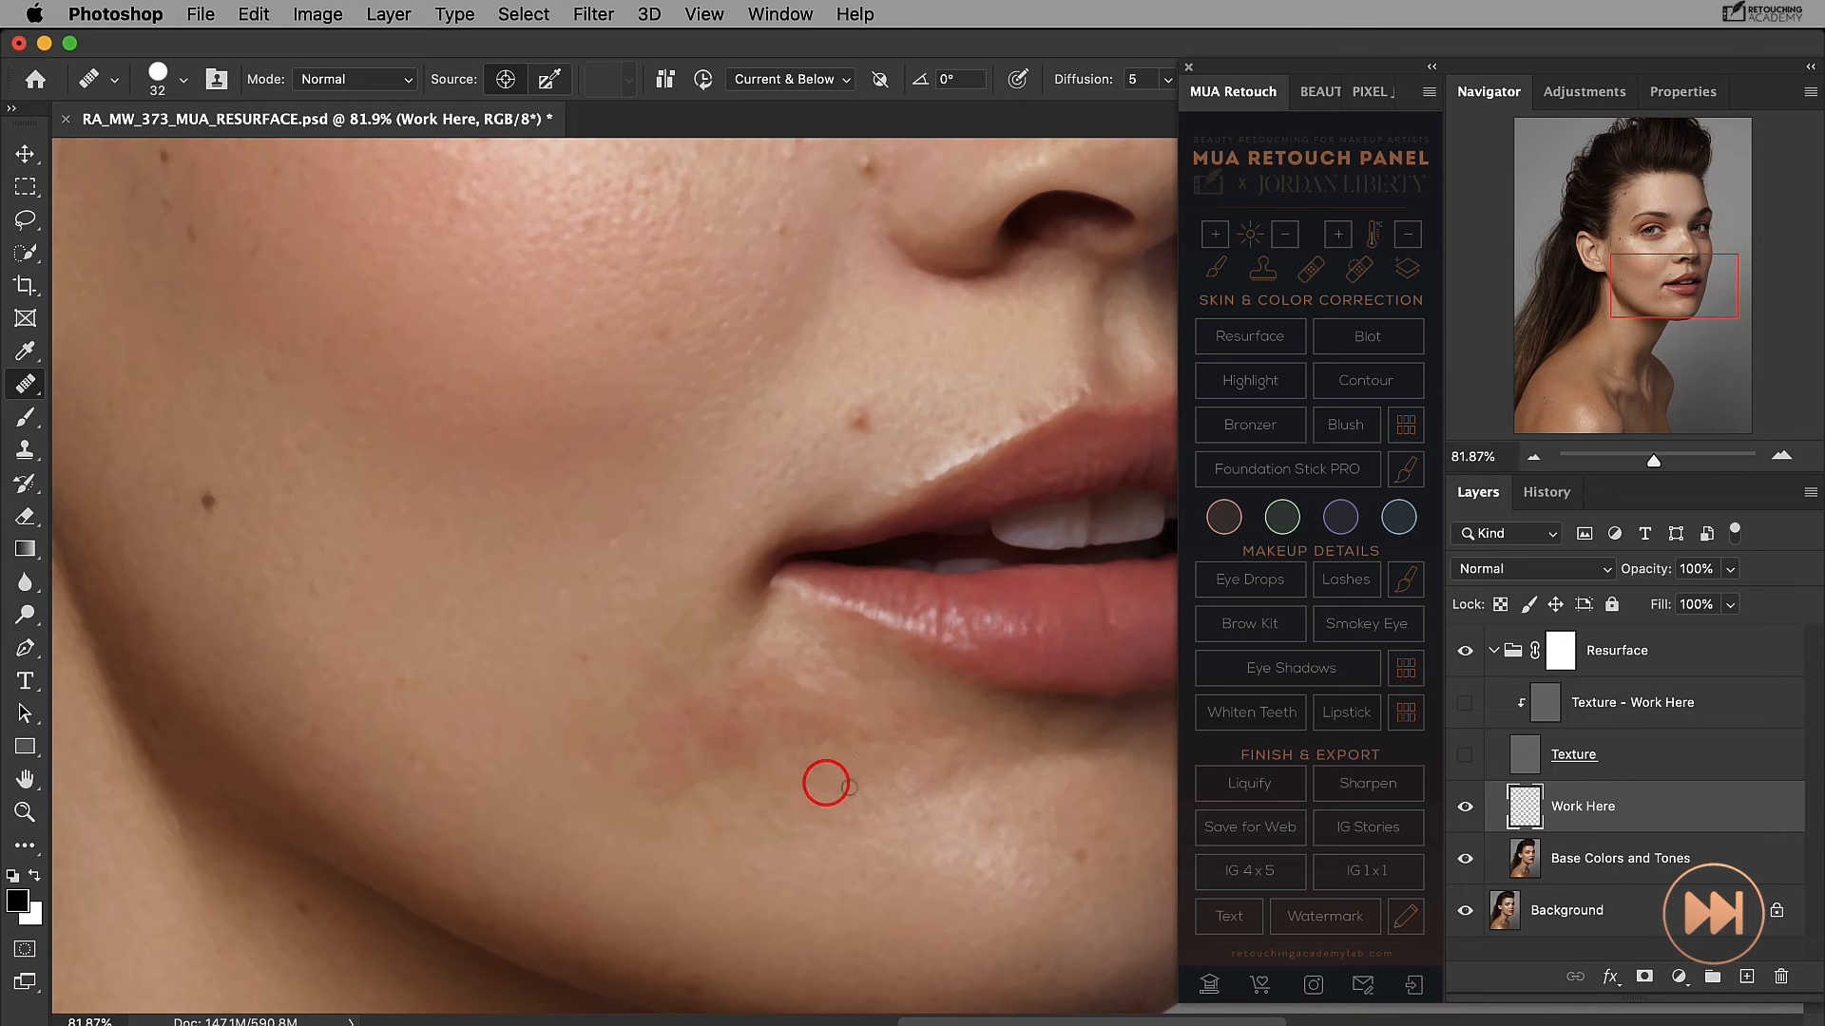
click(874, 702)
click(874, 699)
click(715, 668)
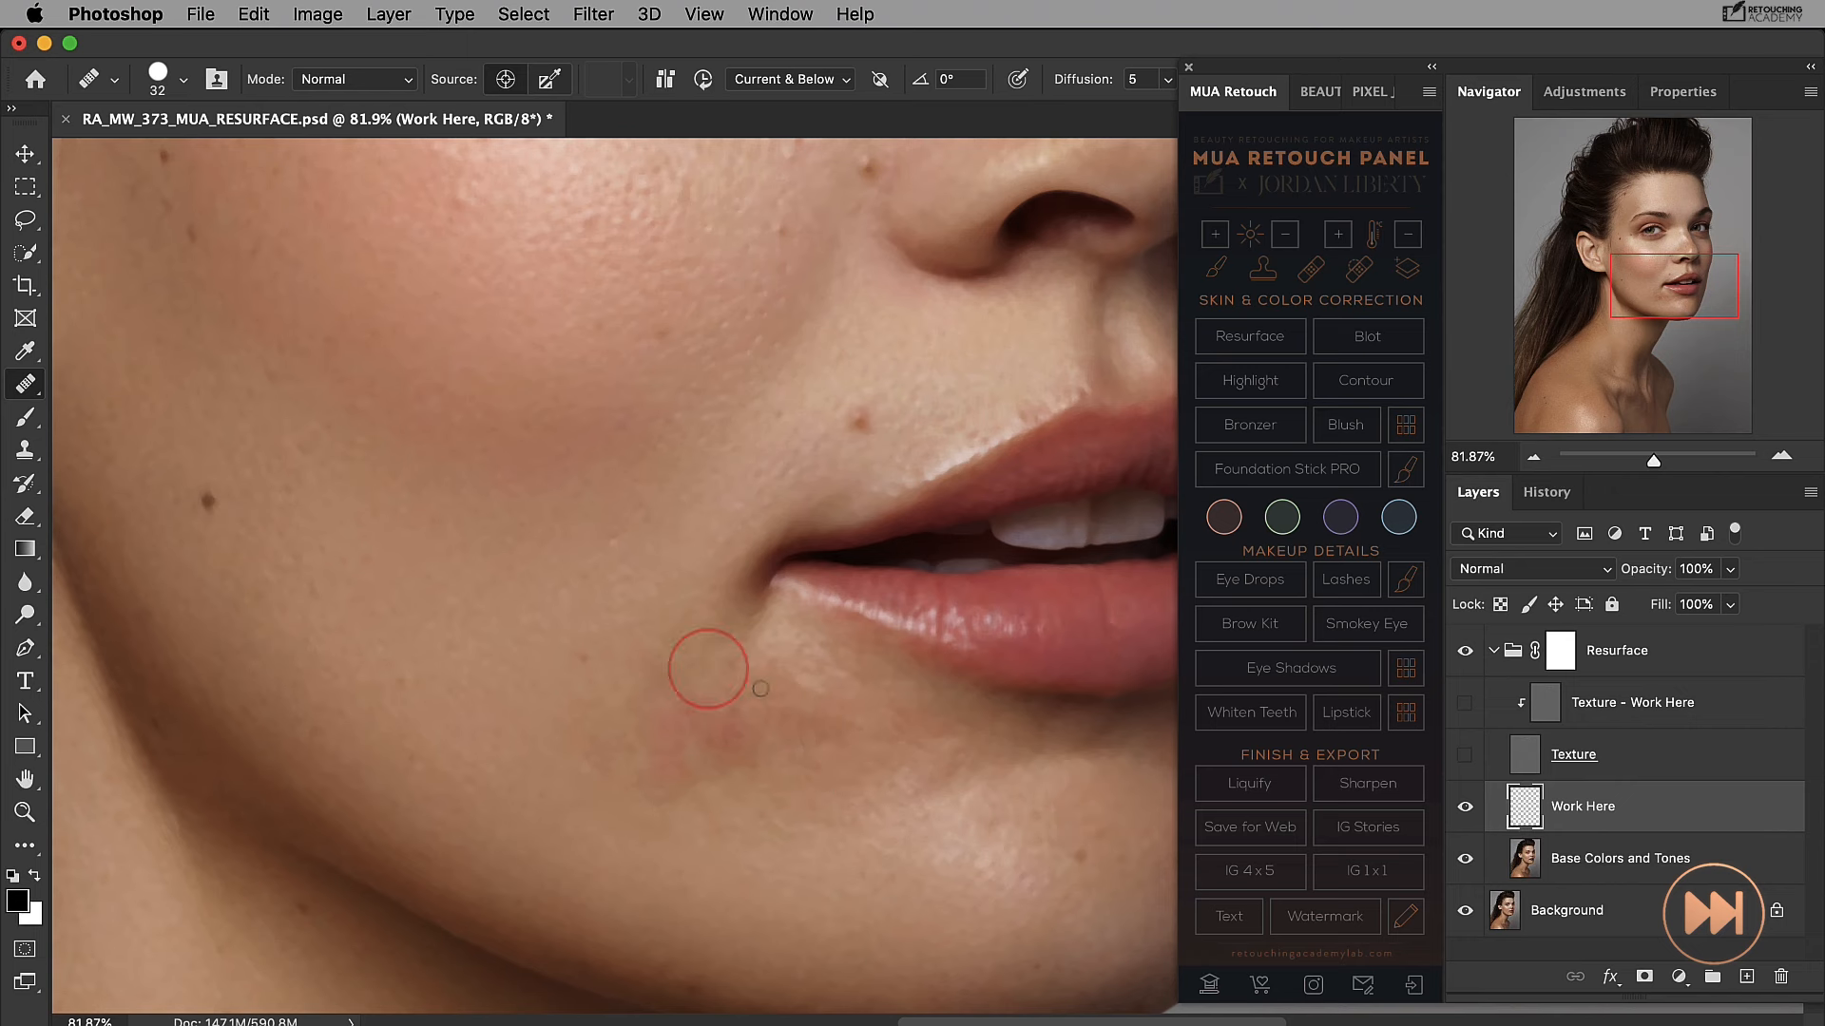
alt+click(864, 718)
click(790, 715)
drag(785, 775, 849, 794)
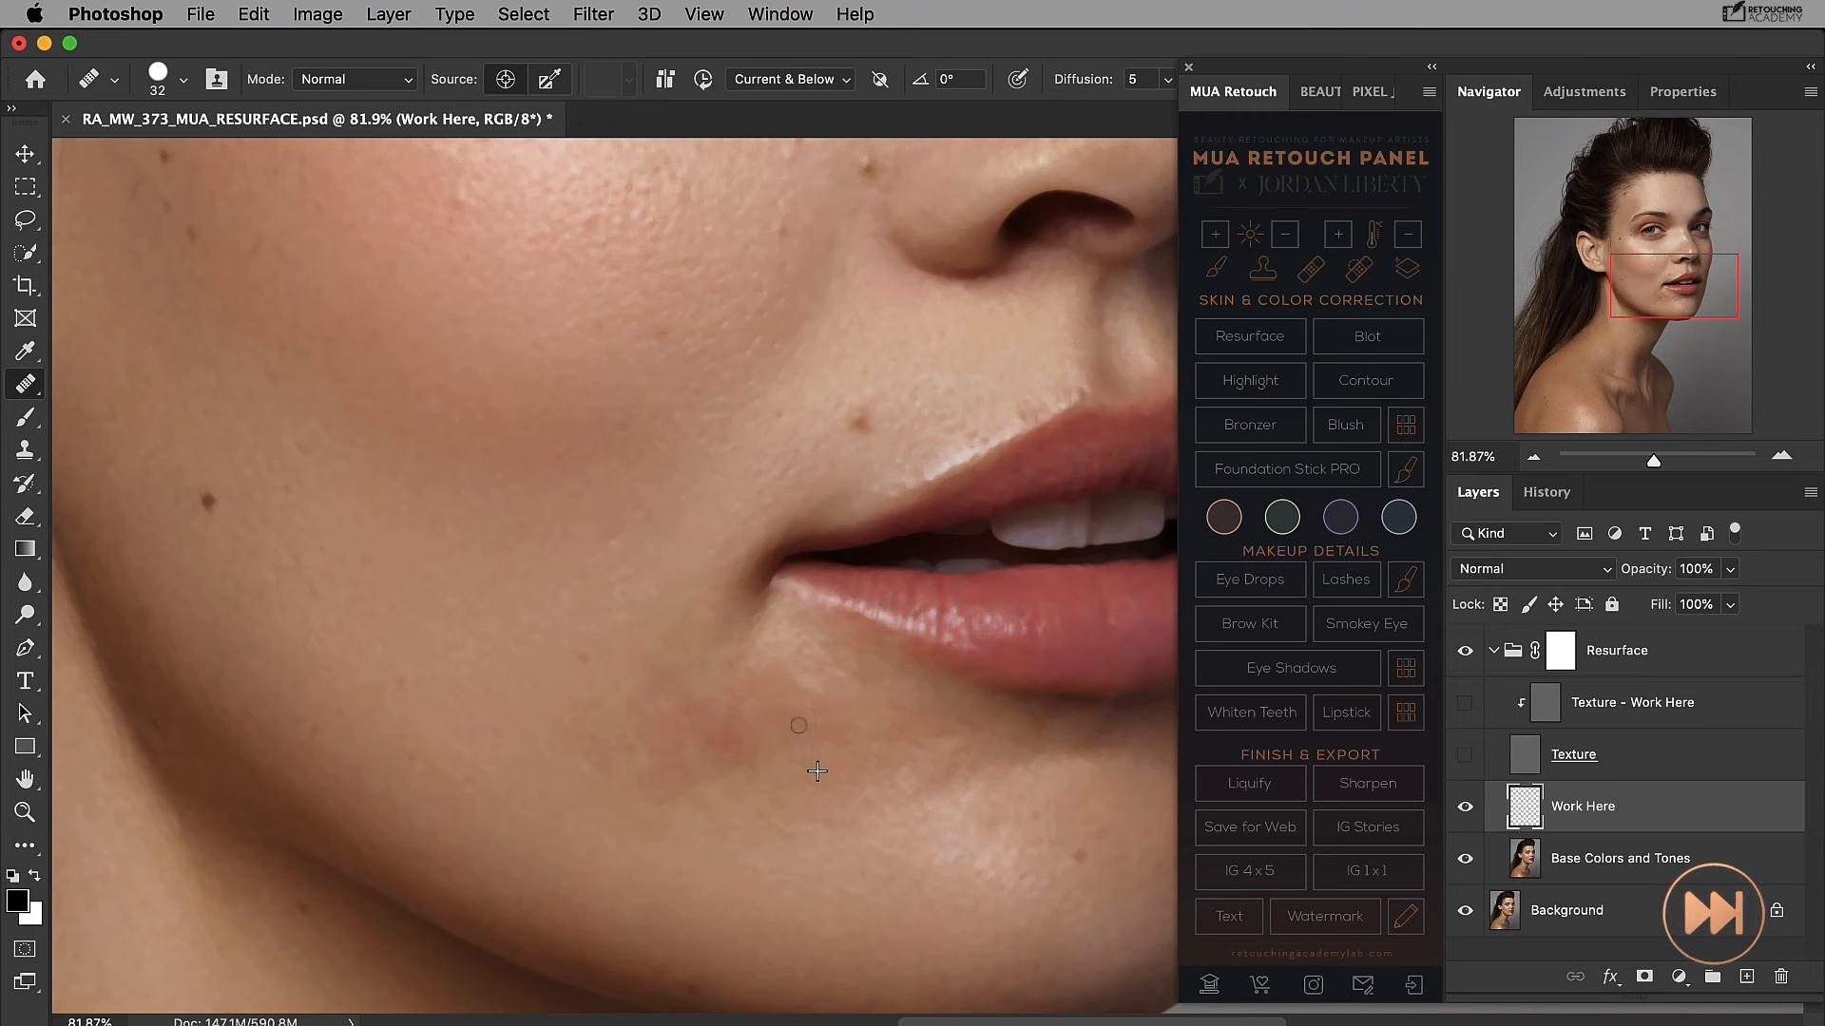
Compare the blemish before and after healing by toggling the visibility of Work Here.
click(1465, 807)
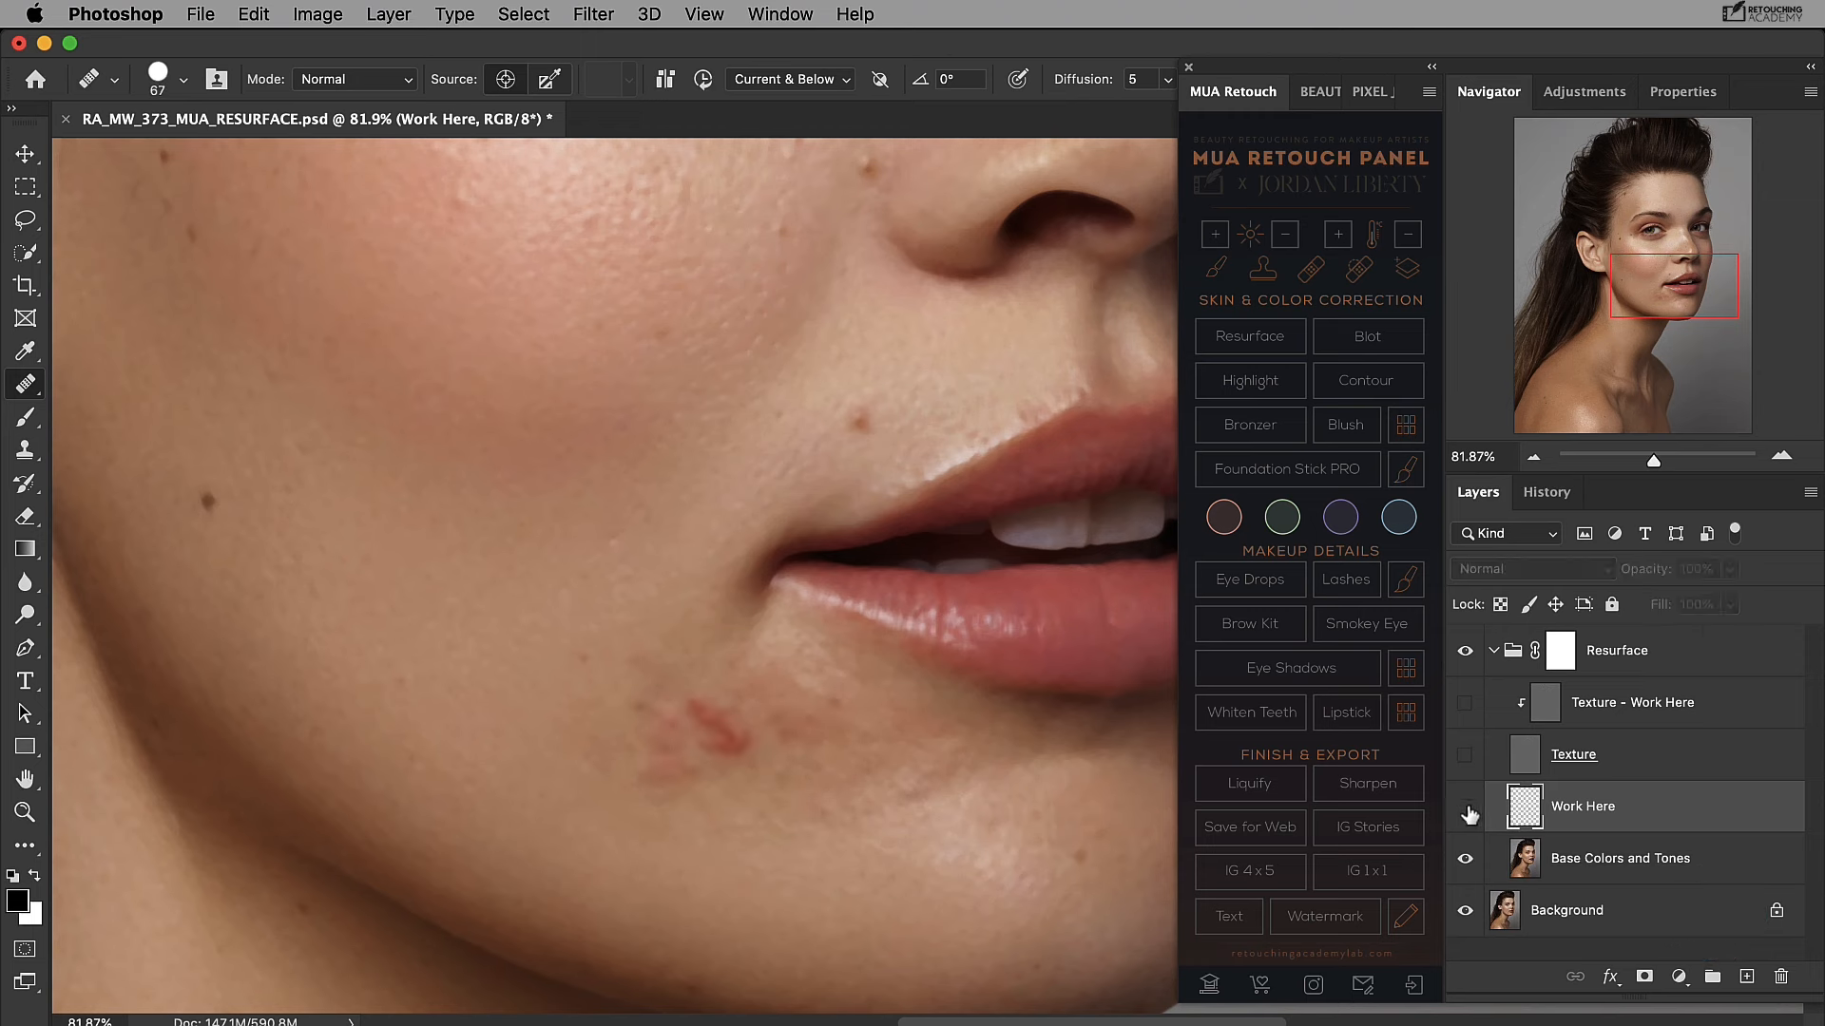
click(1466, 810)
click(1467, 810)
click(1467, 809)
click(1466, 810)
click(1466, 809)
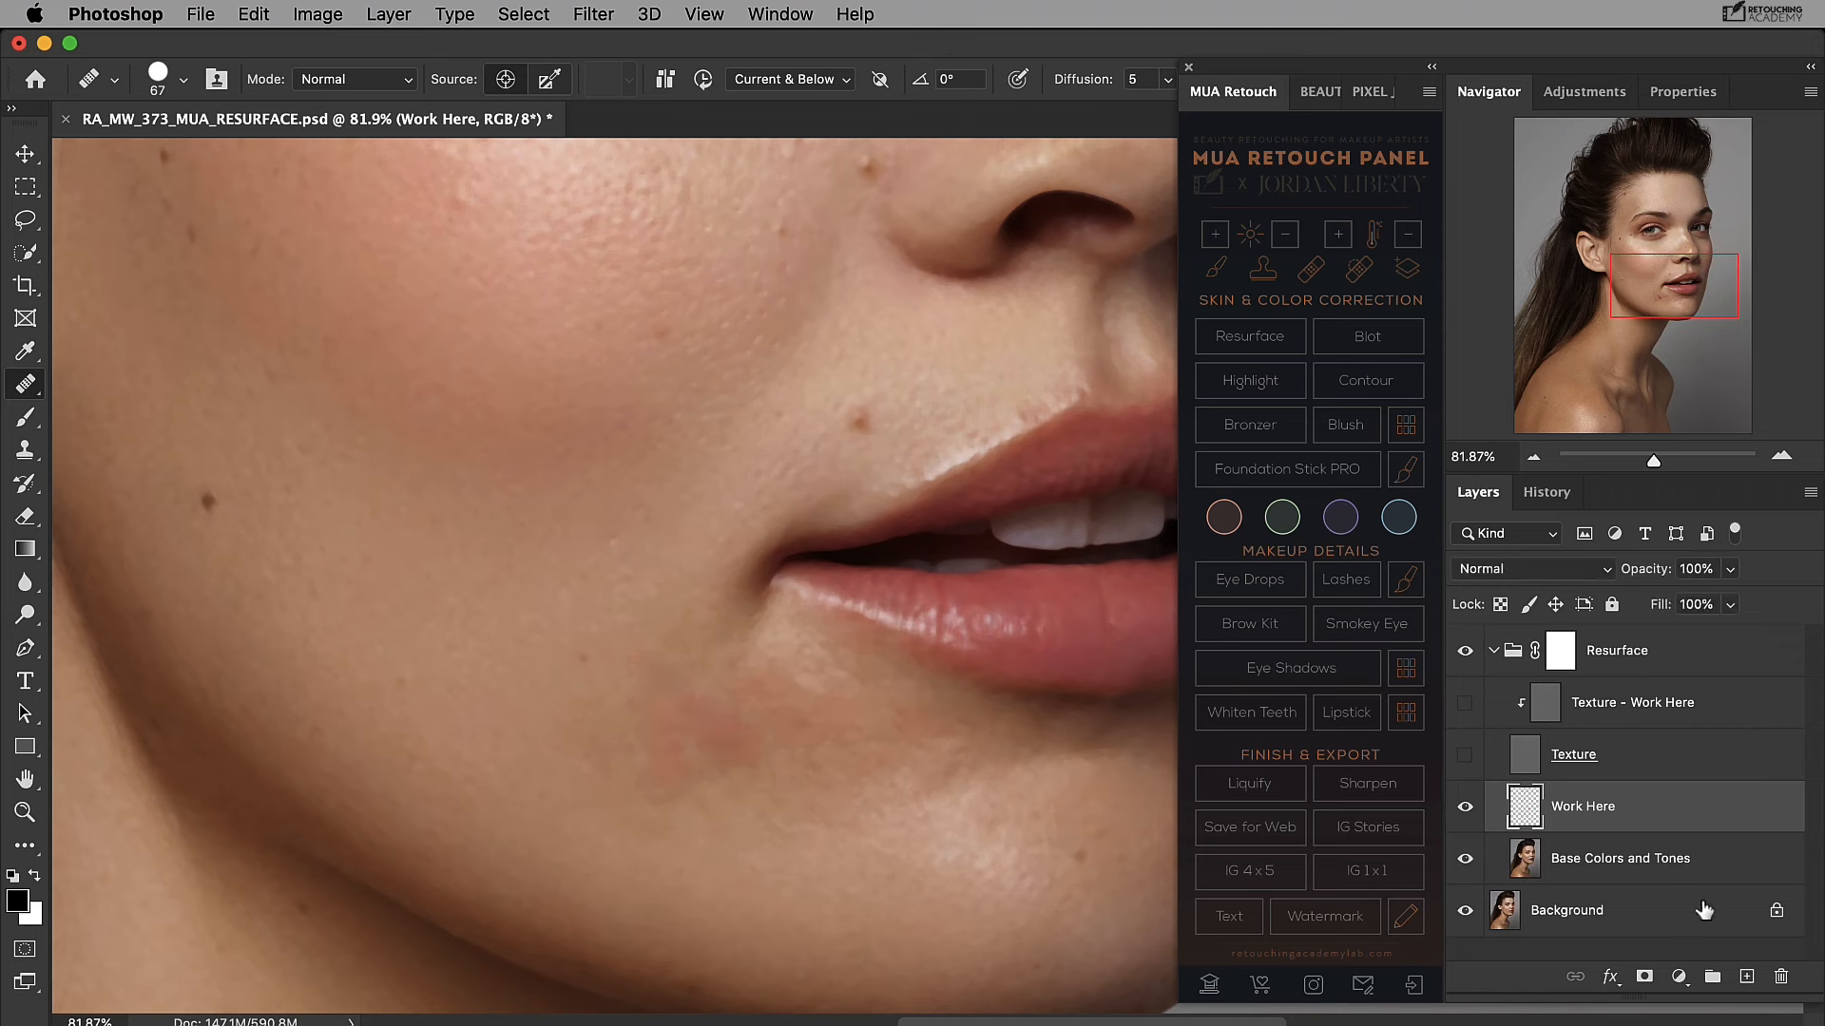
Add a new layer above Work Here and heal the leftover redness on the blemish's cheek side, sampling surrounding skin.
click(1746, 978)
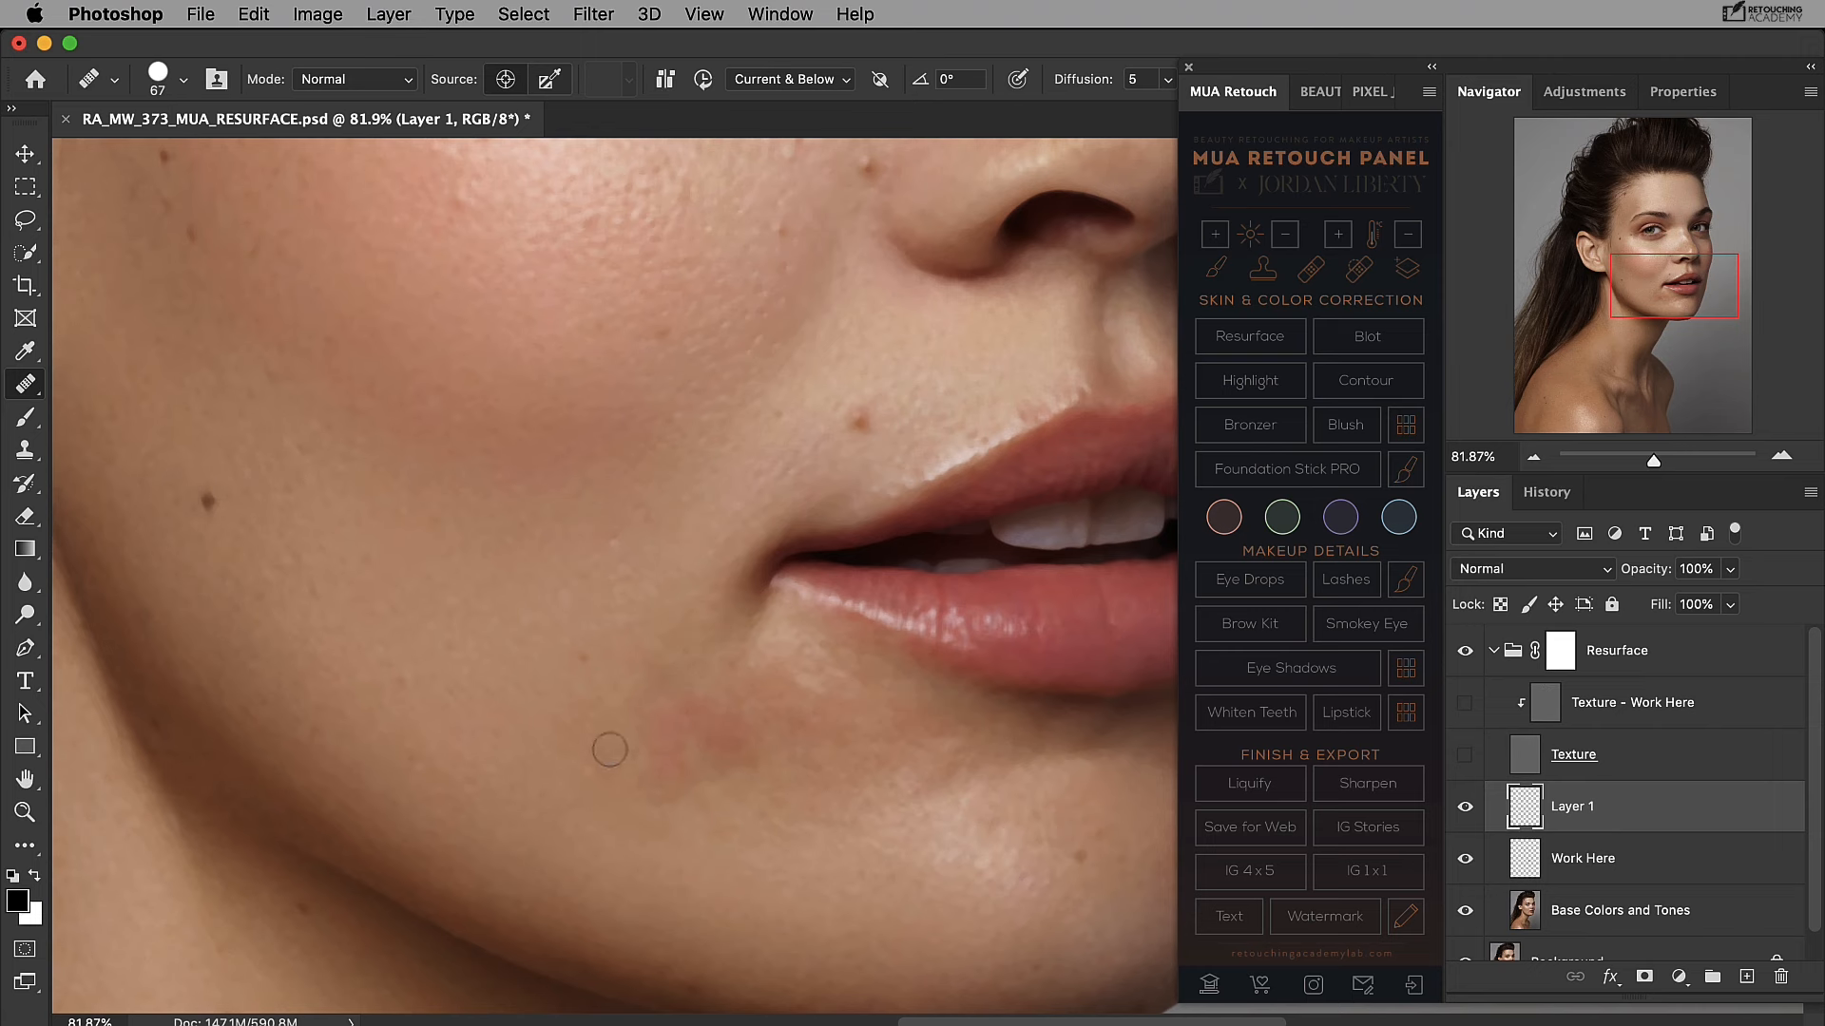
alt+click(562, 713)
mouse_move(678, 740)
mouse_down()
mouse_move(680, 790)
mouse_move(750, 786)
mouse_move(670, 747)
mouse_move(695, 709)
mouse_move(716, 759)
mouse_move(733, 728)
mouse_move(739, 781)
mouse_move(639, 771)
mouse_move(701, 706)
mouse_move(750, 744)
mouse_move(655, 715)
mouse_move(702, 731)
mouse_move(661, 685)
mouse_up()
alt+click(745, 828)
alt+click(743, 789)
alt+click(618, 720)
alt+click(619, 725)
alt+click(645, 693)
alt+click(650, 689)
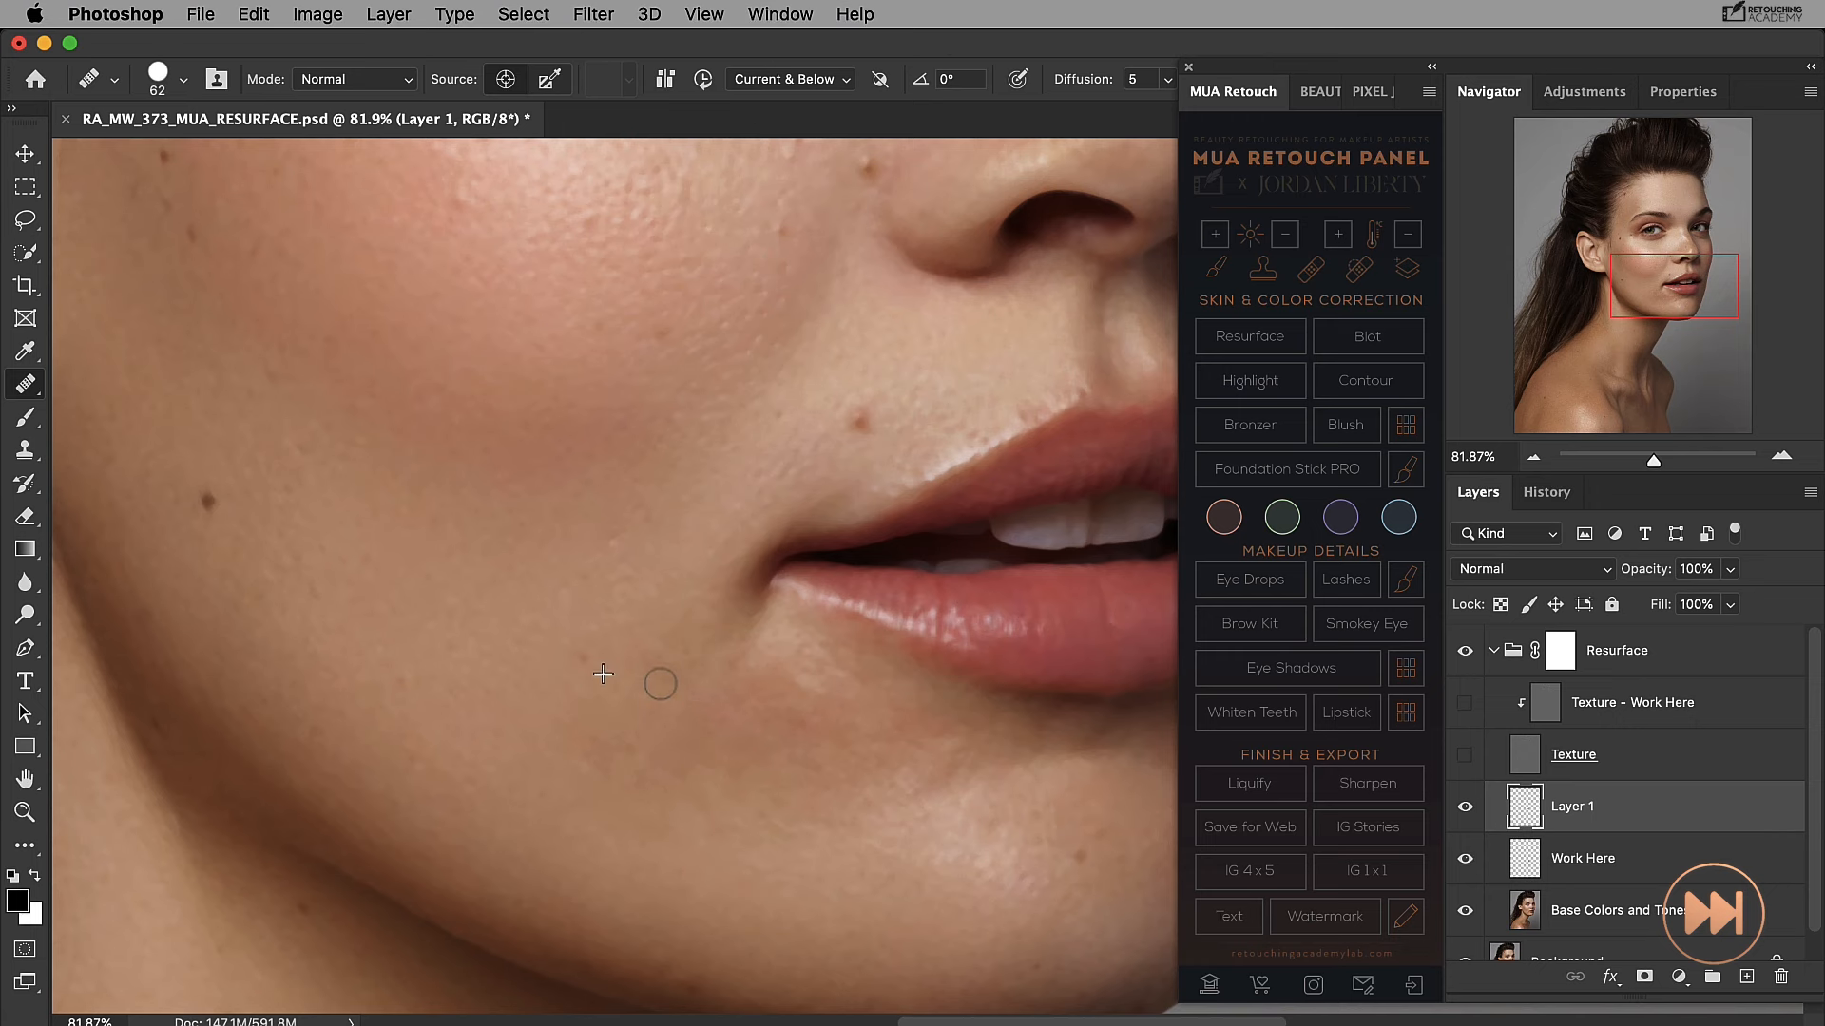
Heal the outer cheek edge and the reddish area below the mouth corner on Layer 1 with clean skin samples.
alt+click(555, 767)
drag(600, 750, 610, 752)
alt+click(787, 838)
drag(790, 747, 799, 717)
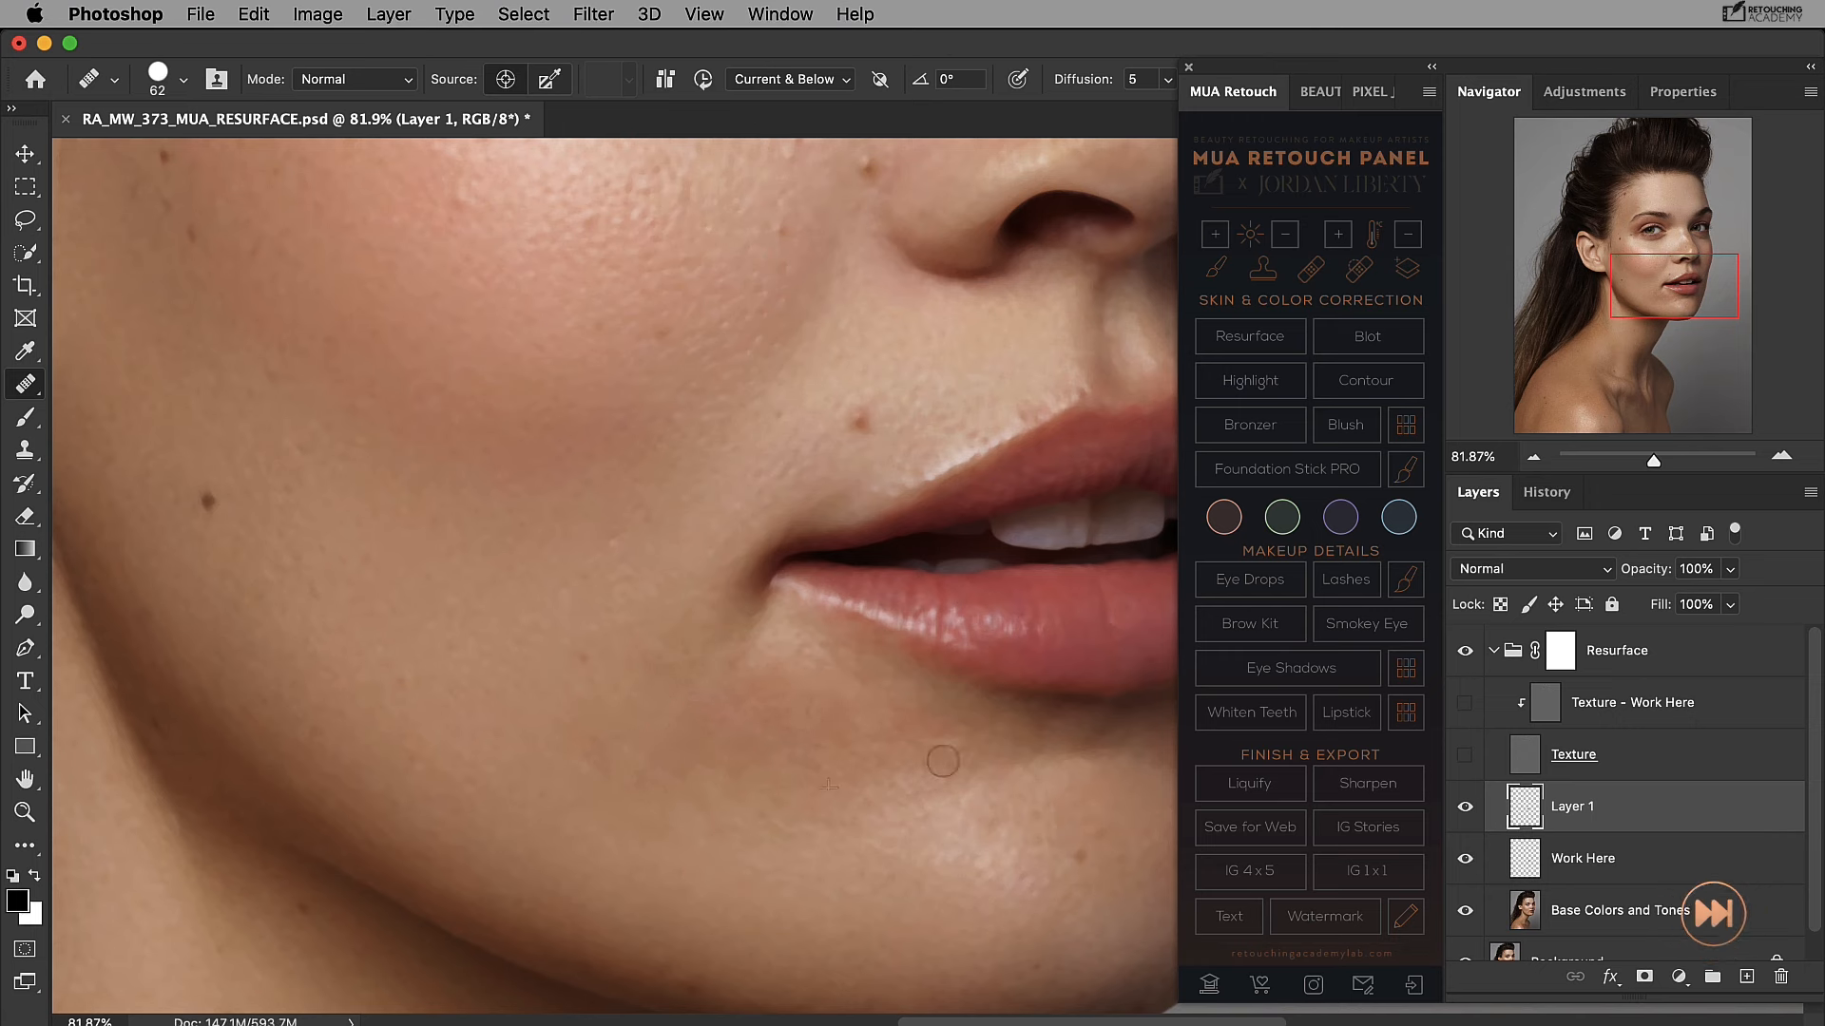
Check Layer 1's healing by toggling its visibility and reduce the layer's opacity to 42%.
click(1466, 810)
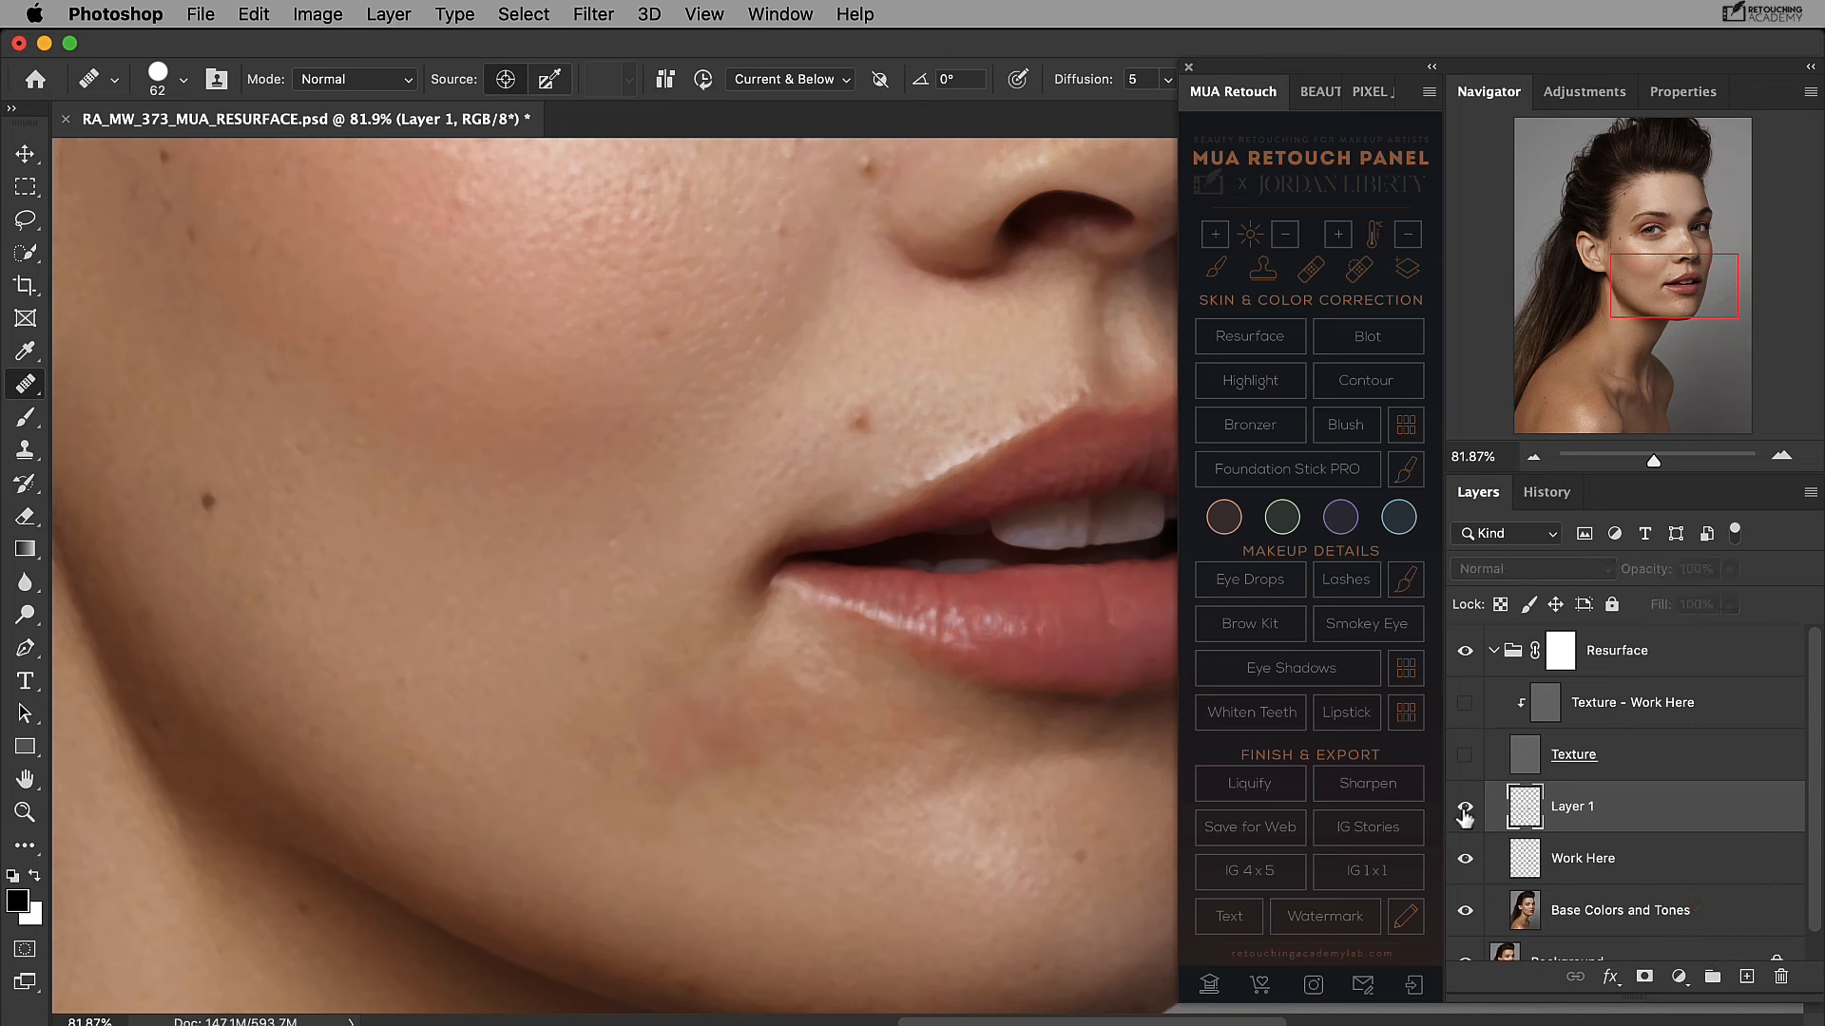
click(1465, 810)
click(1466, 810)
click(1466, 810)
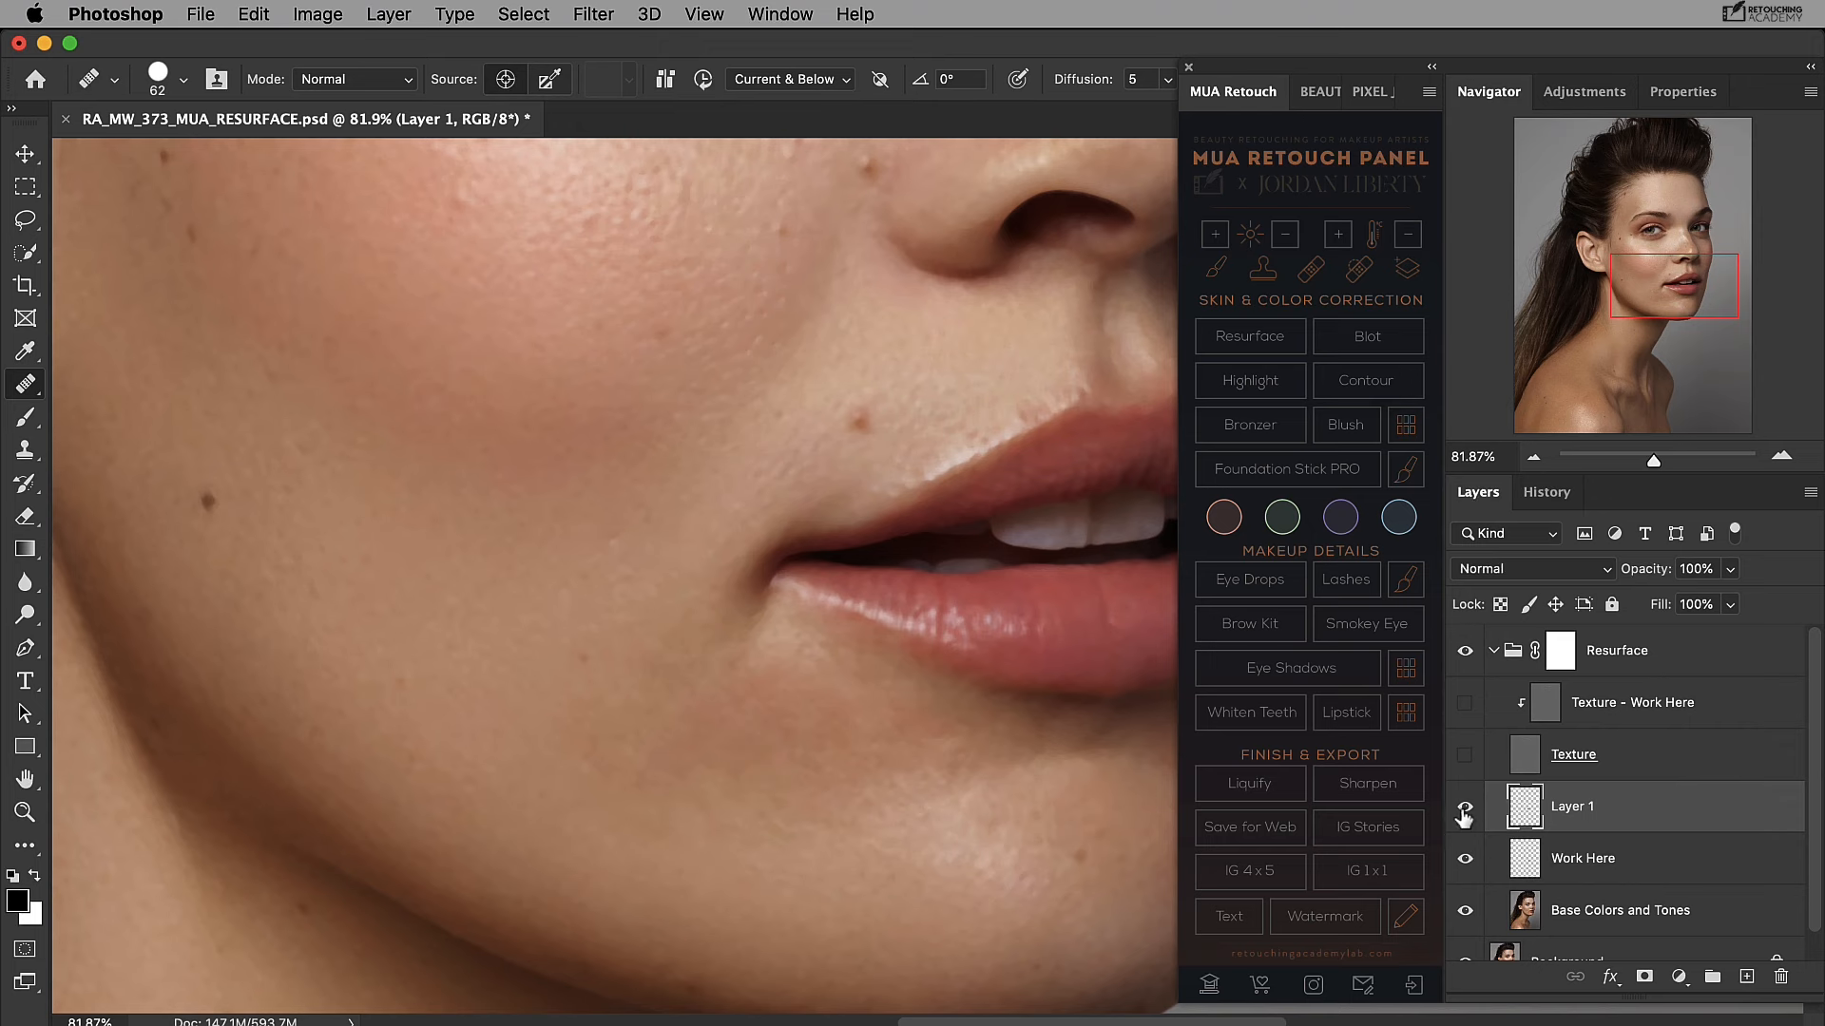
click(1465, 809)
click(1465, 809)
click(1729, 571)
drag(1729, 605, 1664, 607)
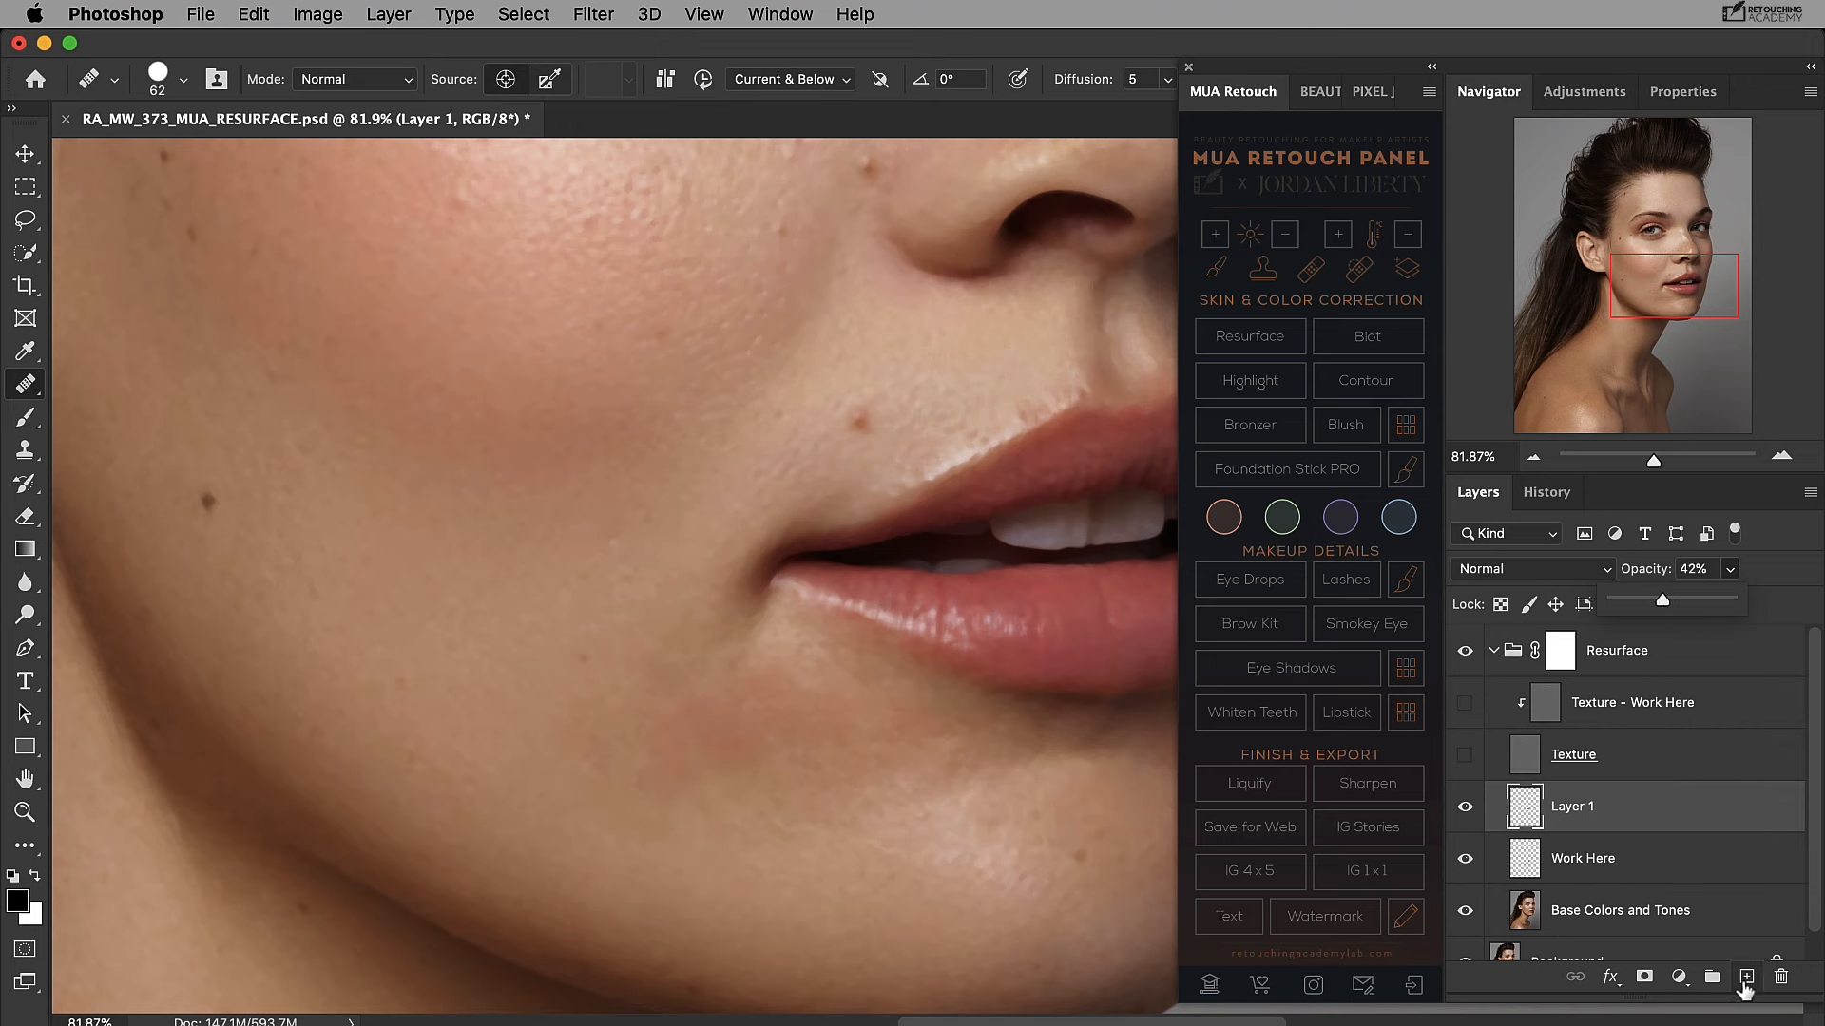
Add a new layer above Layer 1 and heal the cheek side and lower edge of the faint red patch.
click(1746, 979)
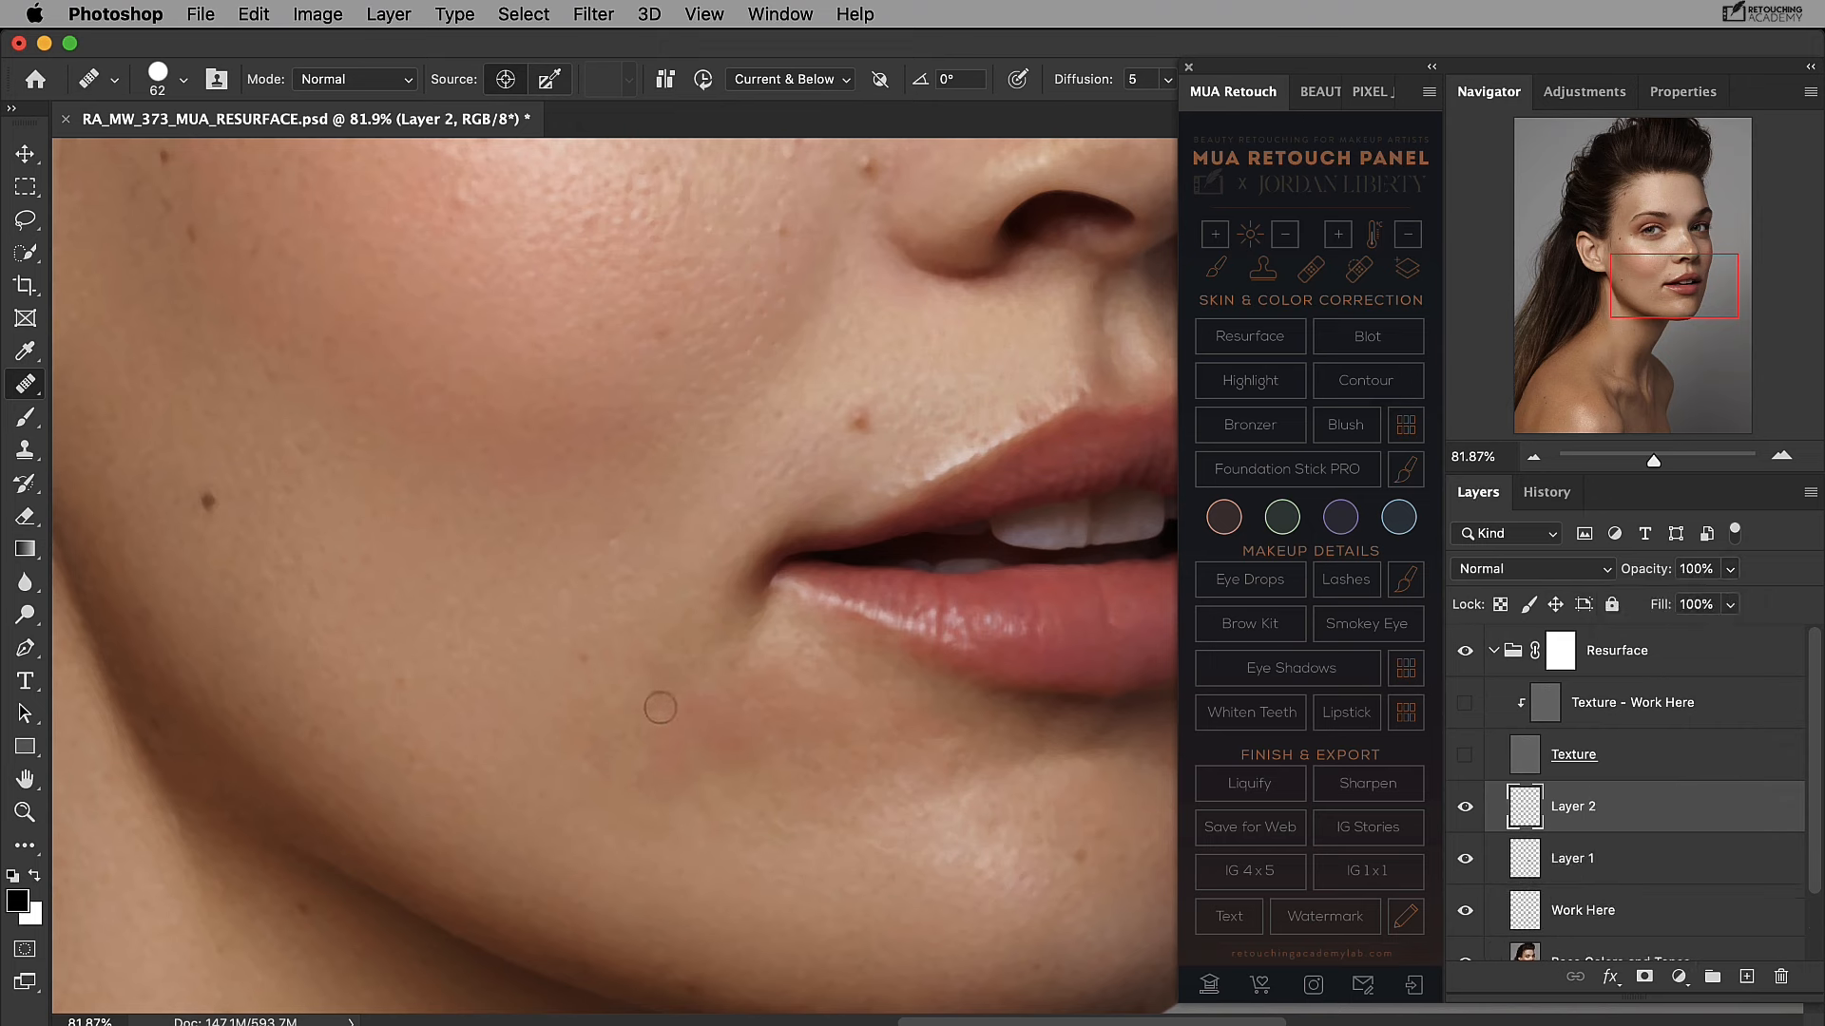
drag(660, 708, 680, 775)
alt+click(618, 689)
alt+click(636, 701)
alt+click(767, 785)
click(689, 731)
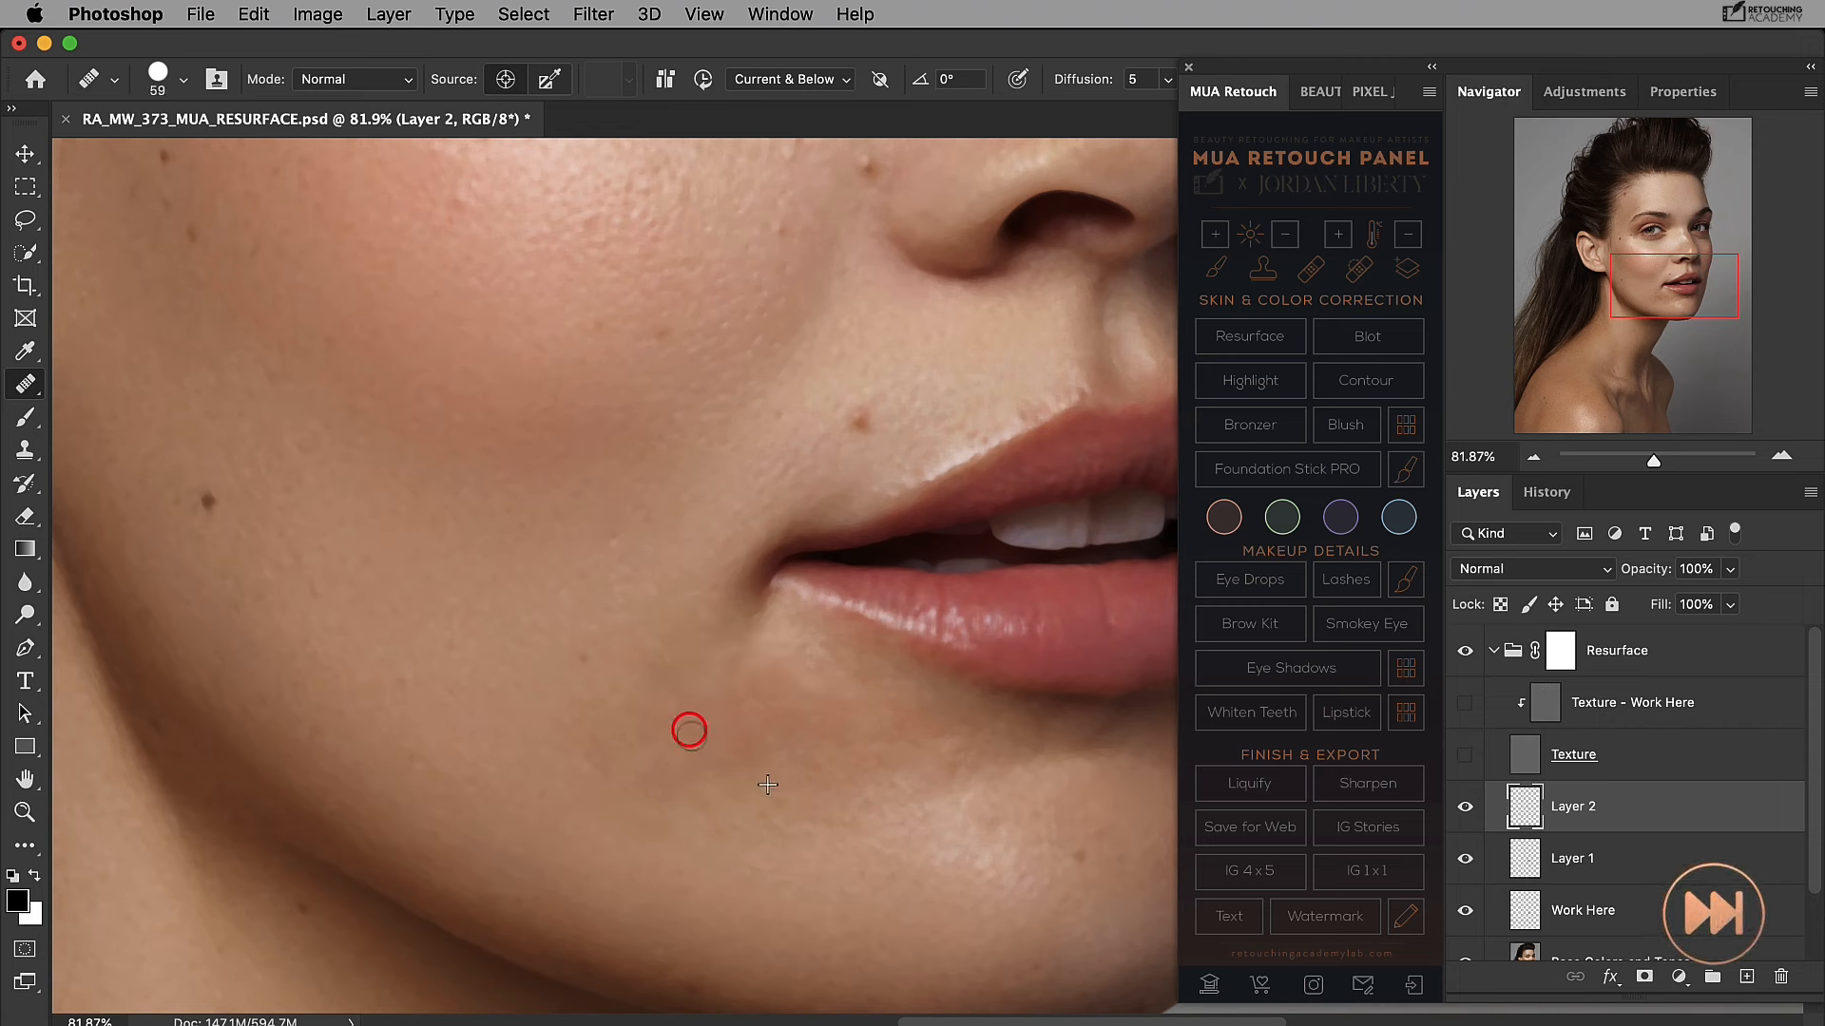
click(705, 808)
click(750, 809)
Reduce the Healing Brush to size 50 and heal the patch's lower edge on Layer 2 with skin sampled beside it.
alt+click(658, 787)
click(682, 772)
key(bracketleft)
alt+click(788, 793)
click(735, 773)
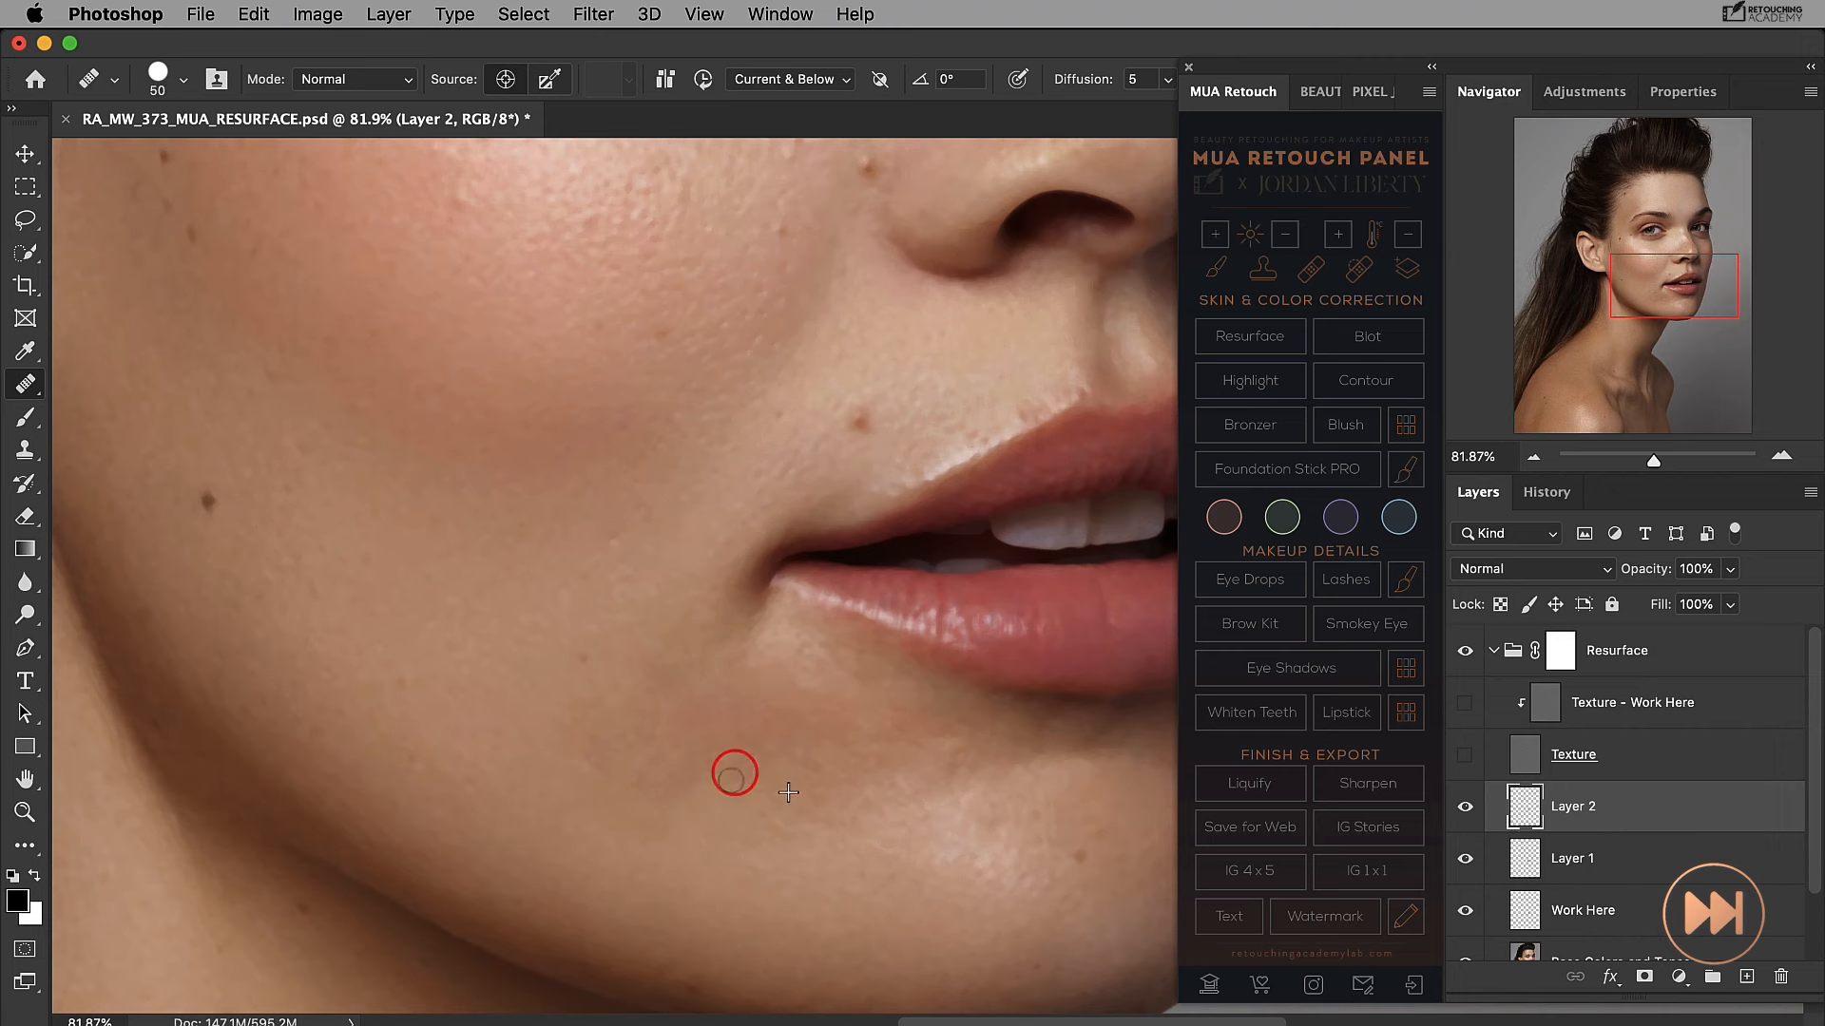
alt+click(665, 839)
click(640, 794)
alt+click(725, 810)
click(729, 777)
Heal the chin side of the patch up to the skin beneath the mouth corner on Layer 2.
alt+click(791, 812)
click(770, 777)
alt+click(796, 789)
click(842, 774)
click(827, 846)
click(835, 773)
click(815, 741)
click(801, 682)
click(735, 702)
Even out the patch's centre, the skin under the lower lip and the cheek-side edge on Layer 2, resampling for each area.
alt+click(656, 733)
click(713, 753)
alt+click(713, 700)
click(798, 738)
alt+click(841, 725)
click(819, 726)
alt+click(870, 762)
click(900, 743)
alt+click(567, 778)
click(598, 688)
alt+click(603, 751)
click(629, 716)
Check Layer 2's healing by toggling its visibility and reduce the layer's opacity to 60%.
click(1466, 807)
click(1465, 807)
click(1466, 807)
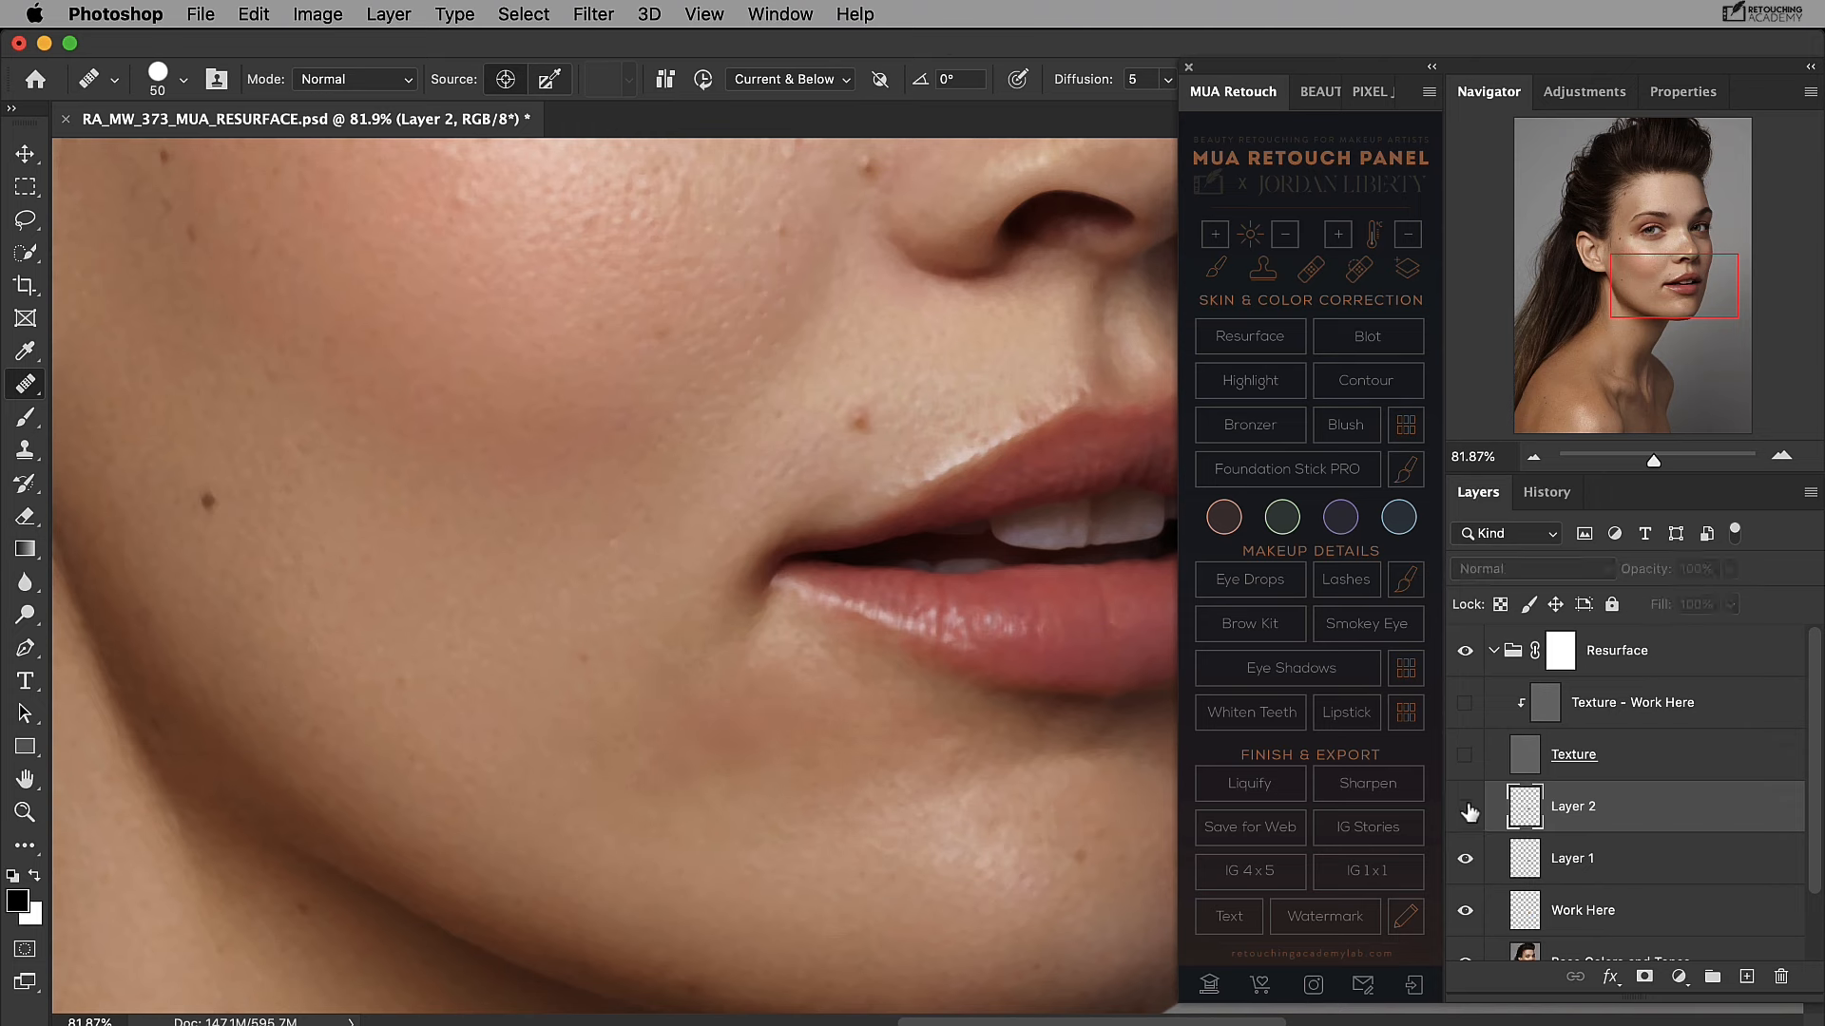
click(1466, 807)
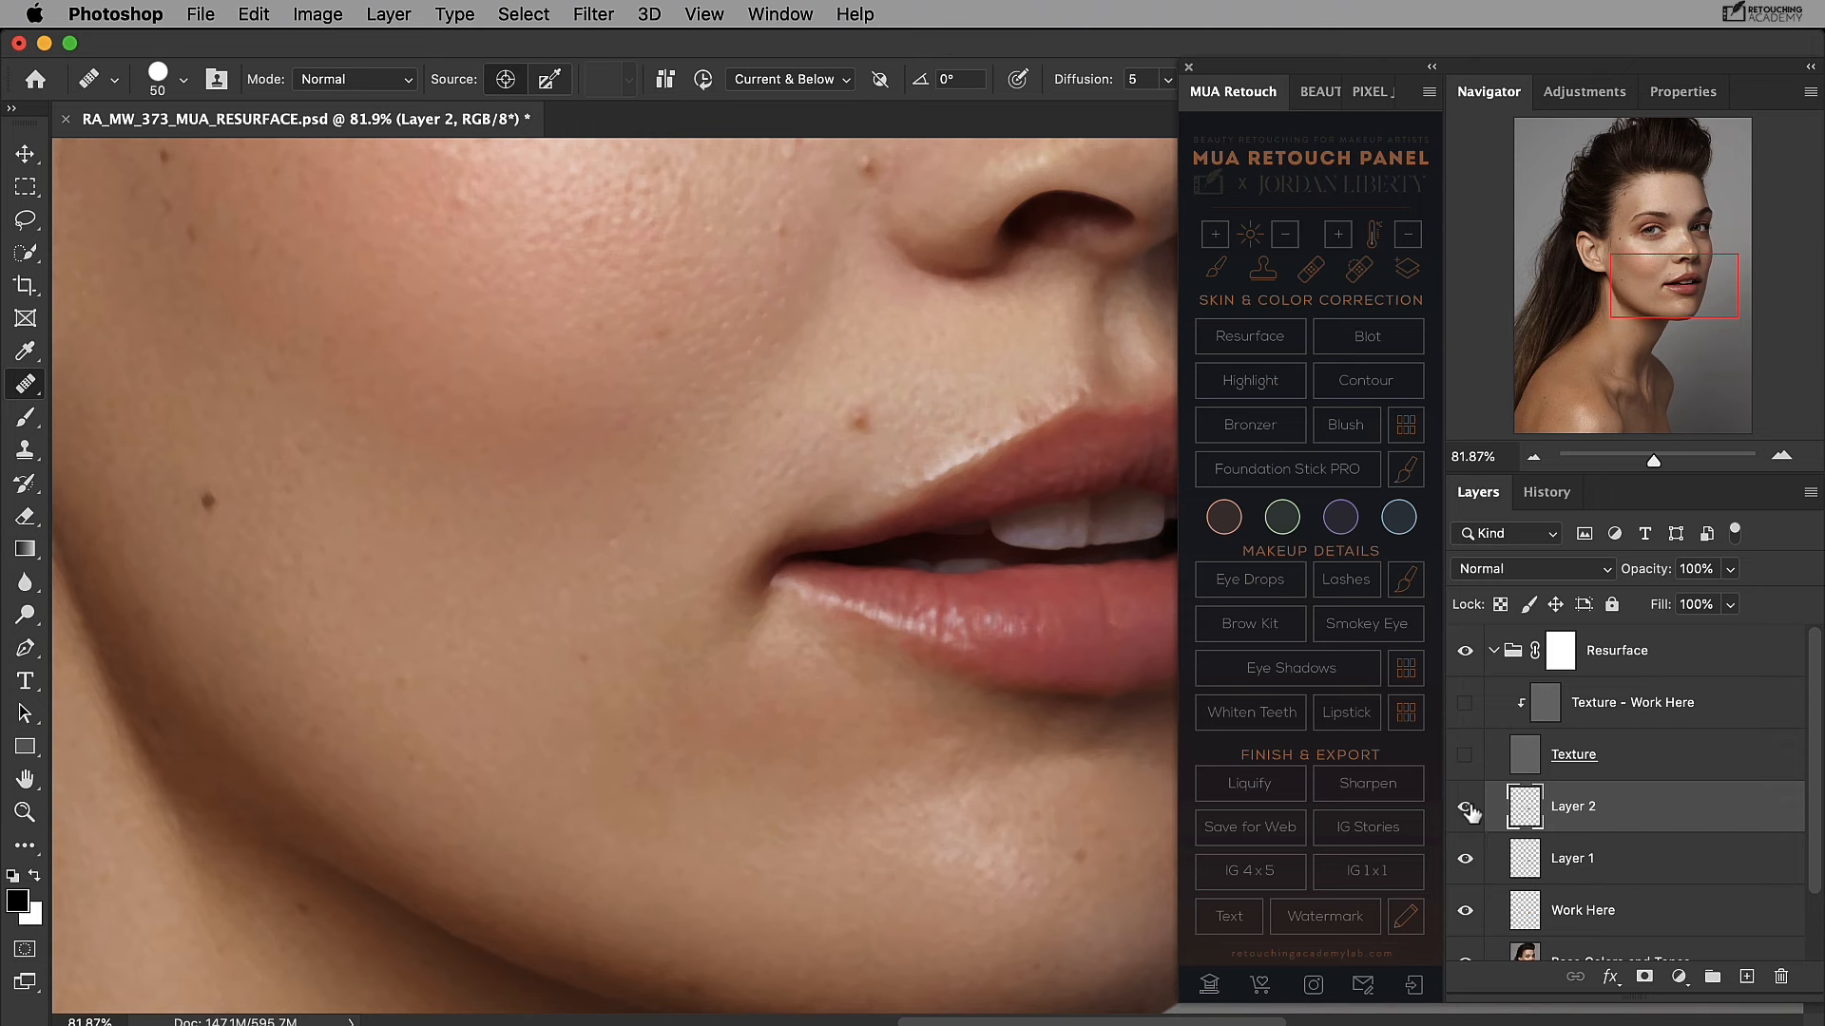
click(1730, 571)
drag(1730, 602, 1685, 610)
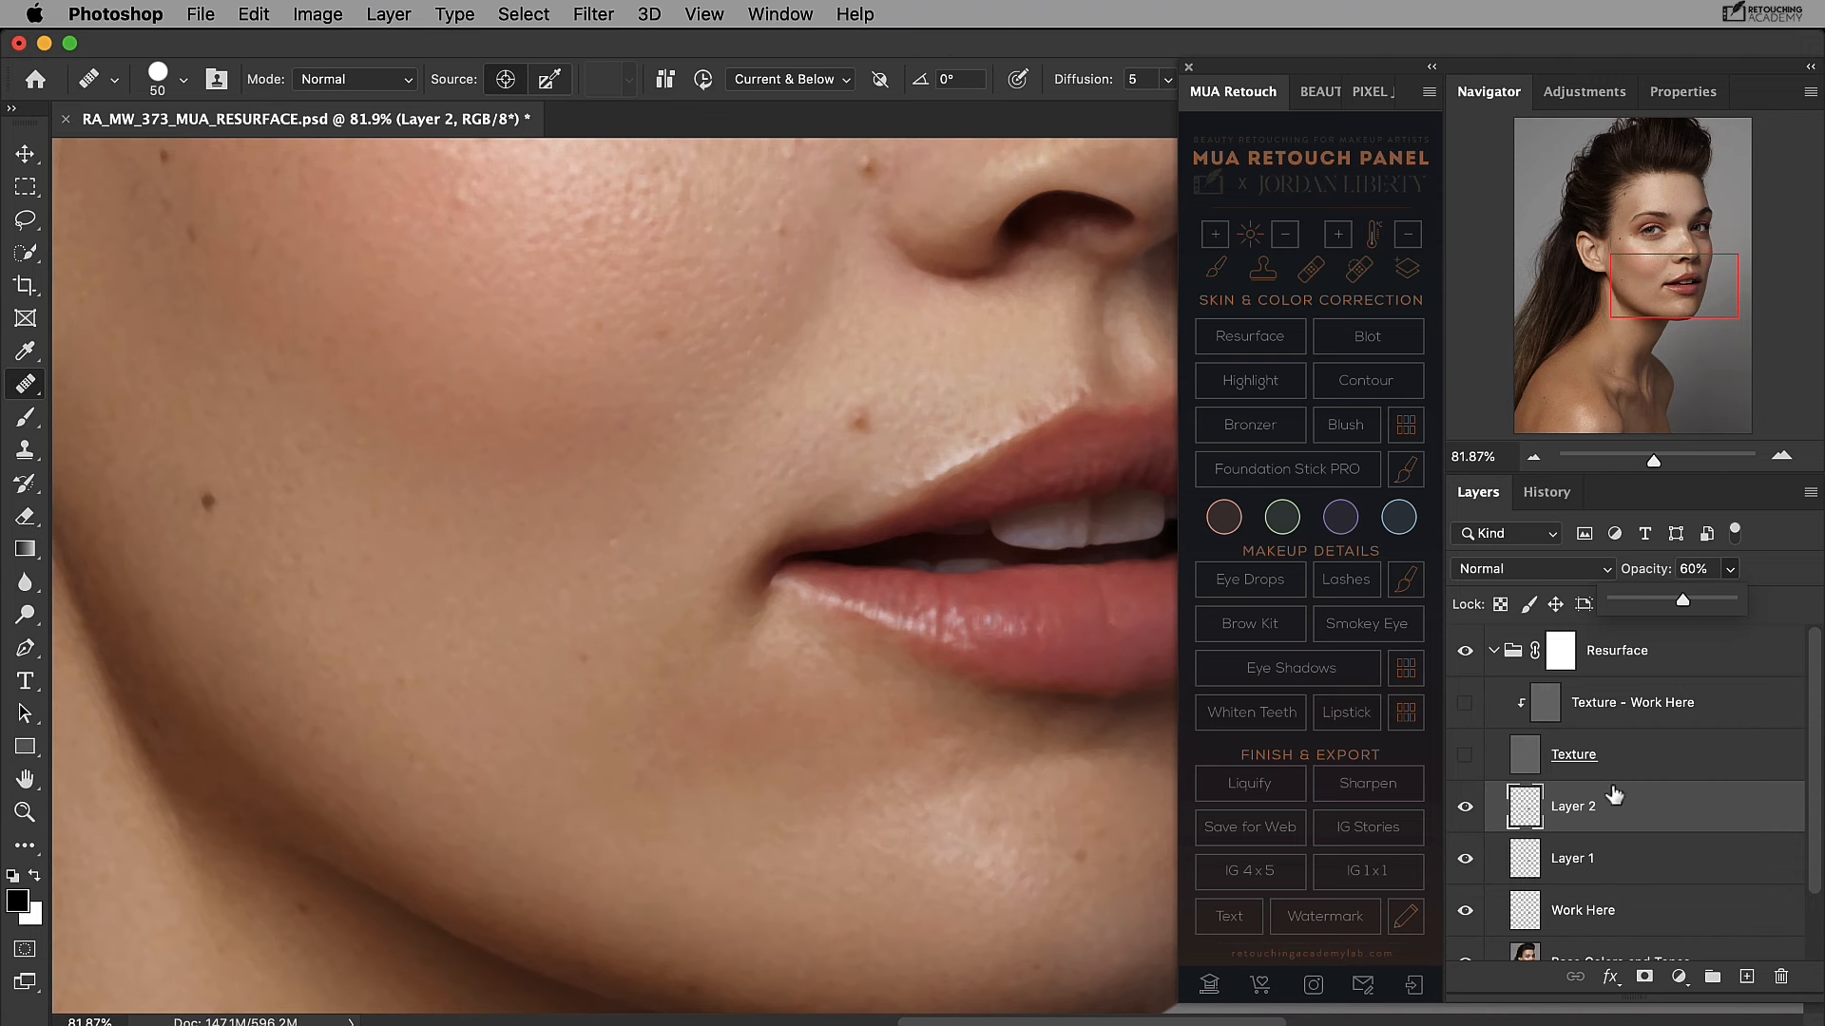
Compare the skin before and after by toggling Layer 2 and the healing layers beneath it.
click(1466, 814)
click(1466, 815)
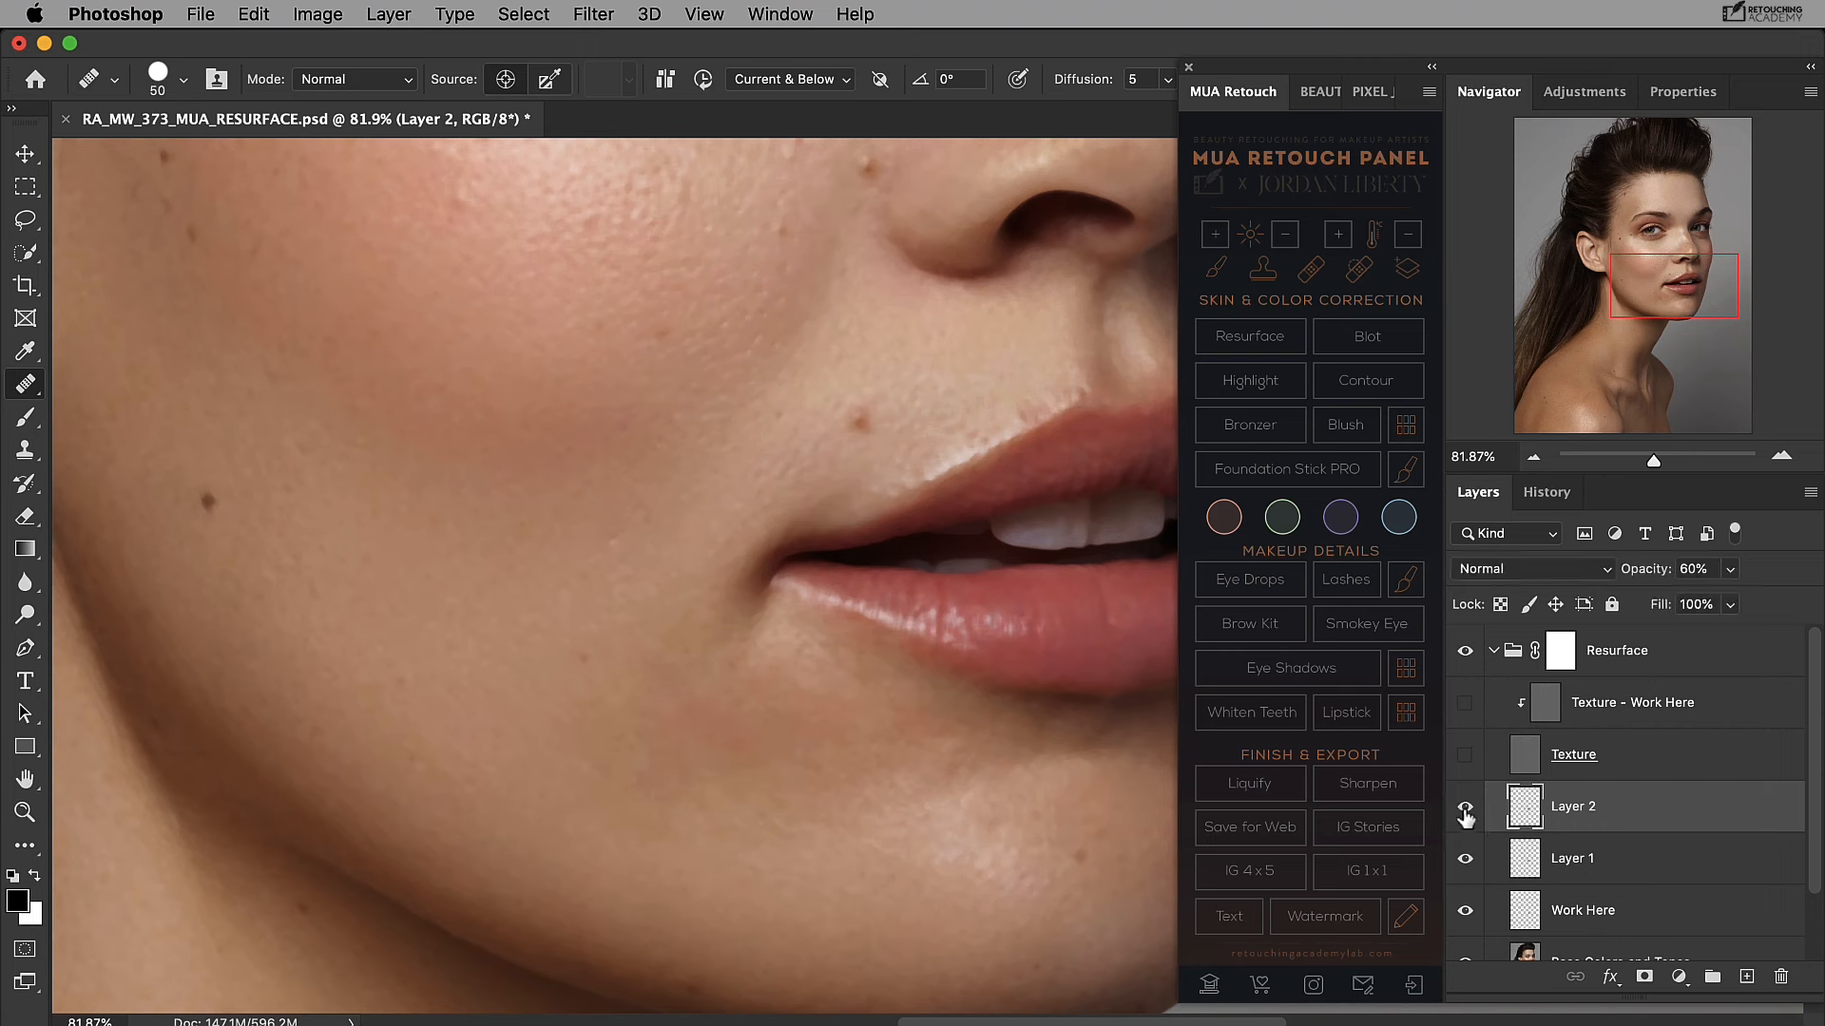
click(1465, 815)
click(1466, 814)
click(1466, 814)
click(1465, 815)
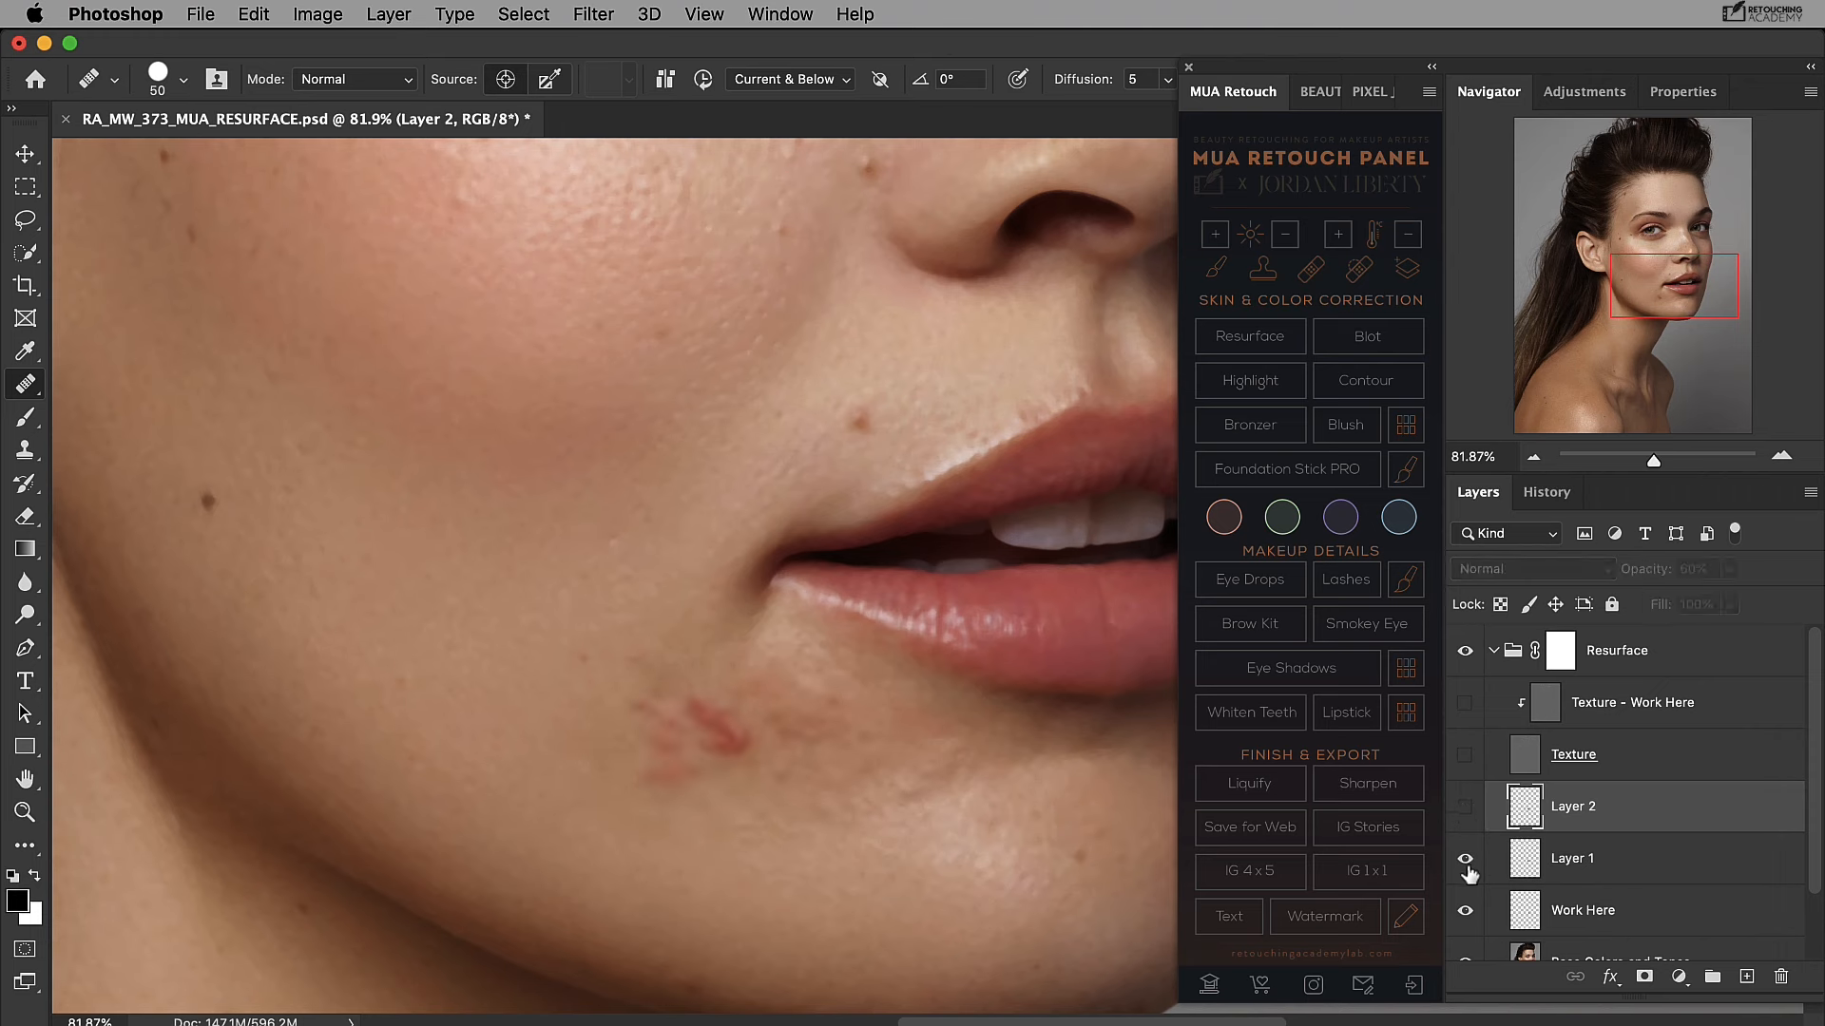
click(1466, 812)
mouse_move(1465, 812)
mouse_down()
mouse_move(1467, 908)
mouse_move(1466, 810)
mouse_up()
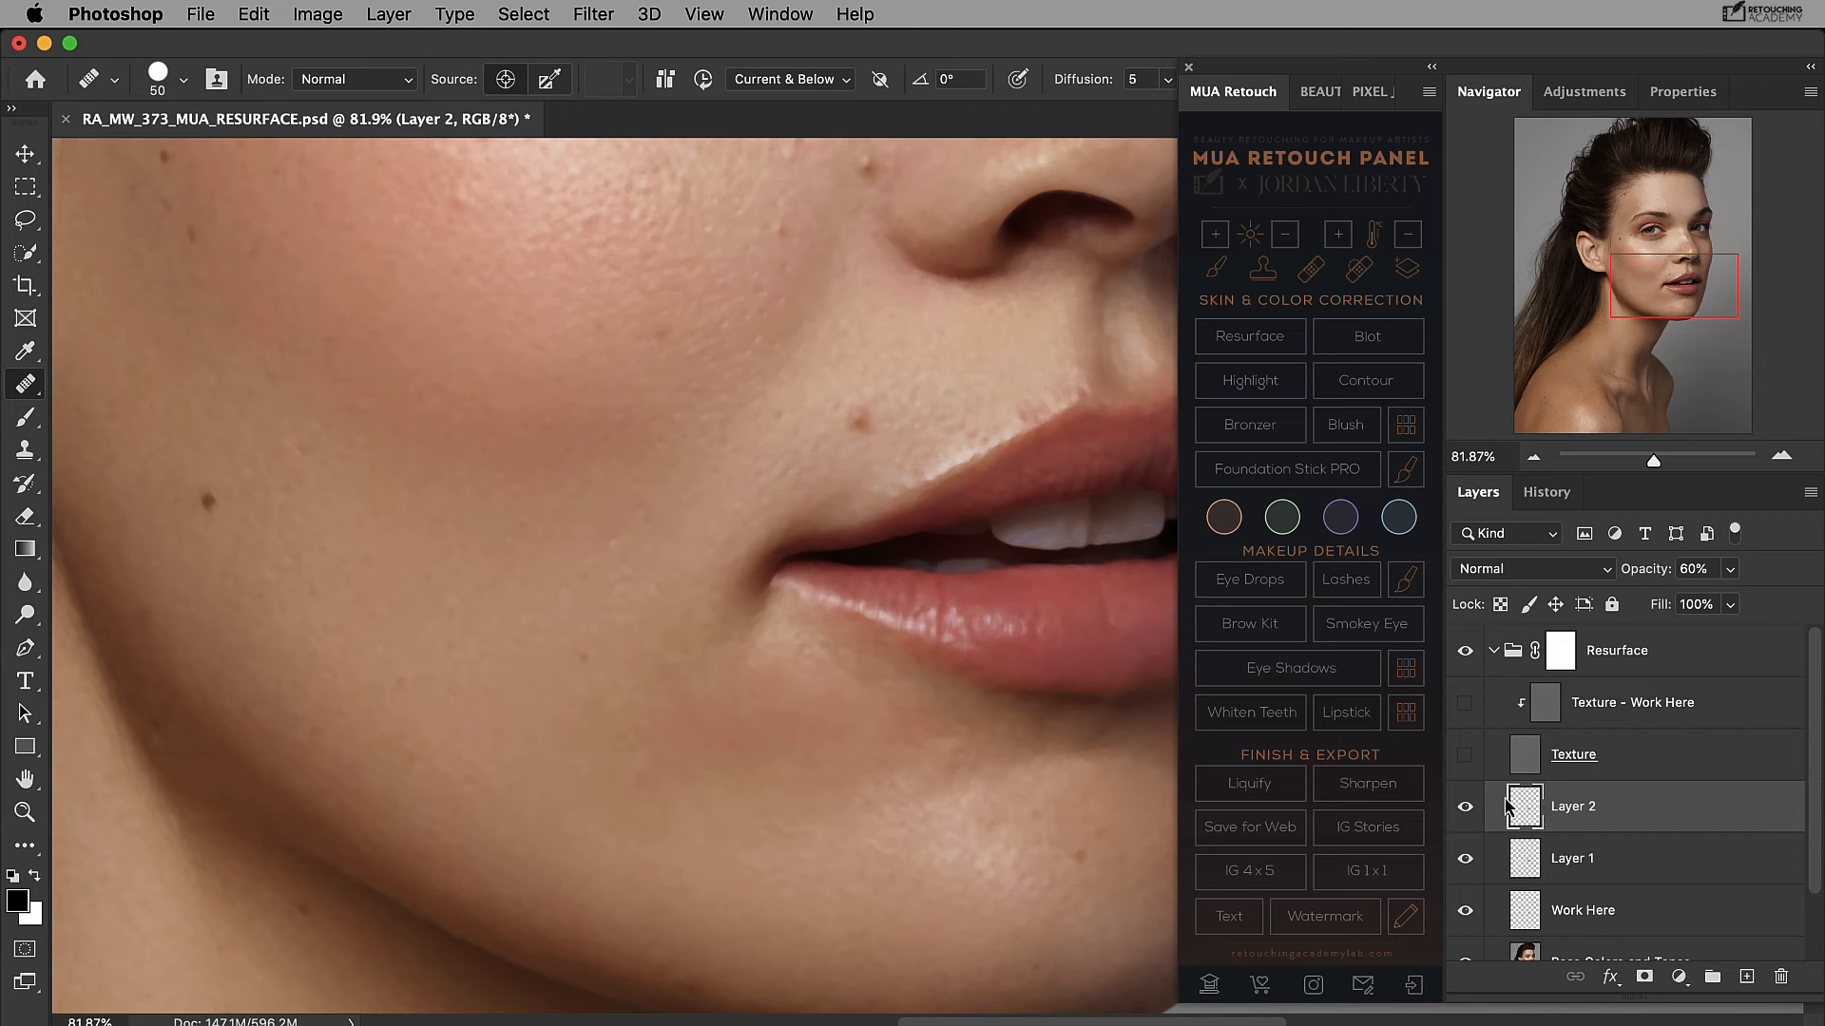
Review the Healing Brush's sampling options and keep Current & Below.
click(791, 79)
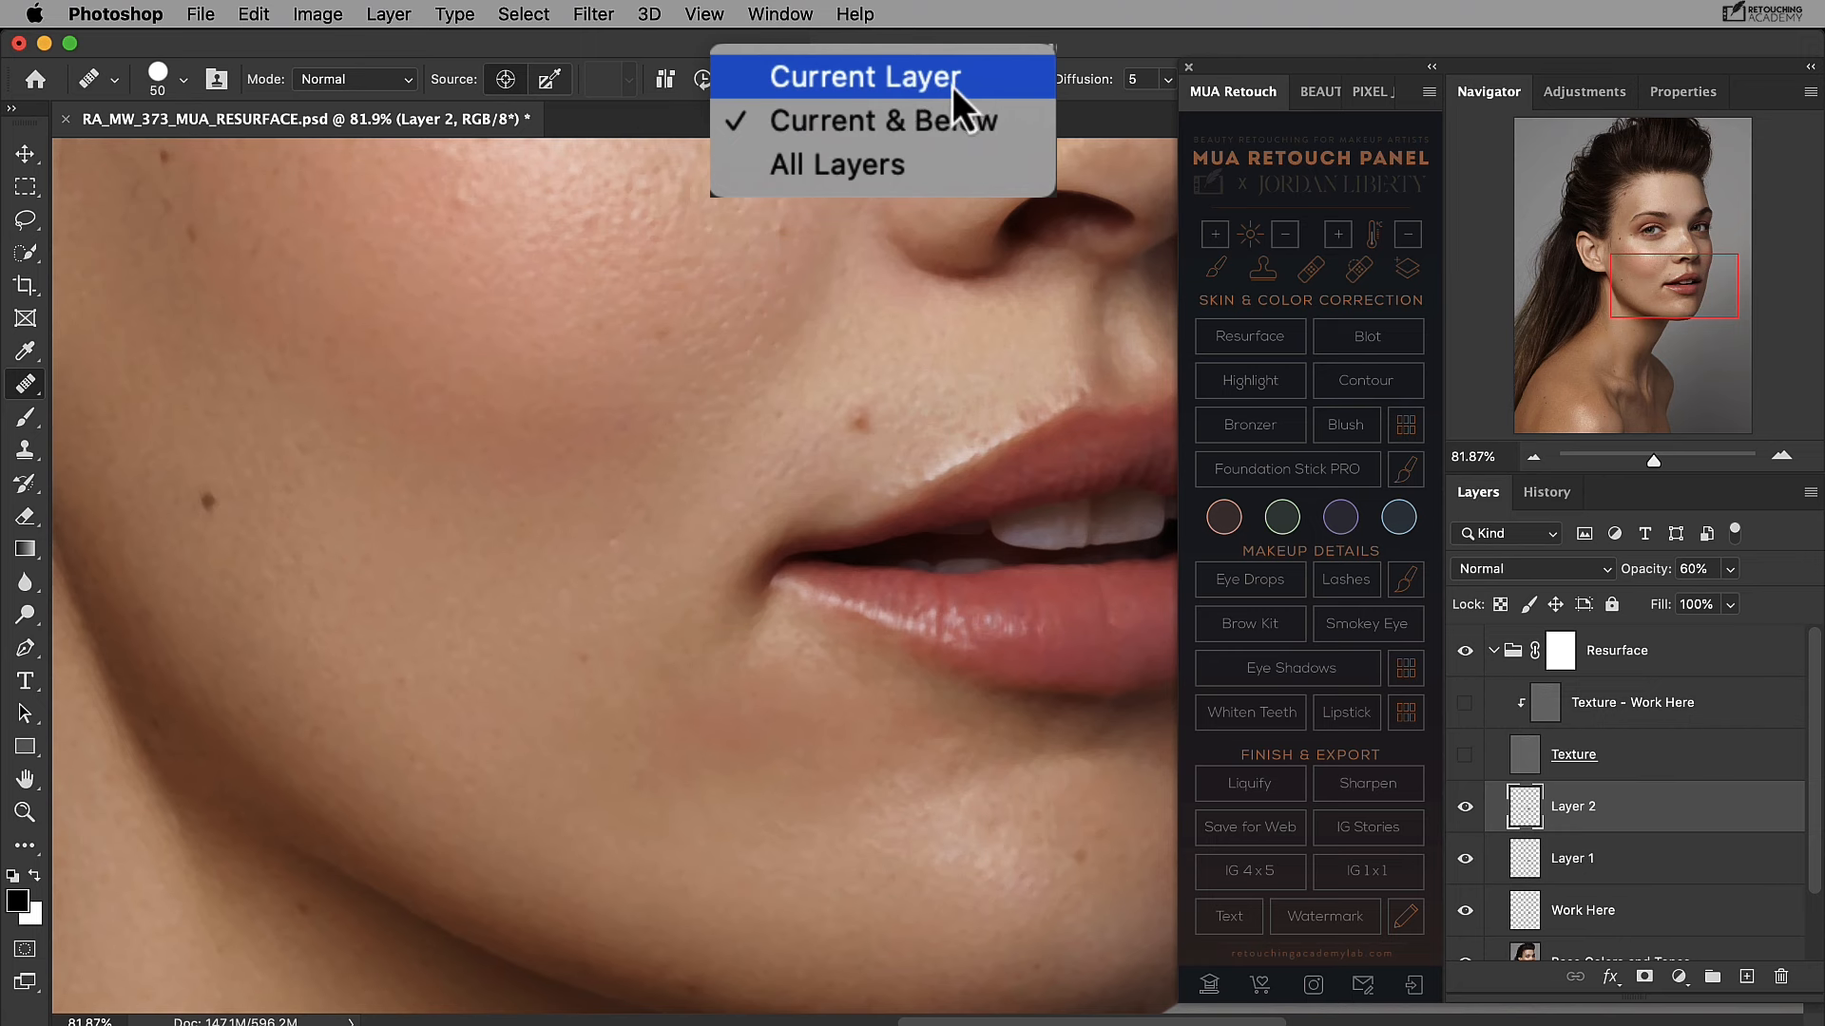
click(975, 120)
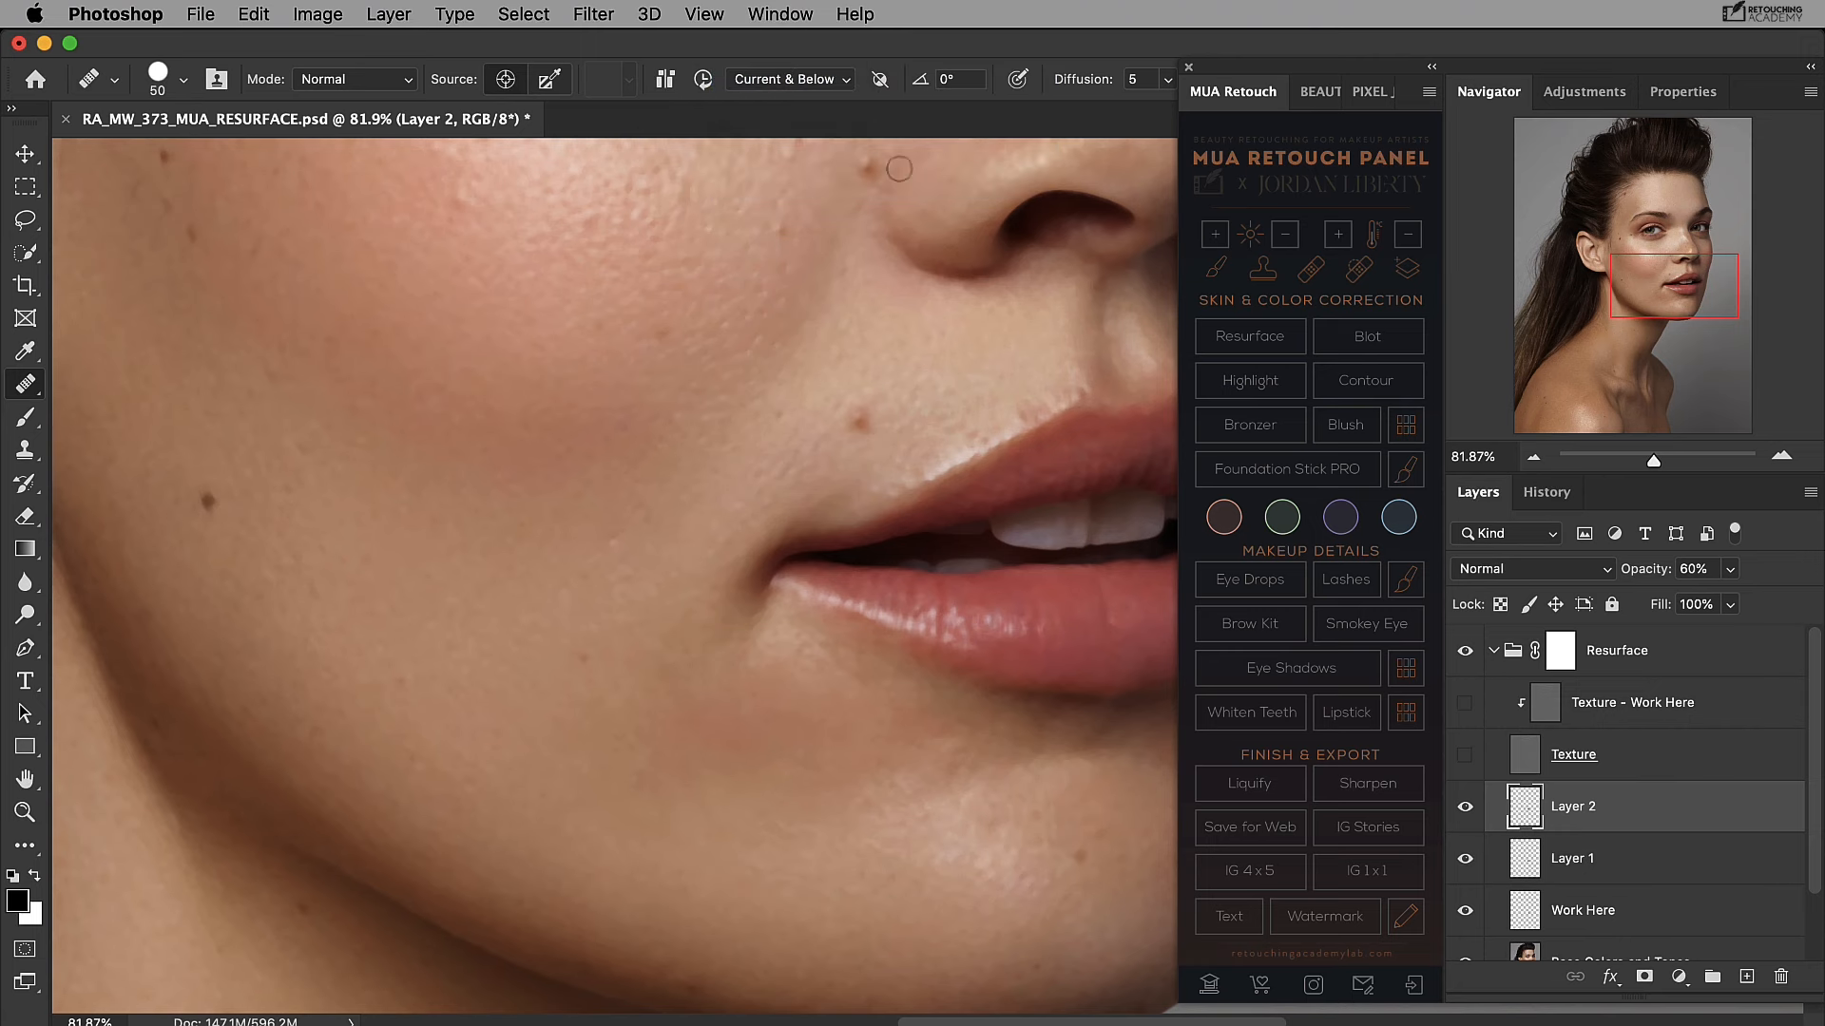
Show the Texture and Texture - Work Here layers on their own, and turn all the other layers back on.
click(1466, 806)
drag(1469, 862, 1479, 903)
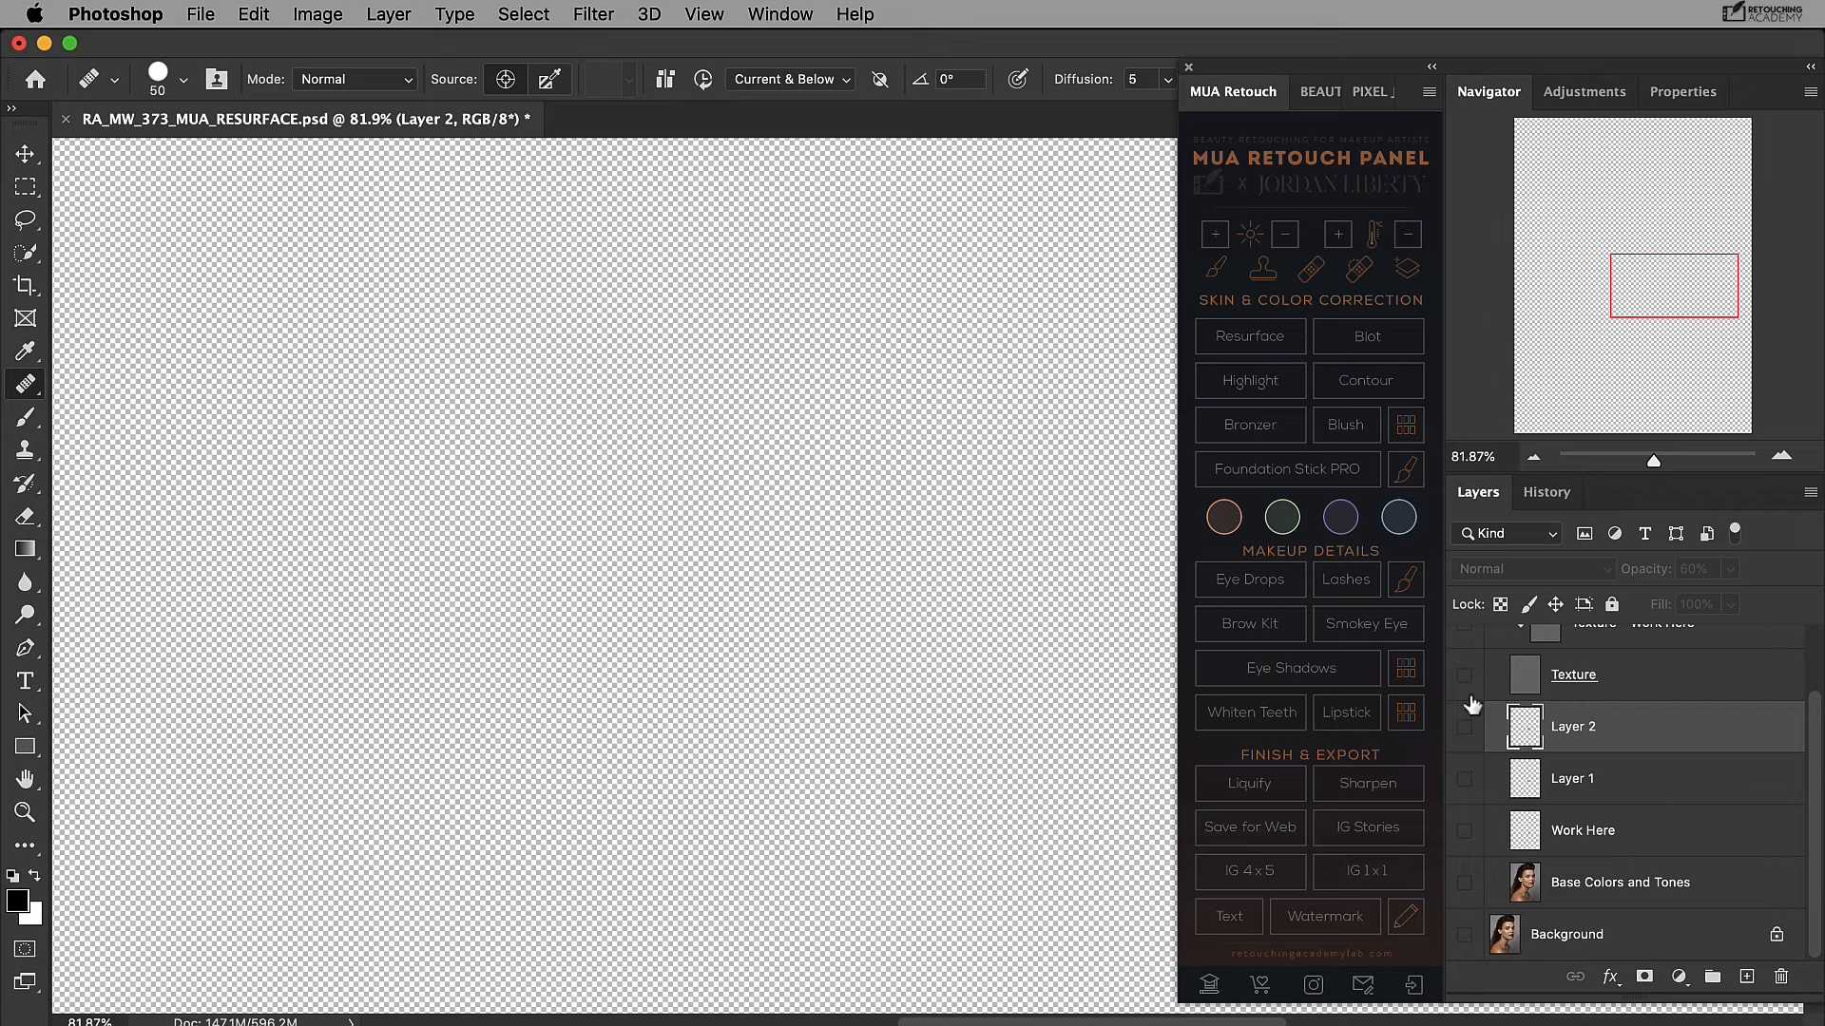
drag(1465, 676, 1464, 632)
scroll(1806, 727, up, 1)
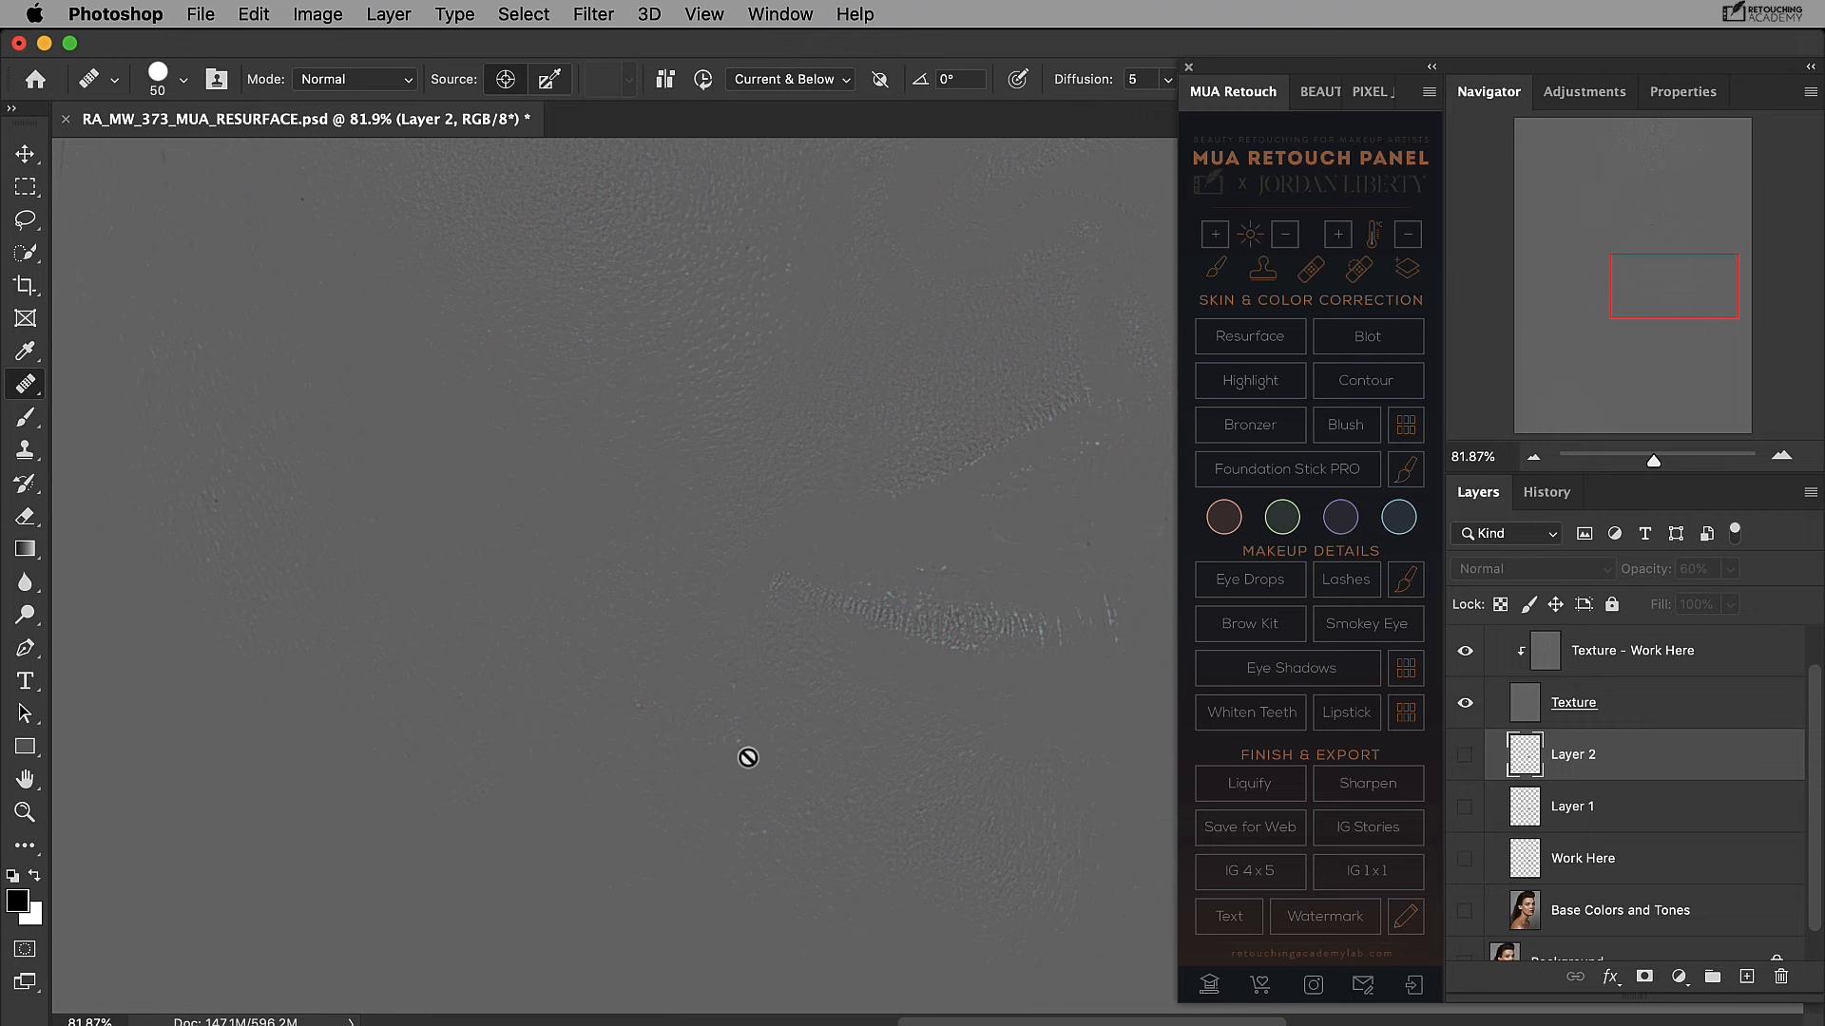
scroll(1460, 765, down, 1)
drag(1464, 729, 1473, 960)
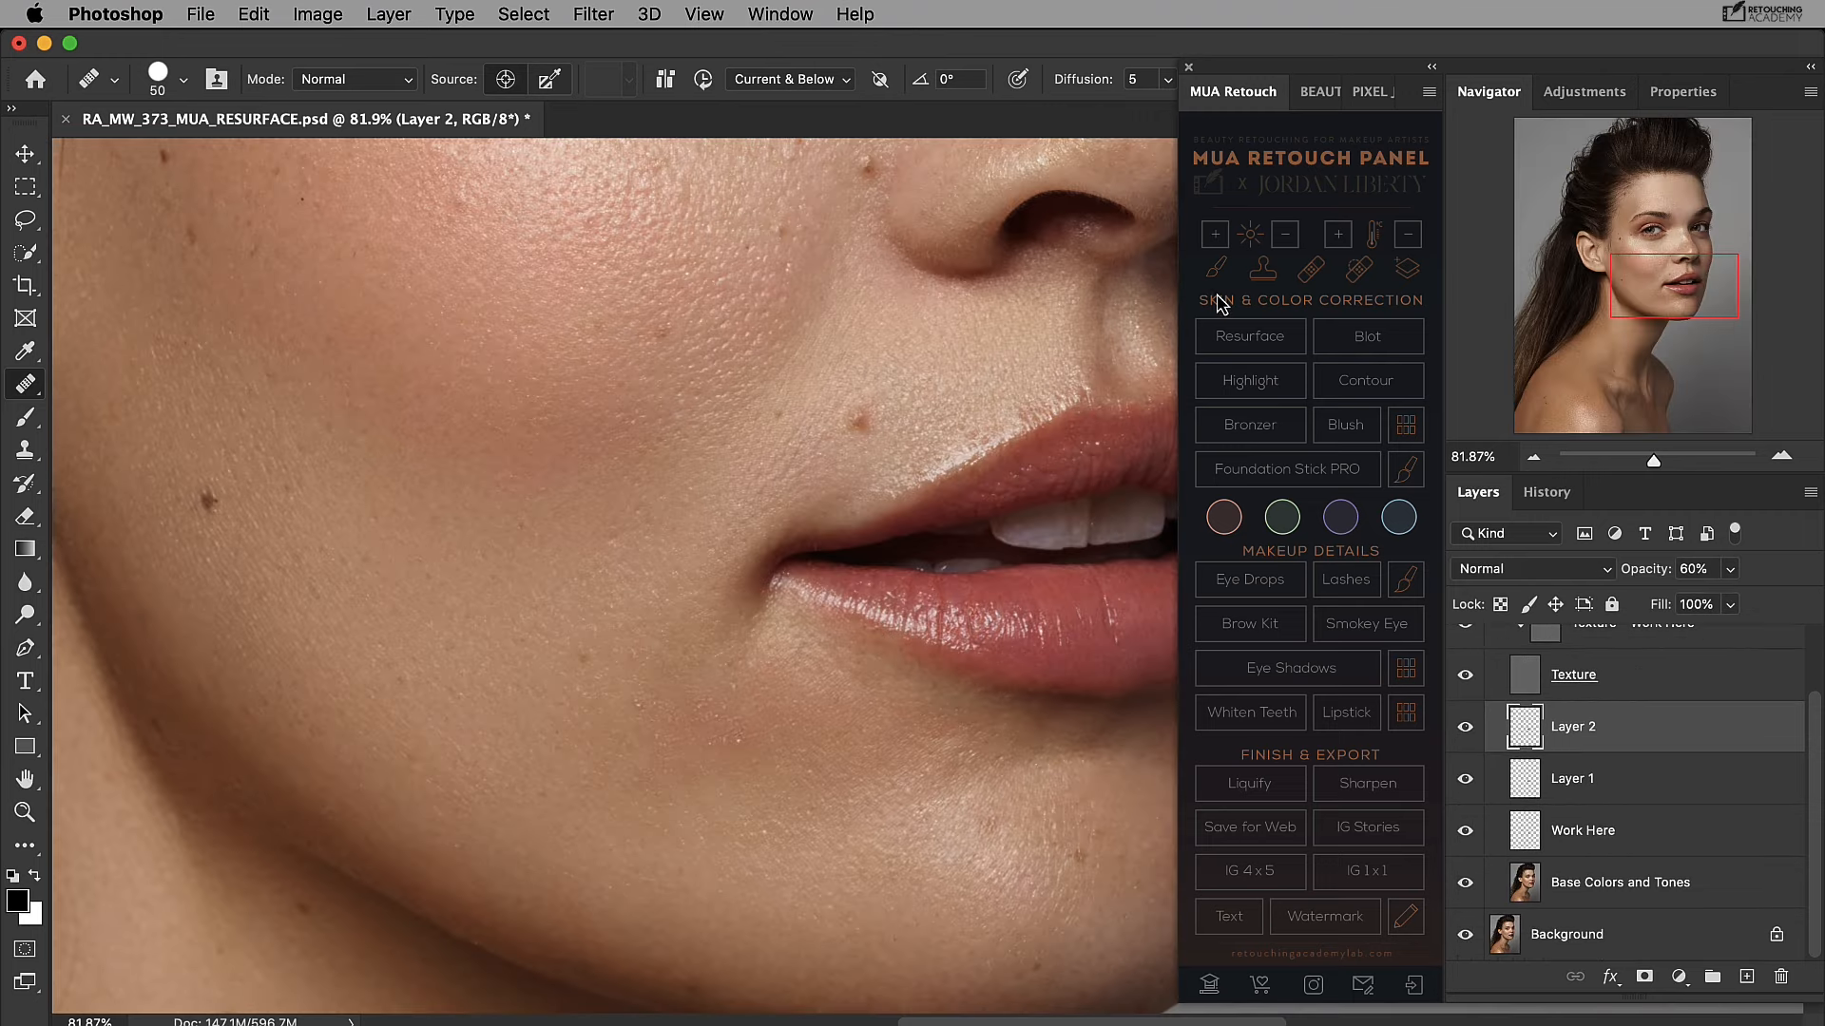
Switch to the Clone Stamp with a harder 25 px brush and select the Texture - Work Here layer.
click(1261, 274)
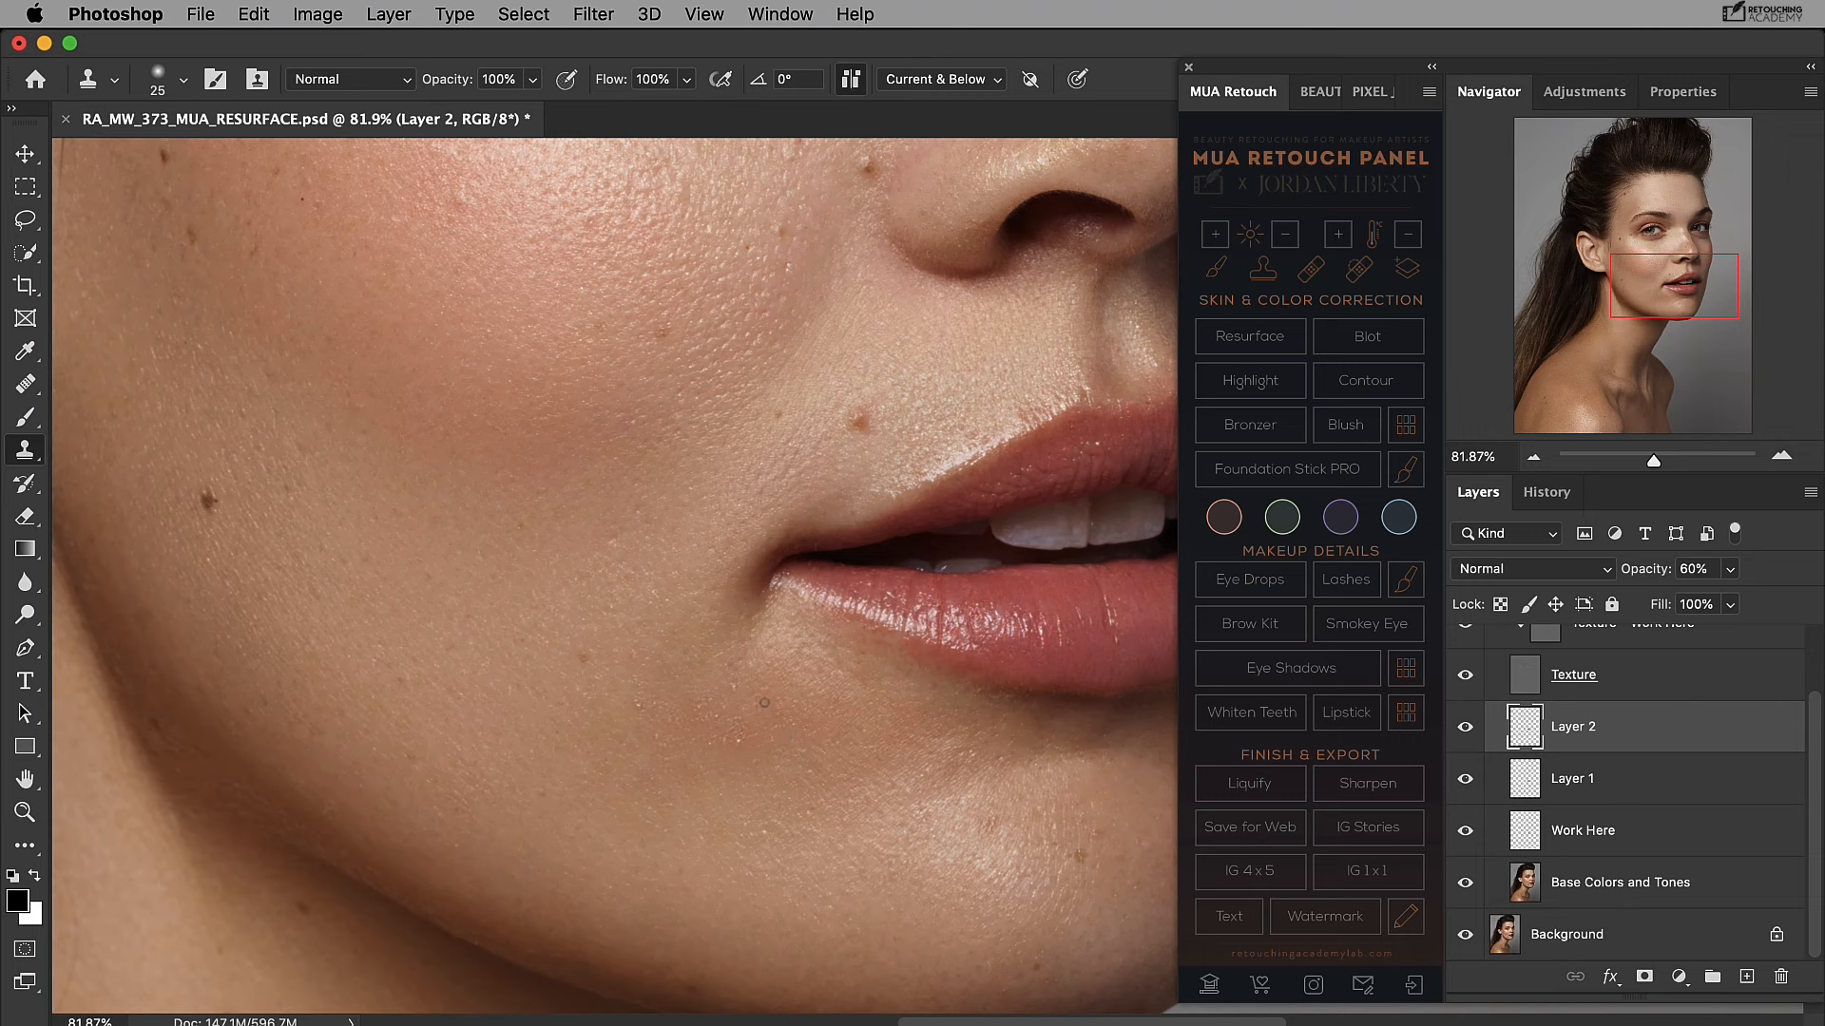
right_click(722, 471)
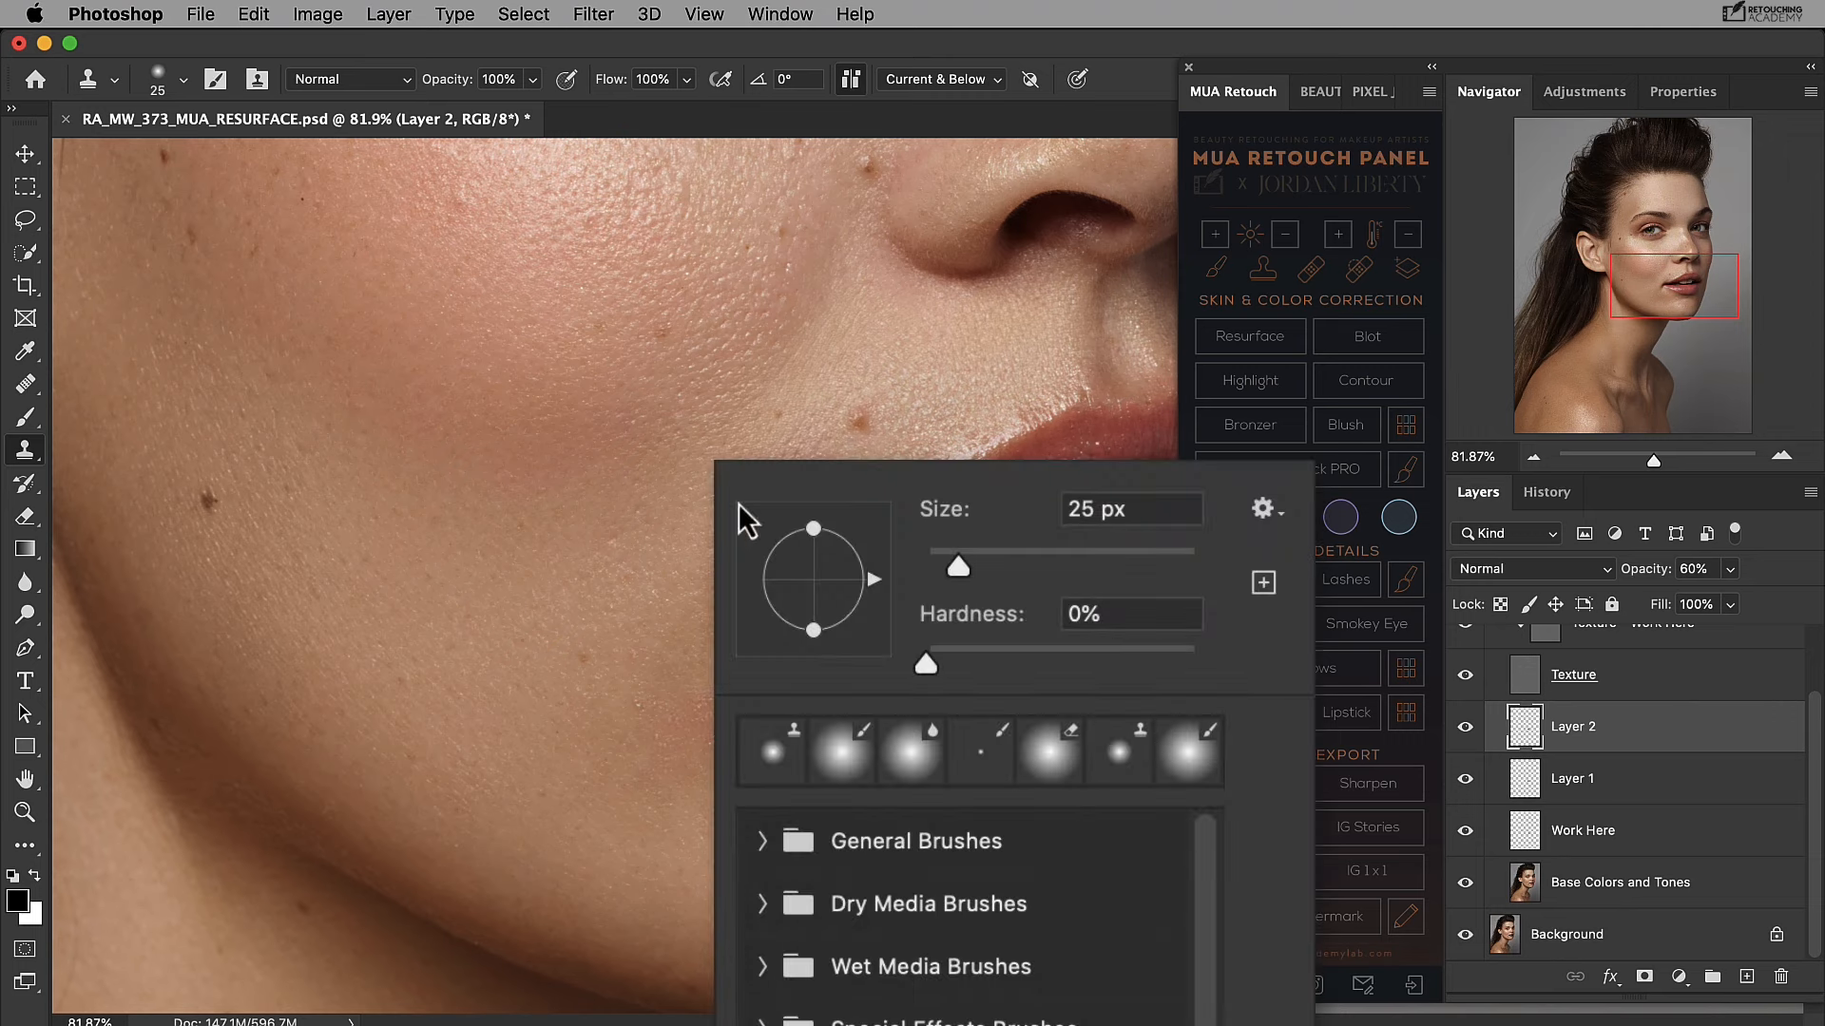
drag(937, 667, 1143, 658)
key(Return)
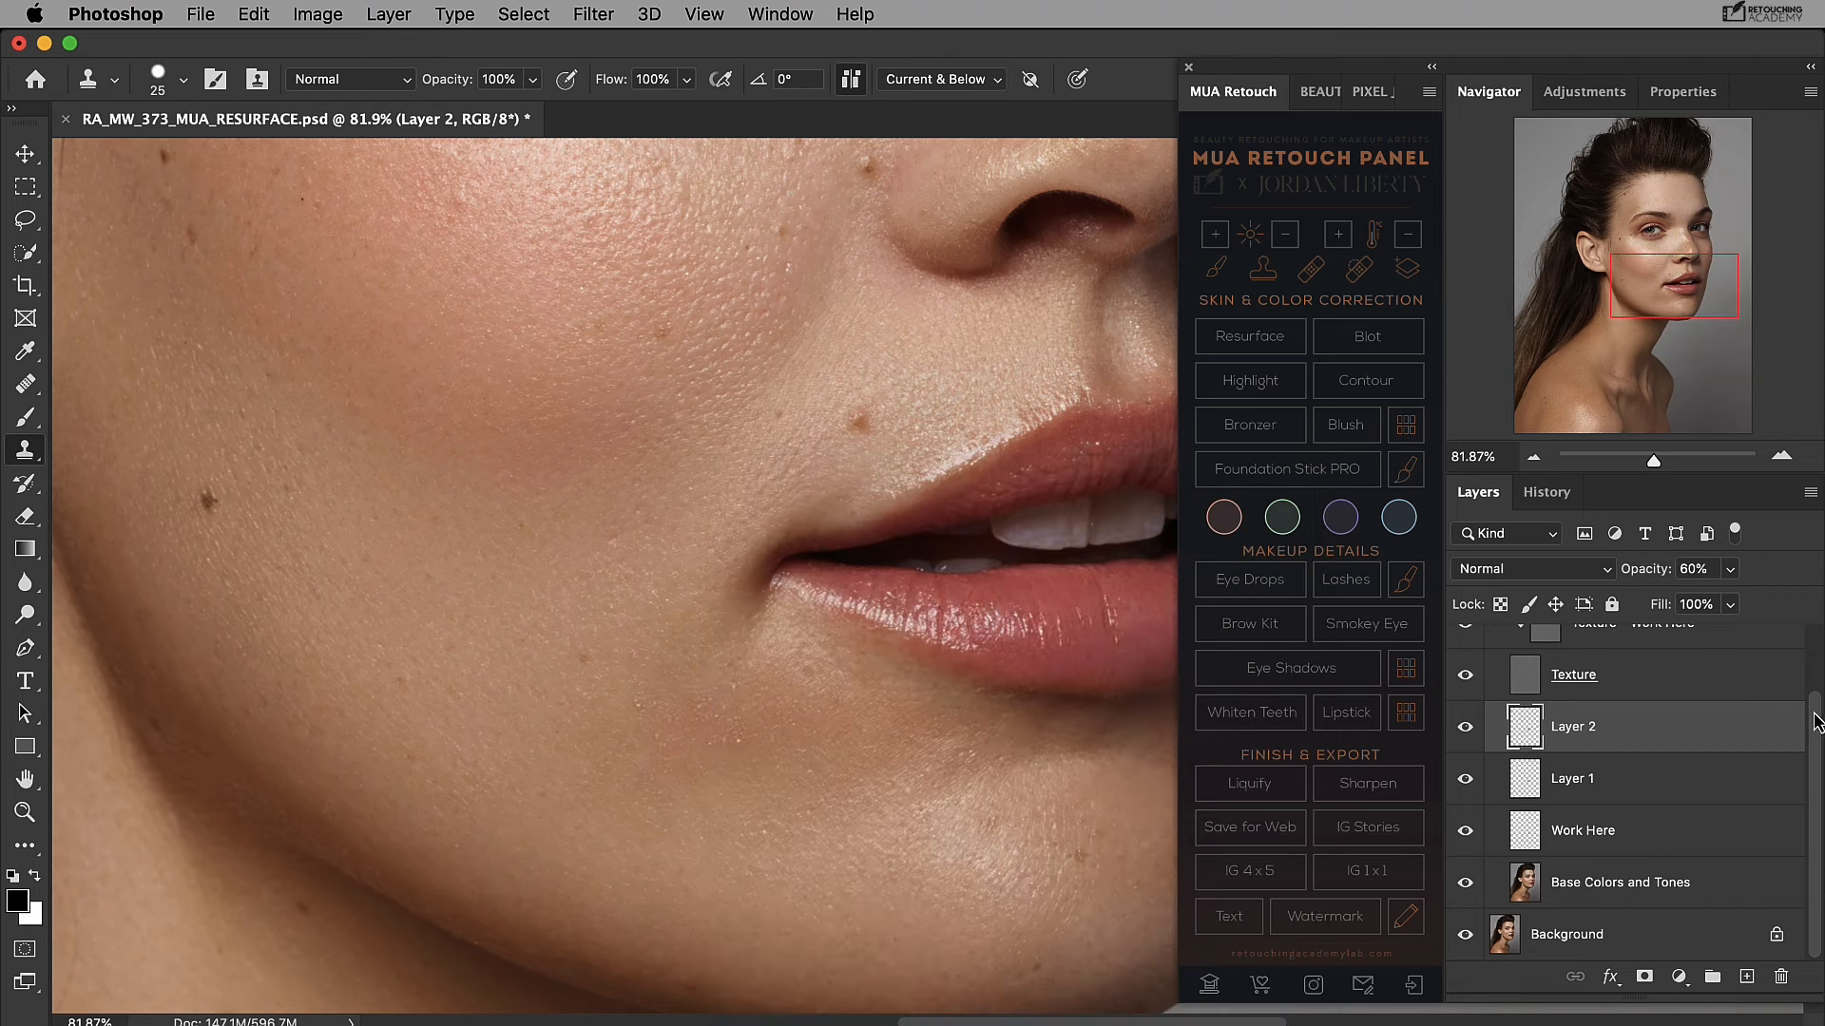
scroll(1578, 732, up, 3)
click(1661, 722)
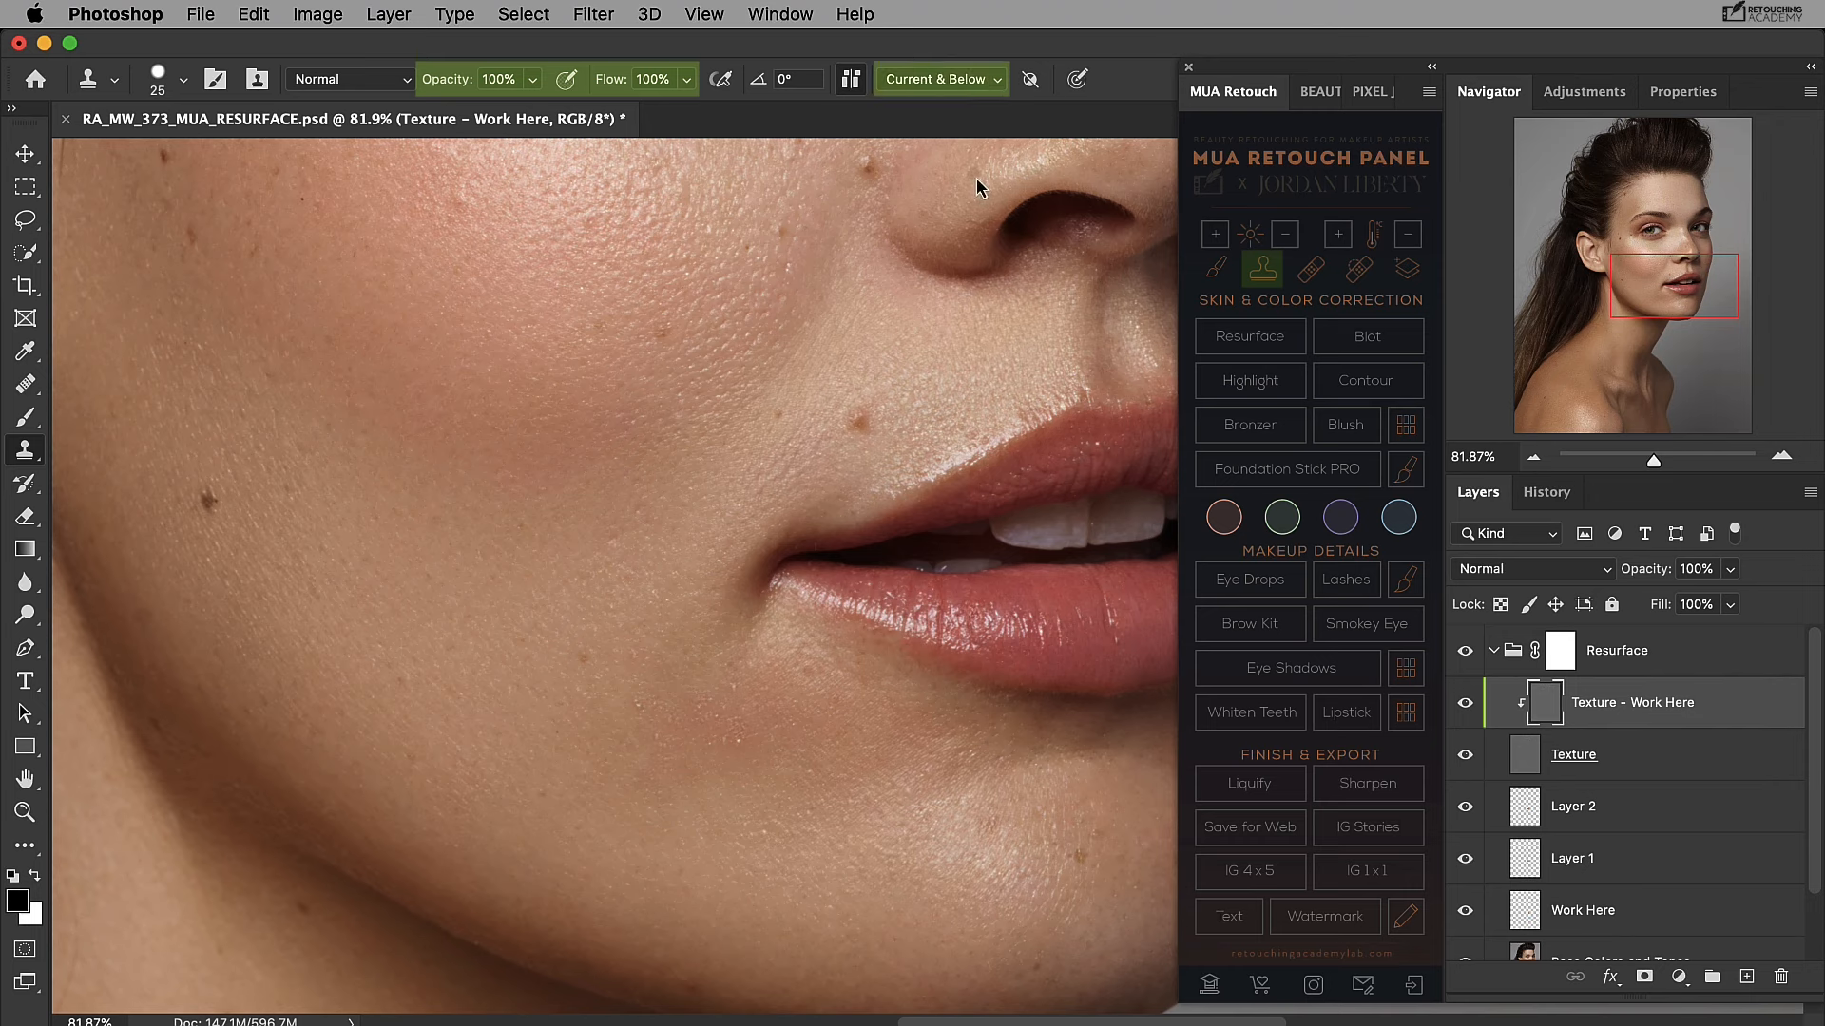
Try Current Layer as the Clone Stamp's sampling mode and return it to Current & Below.
click(927, 84)
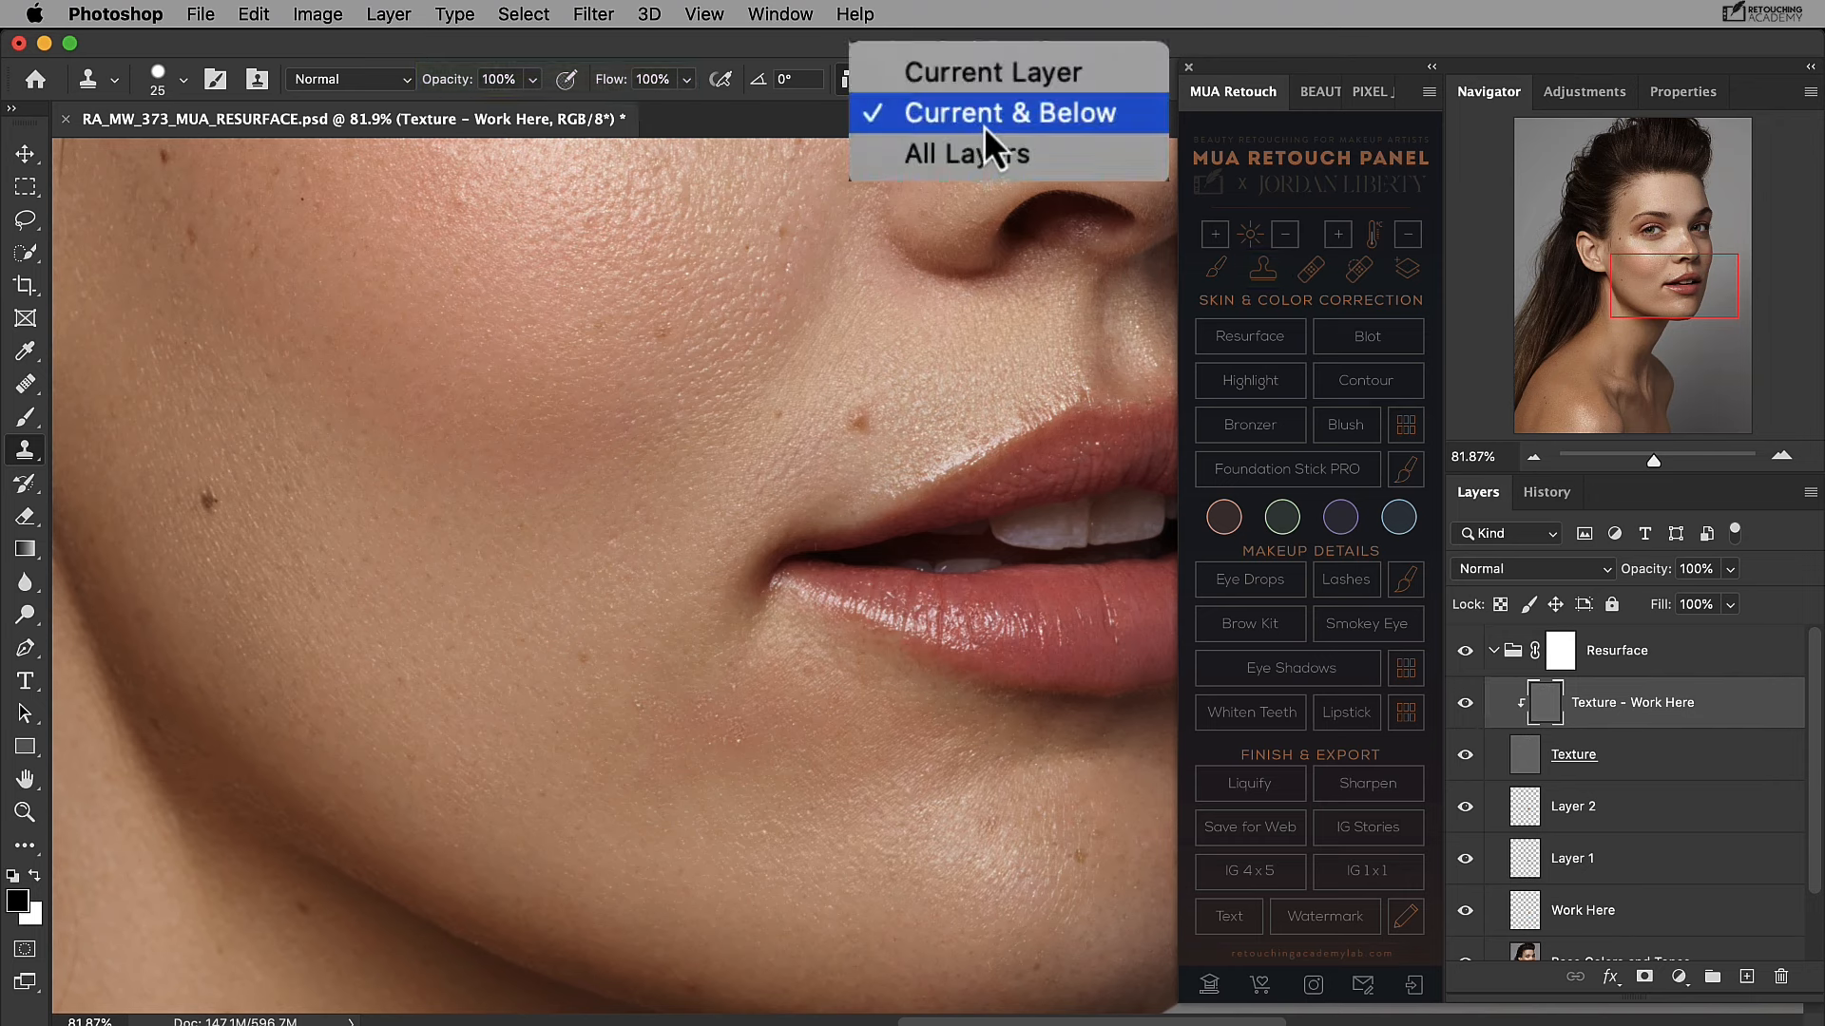
click(1013, 80)
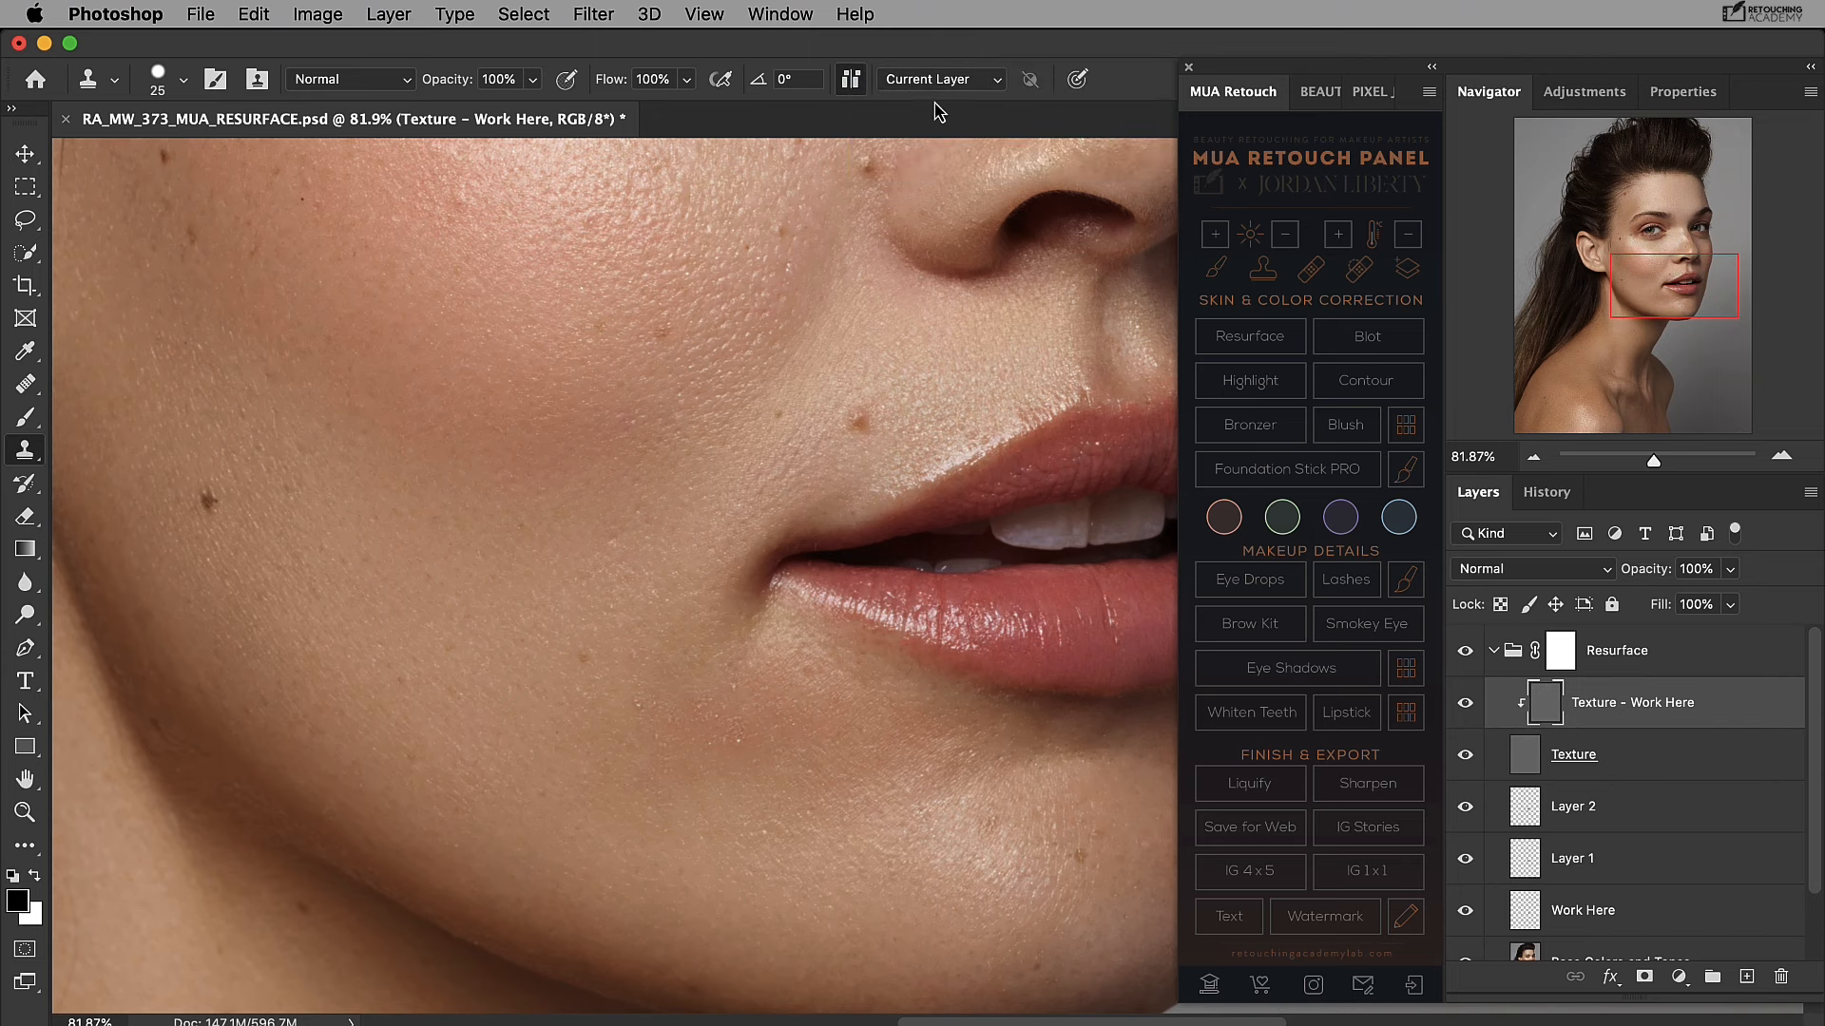
click(940, 86)
click(939, 96)
click(917, 82)
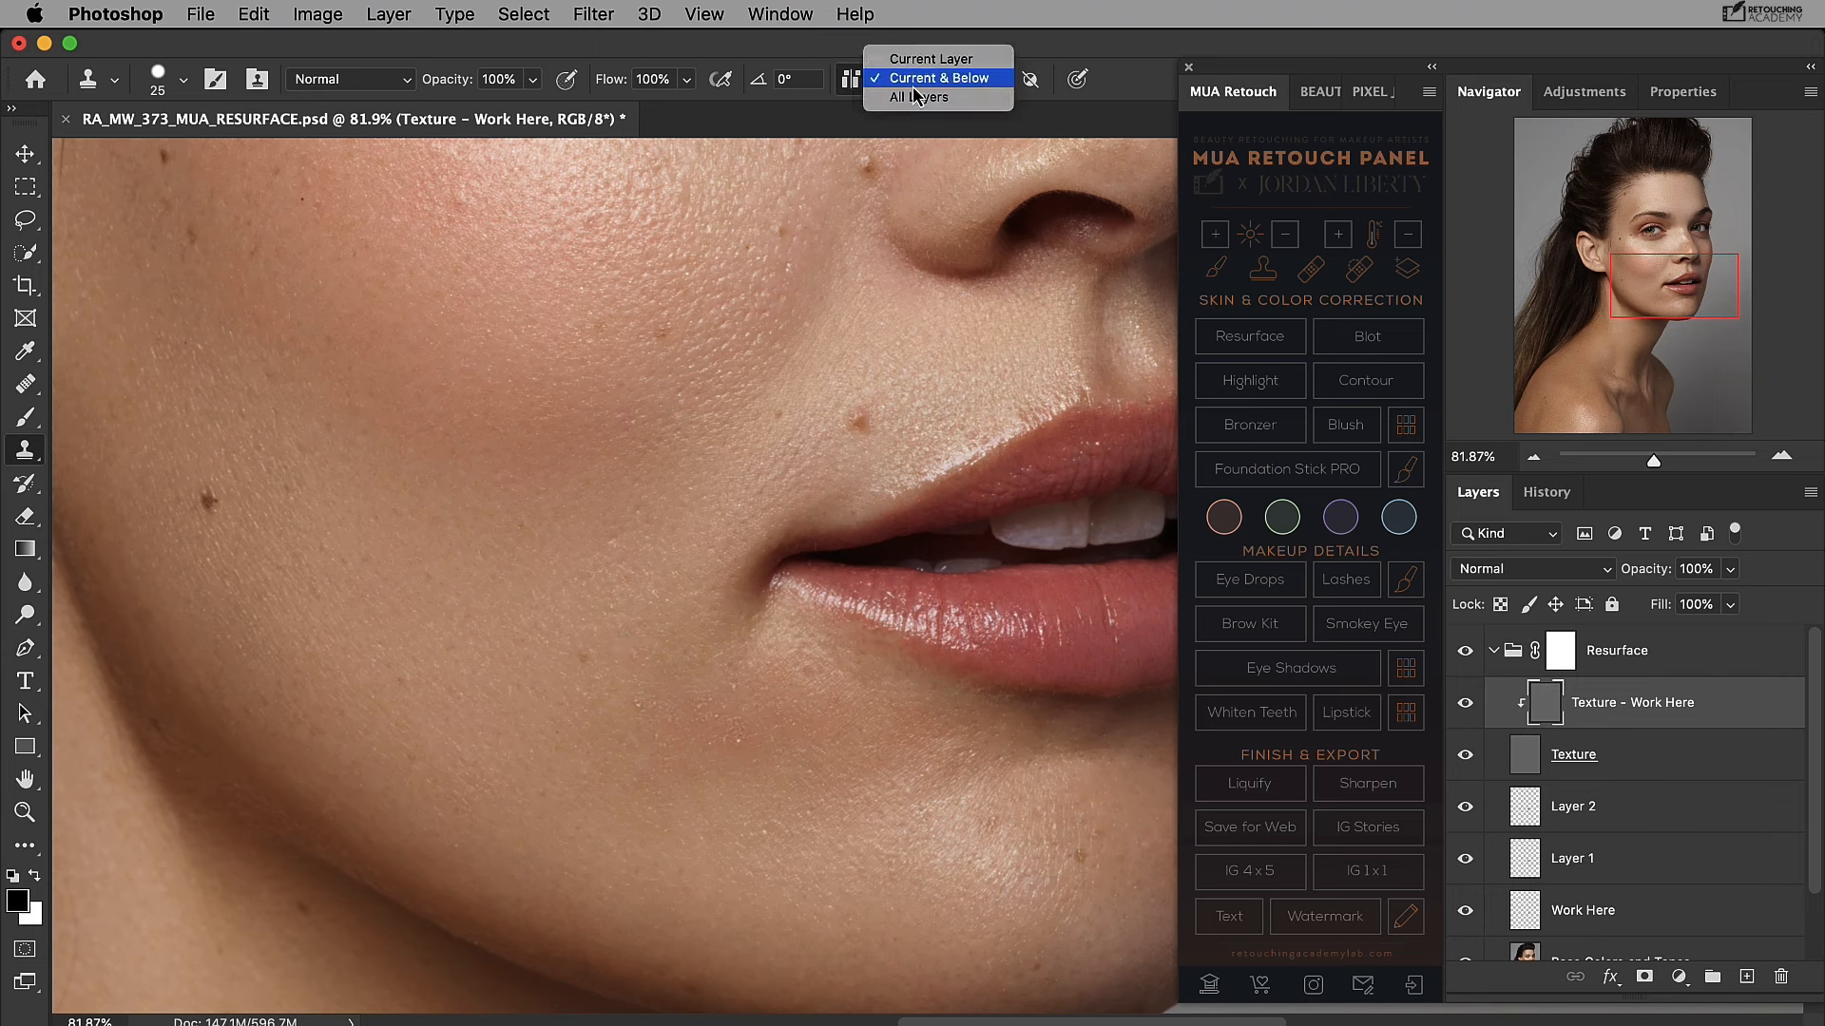
click(913, 90)
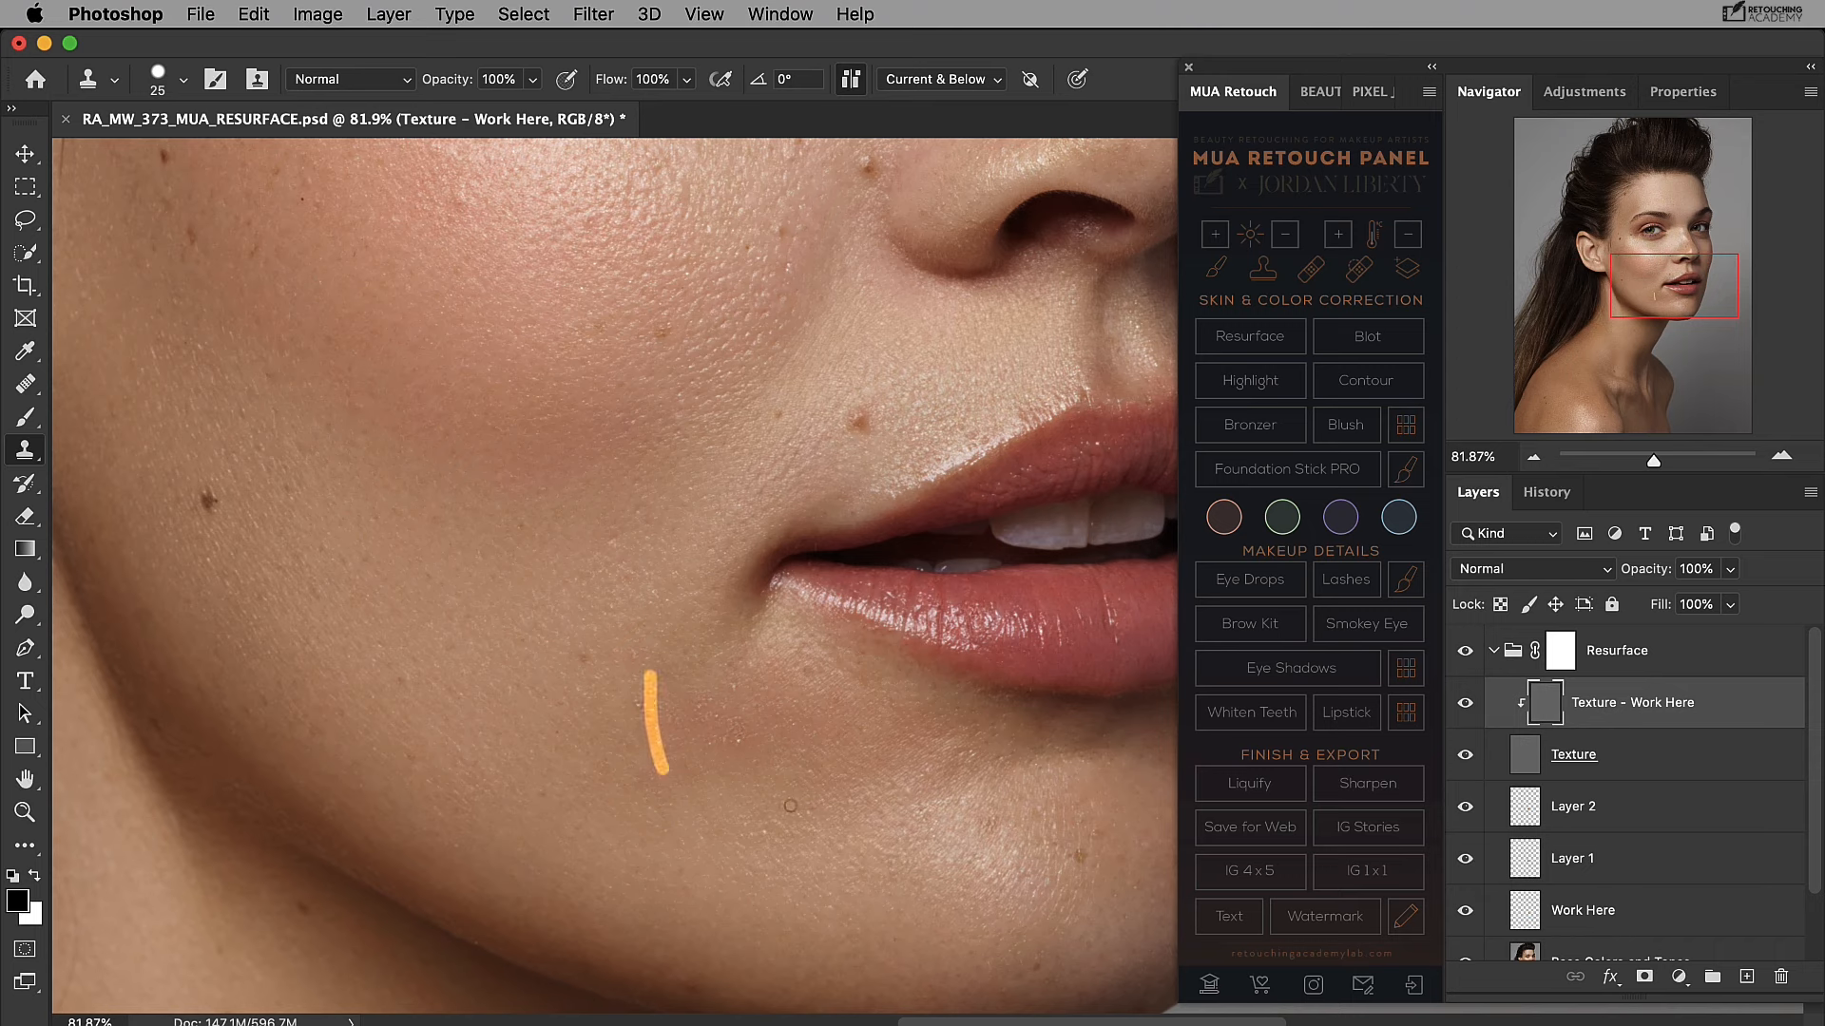
Undo the test clone stroke below the mouth corner and set the Clone Stamp to sample Current Layer.
key(super+z)
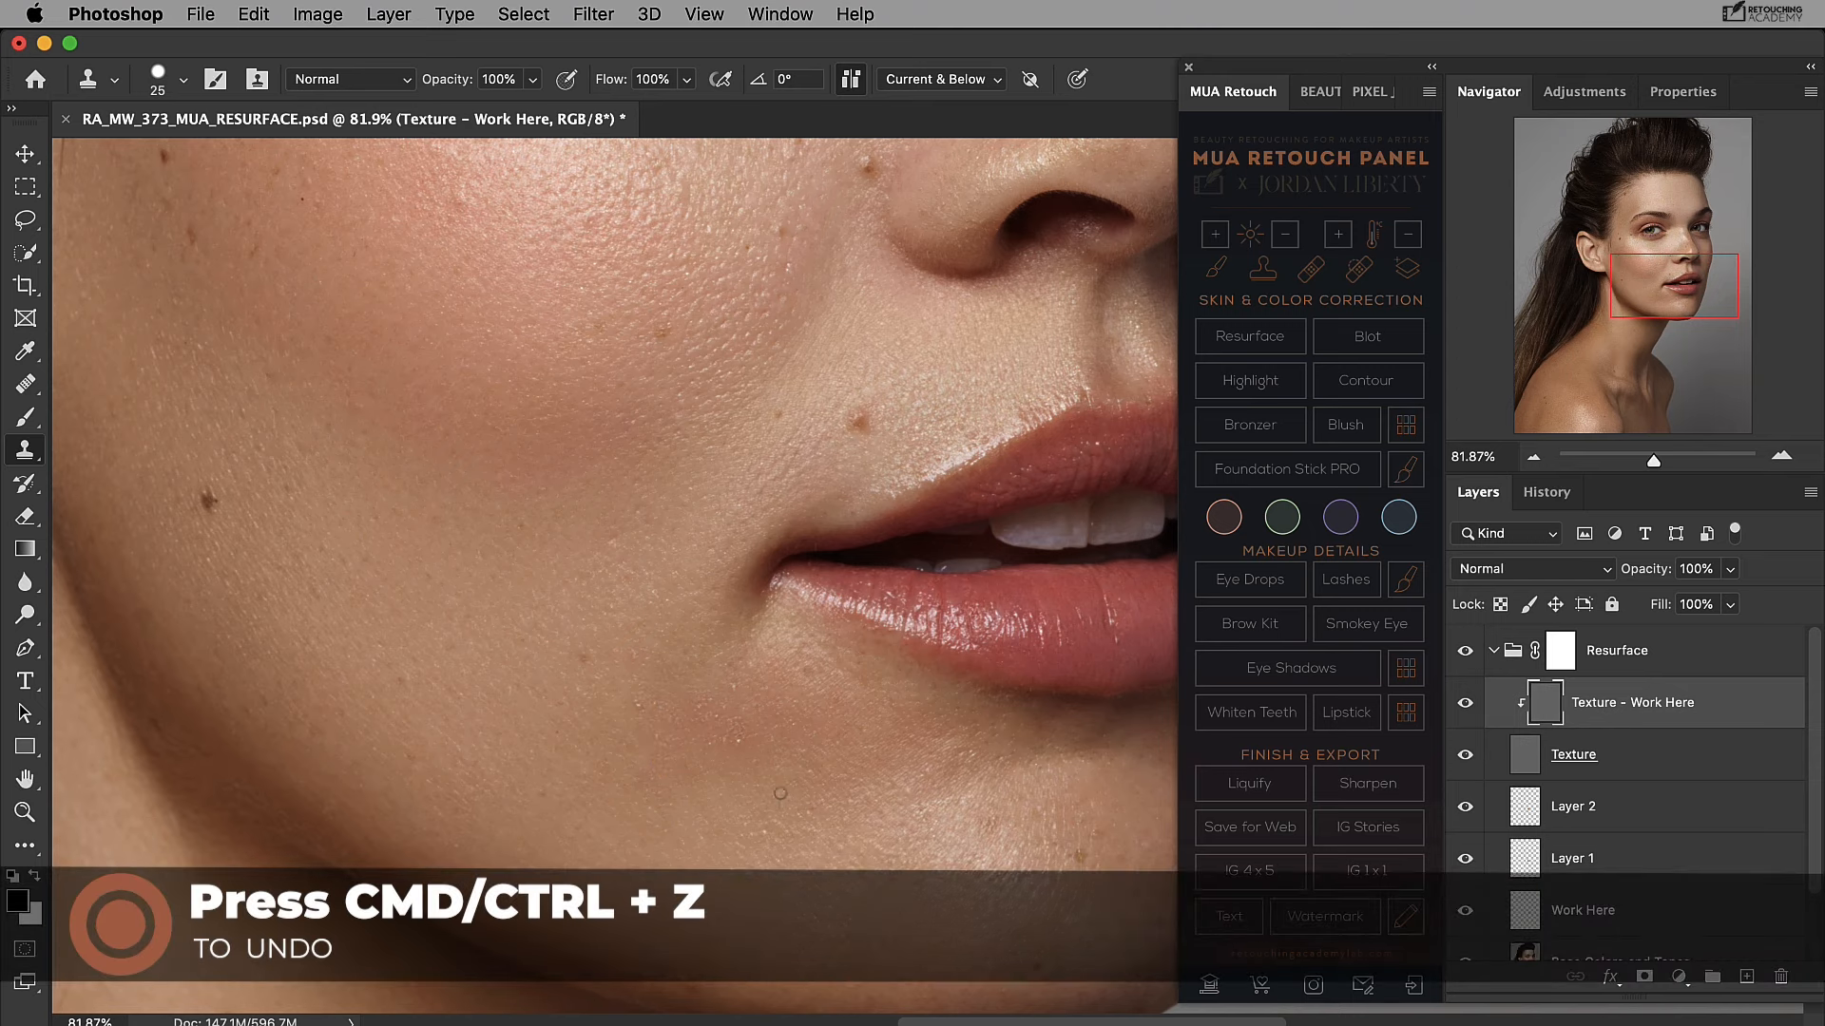
click(910, 79)
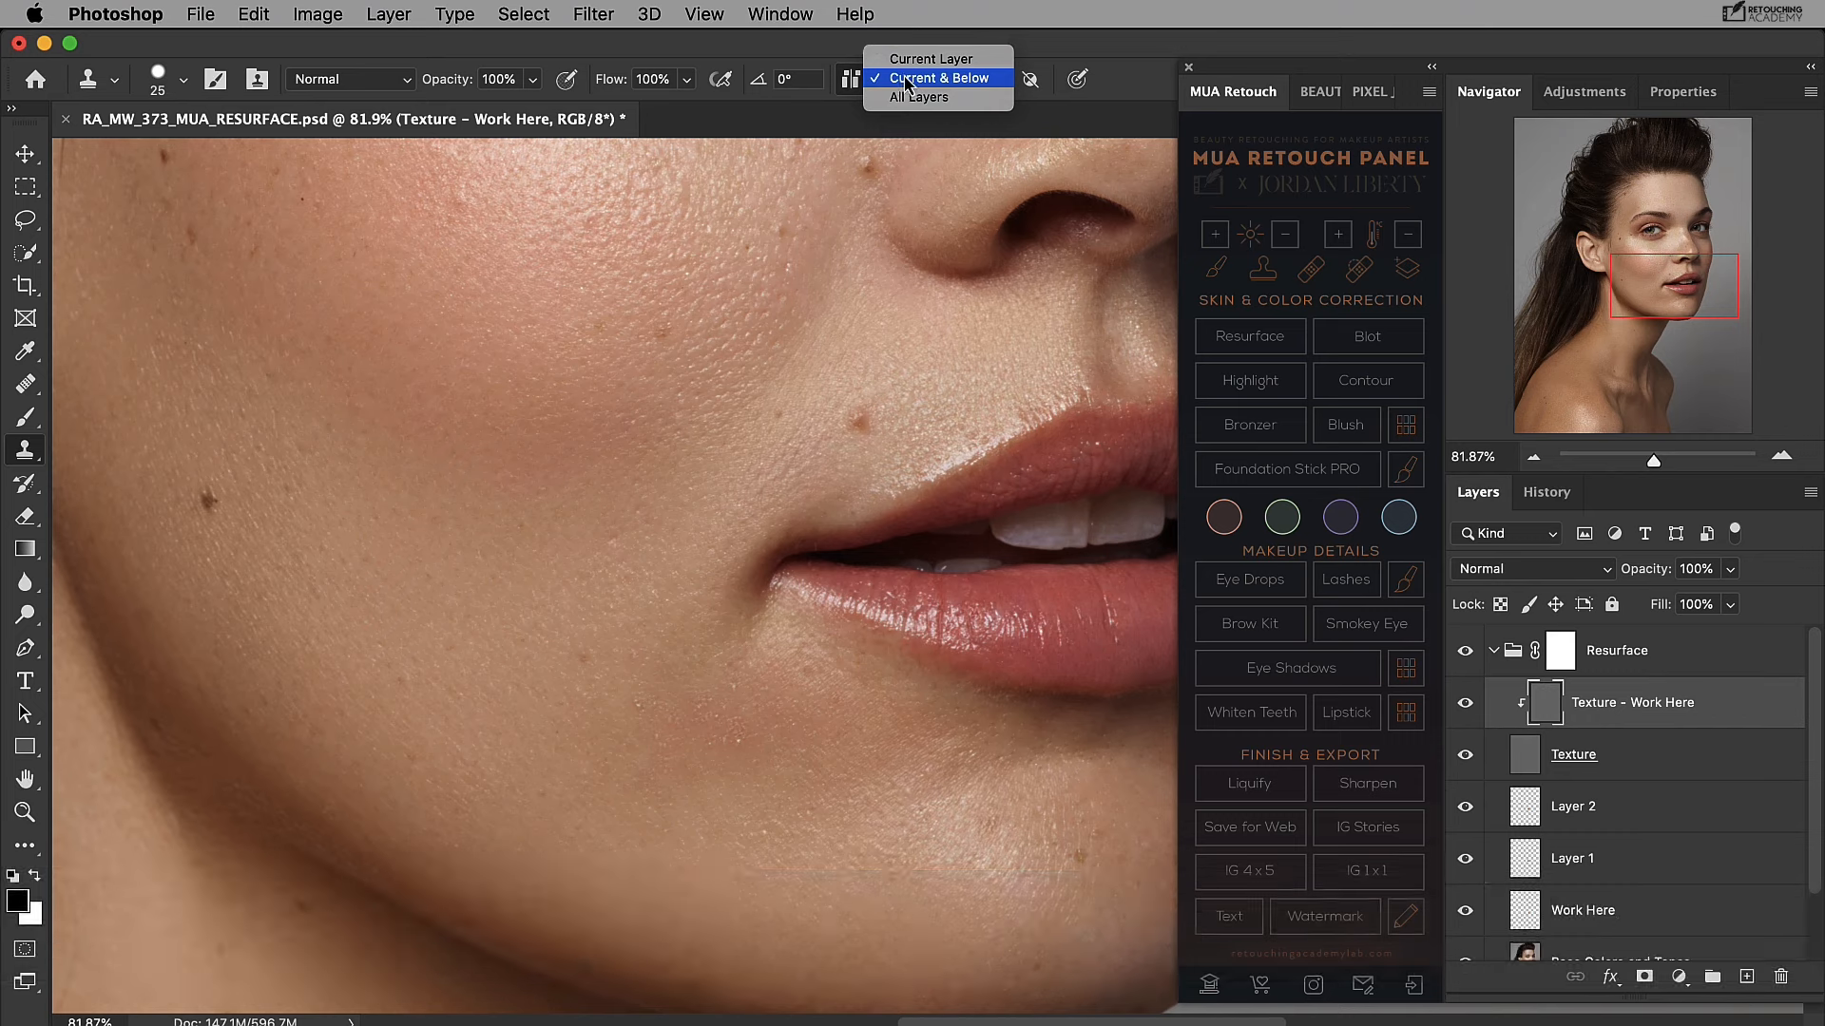
click(909, 67)
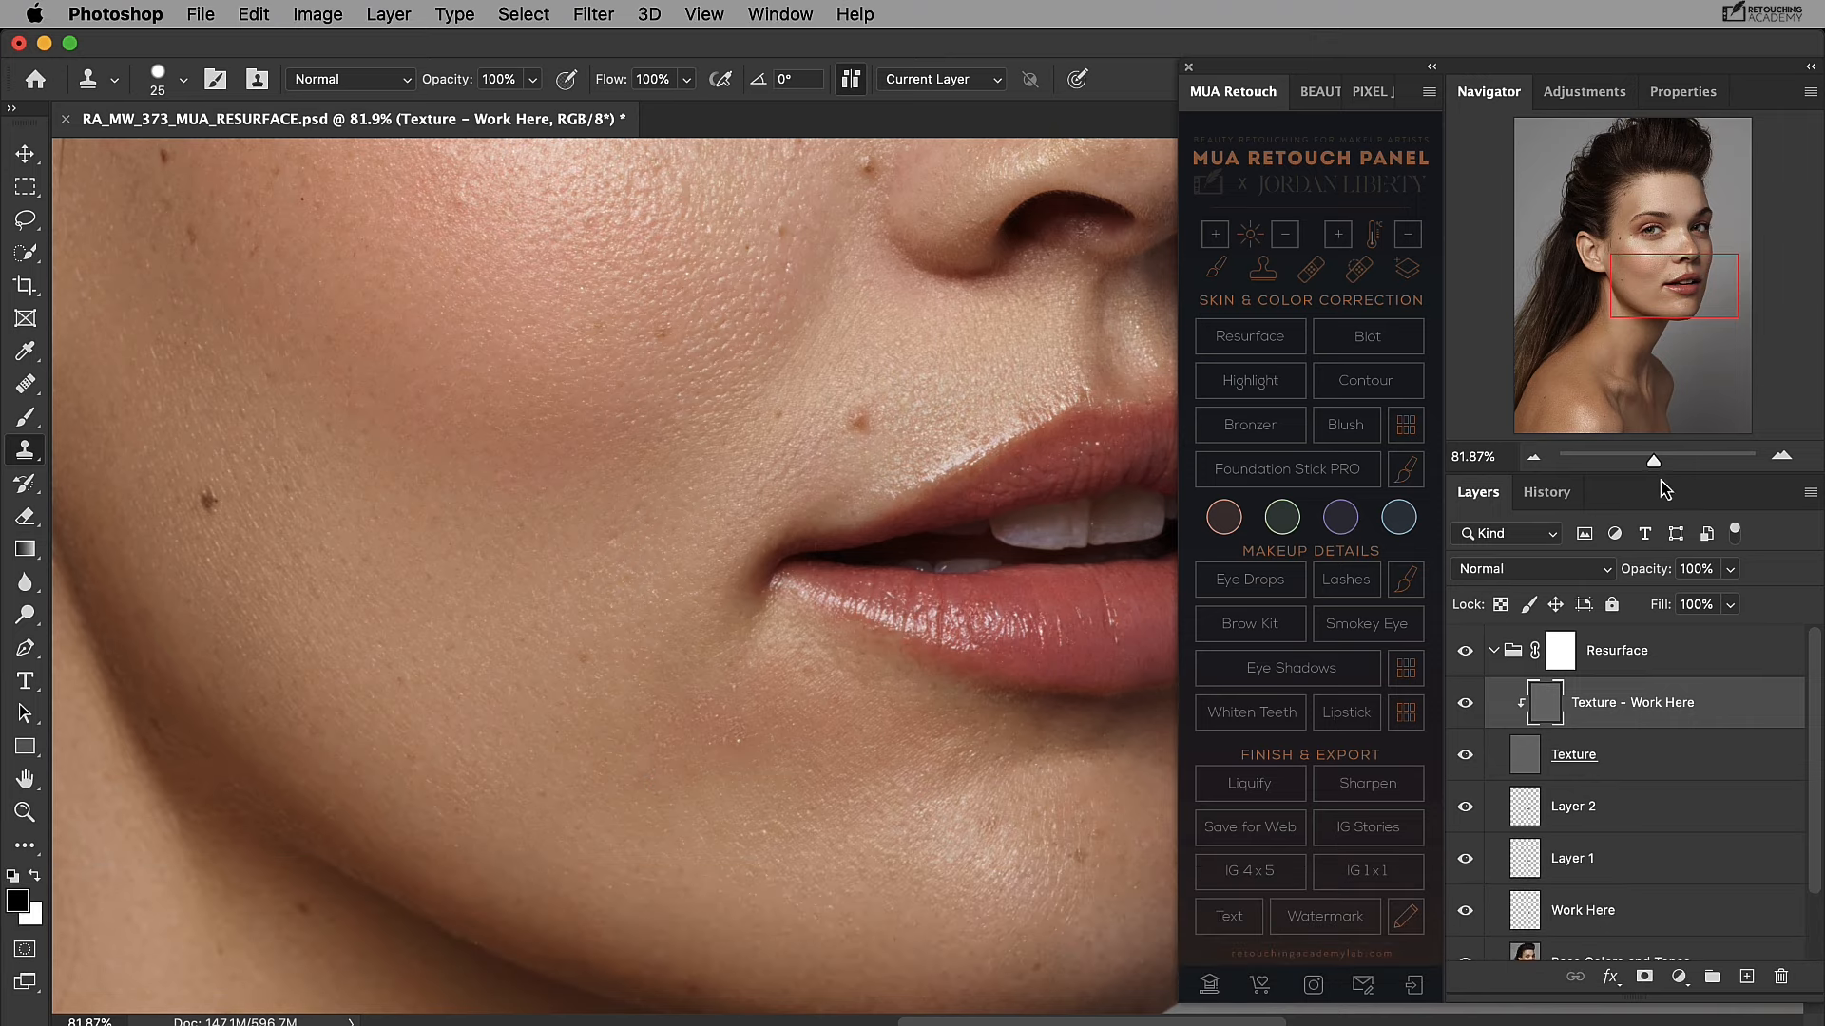
Clone clean skin texture over the blemished area below the mouth corner on Texture - Work Here with a 16 px brush.
drag(1652, 471, 1666, 462)
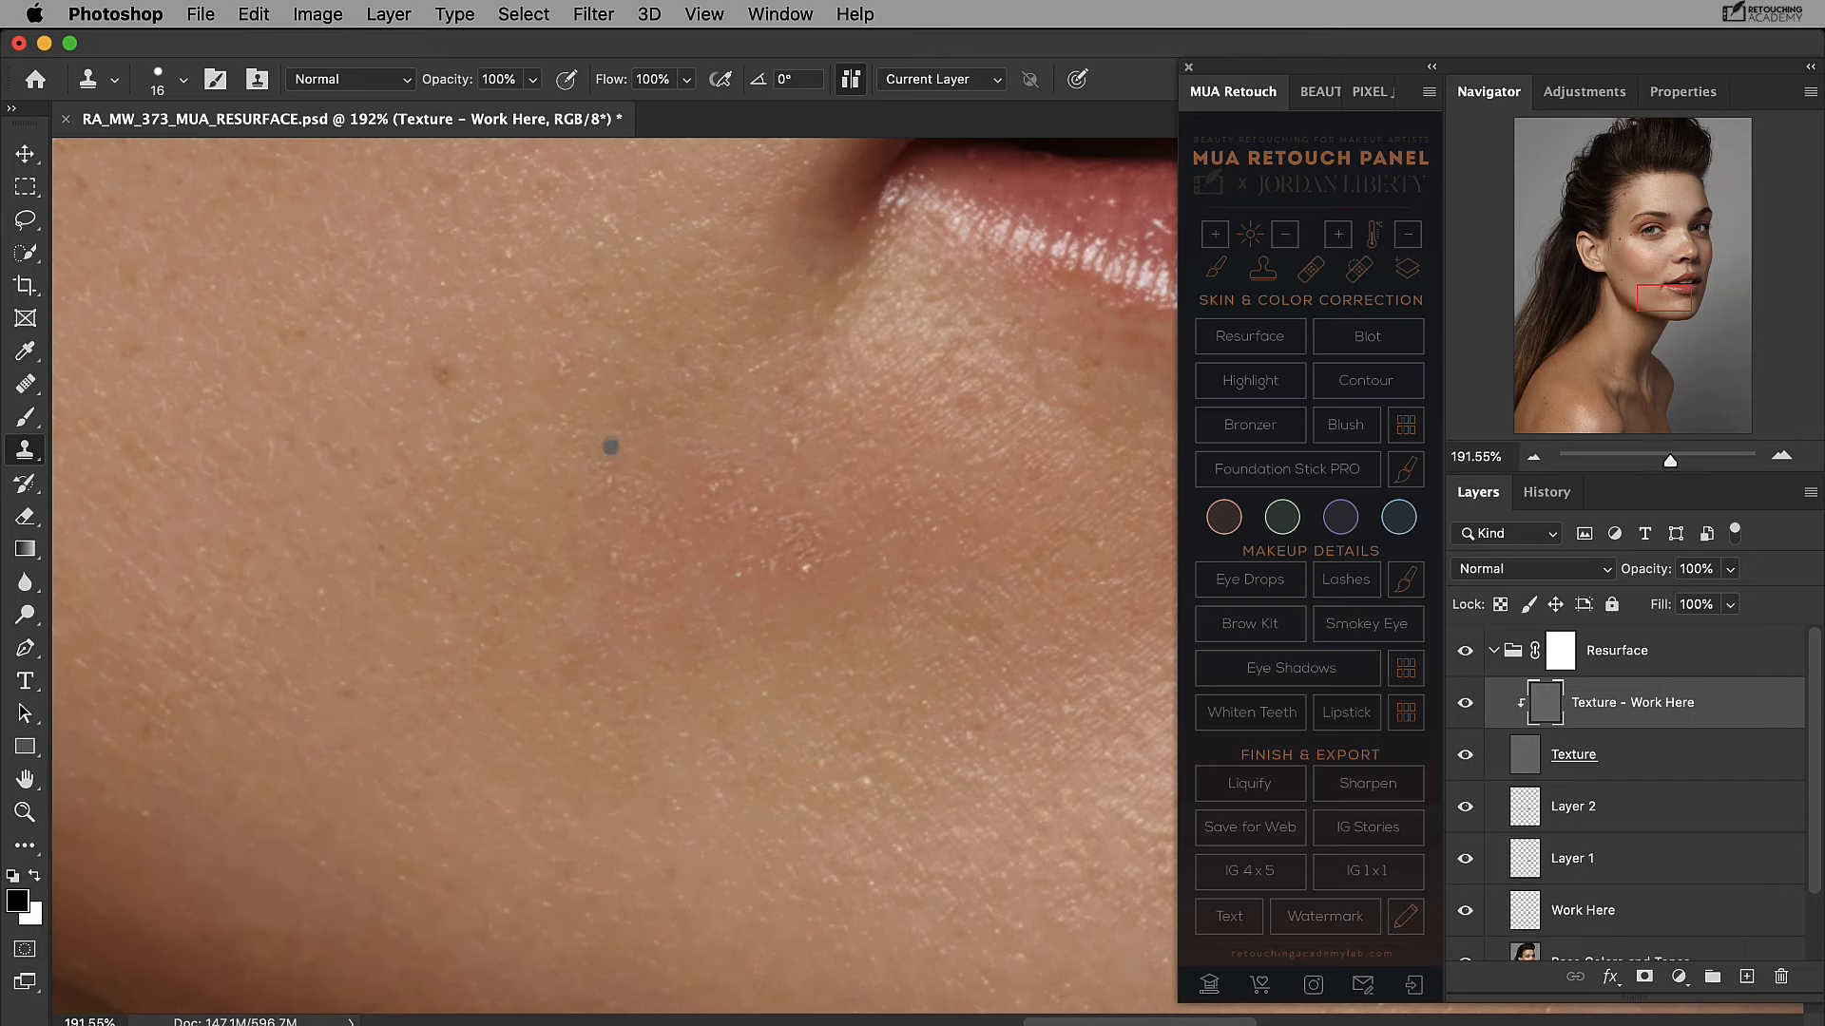
alt+click(531, 548)
mouse_move(617, 544)
mouse_down()
mouse_move(619, 573)
mouse_move(607, 562)
mouse_move(655, 529)
mouse_move(685, 536)
mouse_up()
alt+click(637, 388)
alt+click(913, 572)
mouse_move(803, 548)
mouse_down()
mouse_move(816, 535)
mouse_move(736, 583)
mouse_move(756, 553)
mouse_up()
alt+click(791, 632)
alt+click(694, 399)
click(790, 441)
alt+click(650, 422)
drag(732, 470, 724, 479)
alt+click(689, 425)
click(609, 477)
alt+click(560, 584)
click(626, 474)
alt+click(877, 836)
click(864, 781)
drag(1674, 464, 1664, 463)
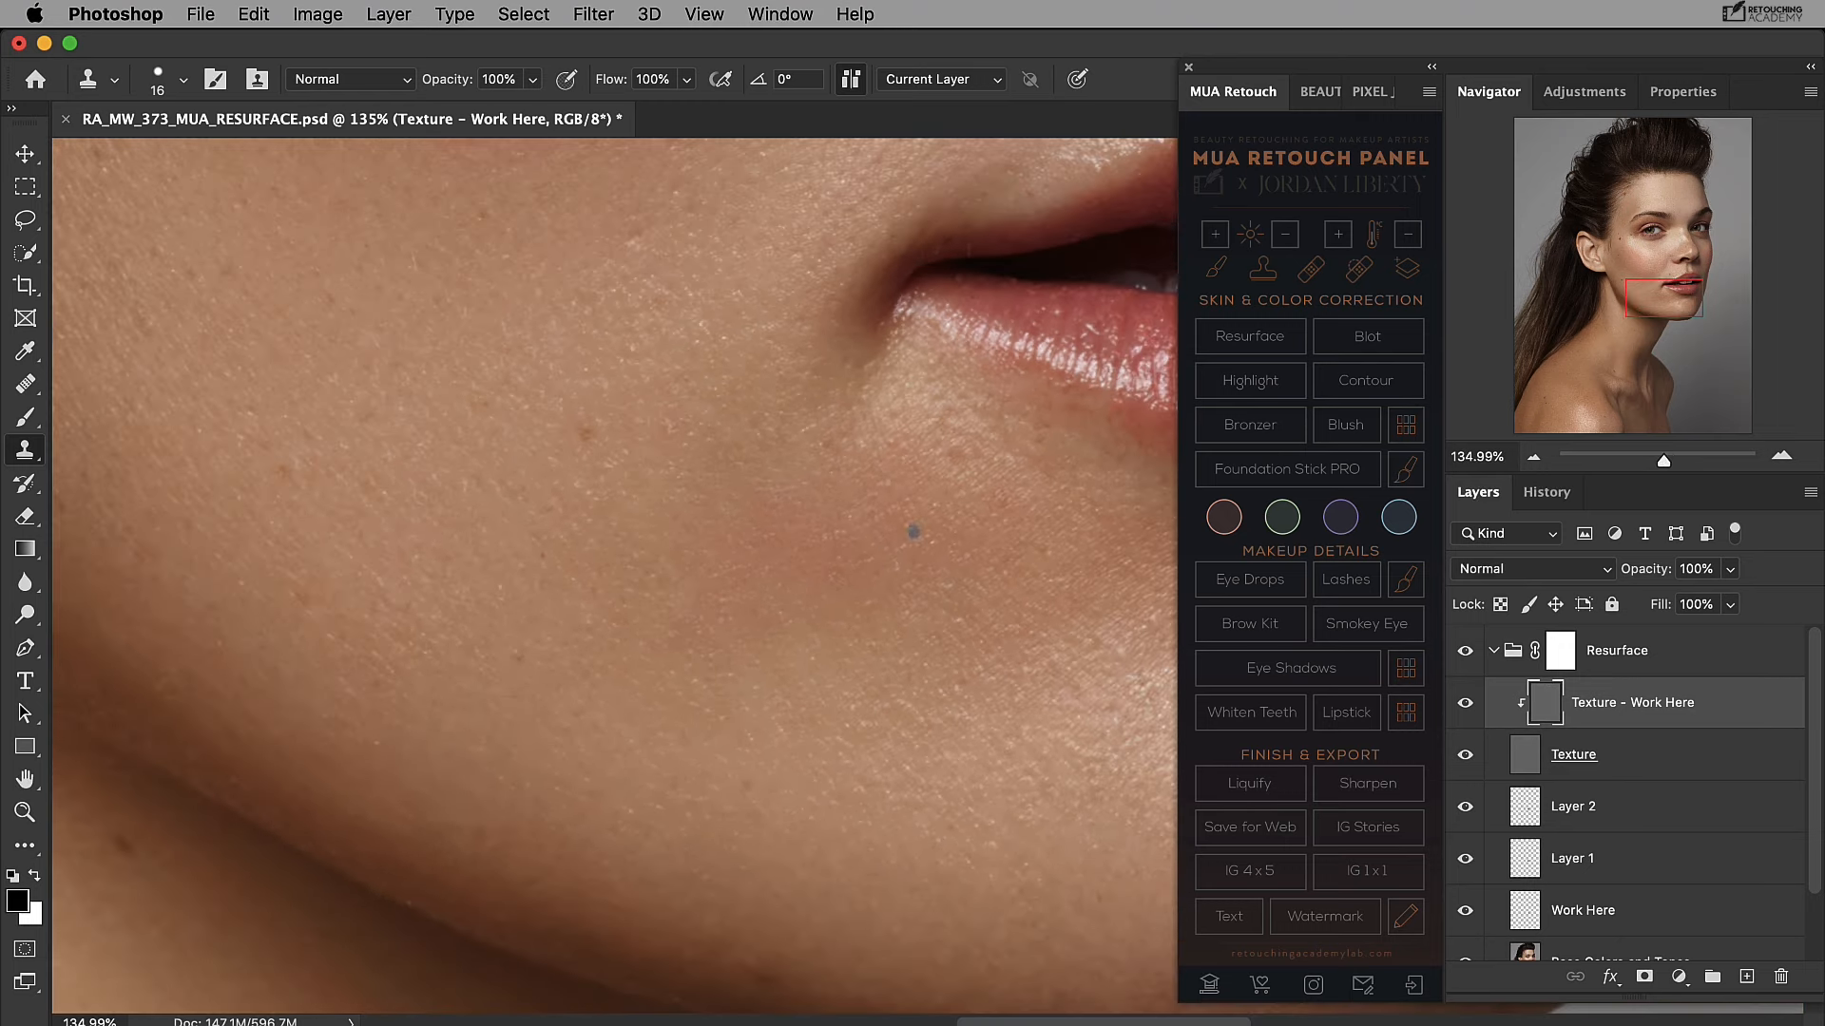
click(931, 542)
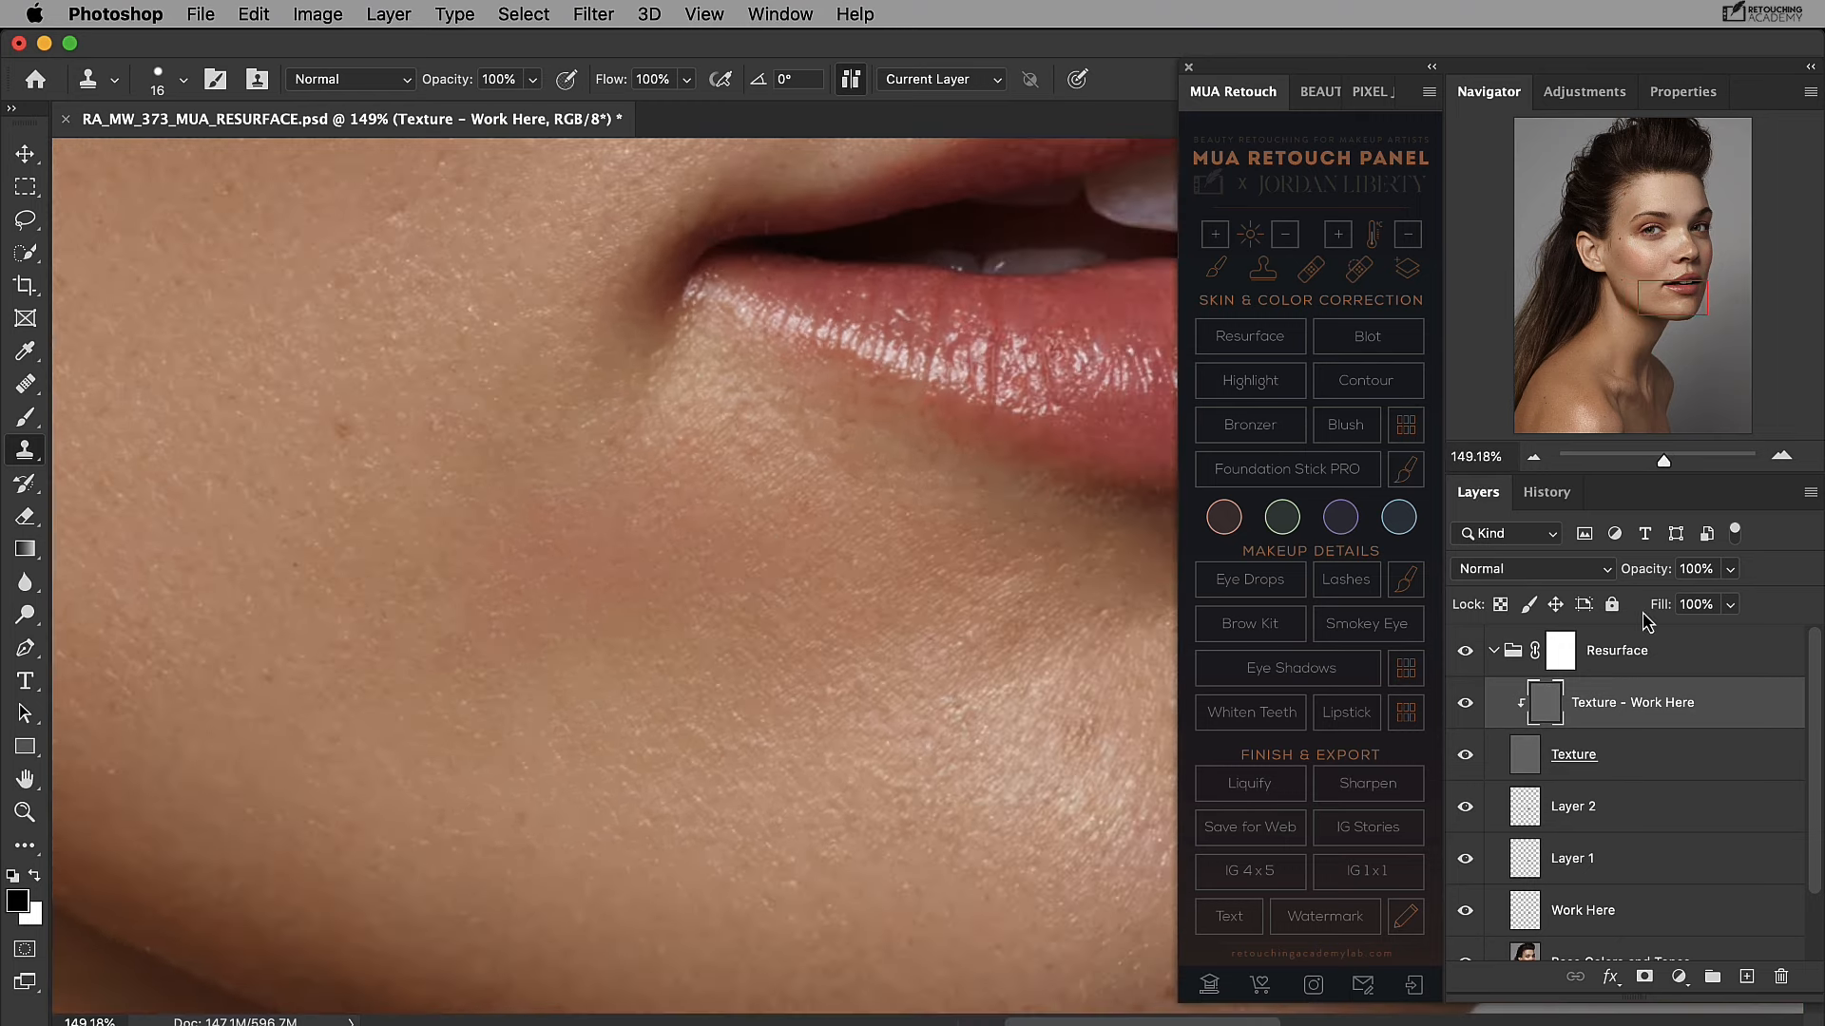
Compare the whole portrait before and after by repeatedly hiding and showing the Resurface group, leaving it visible.
drag(1663, 463, 1639, 463)
click(1466, 652)
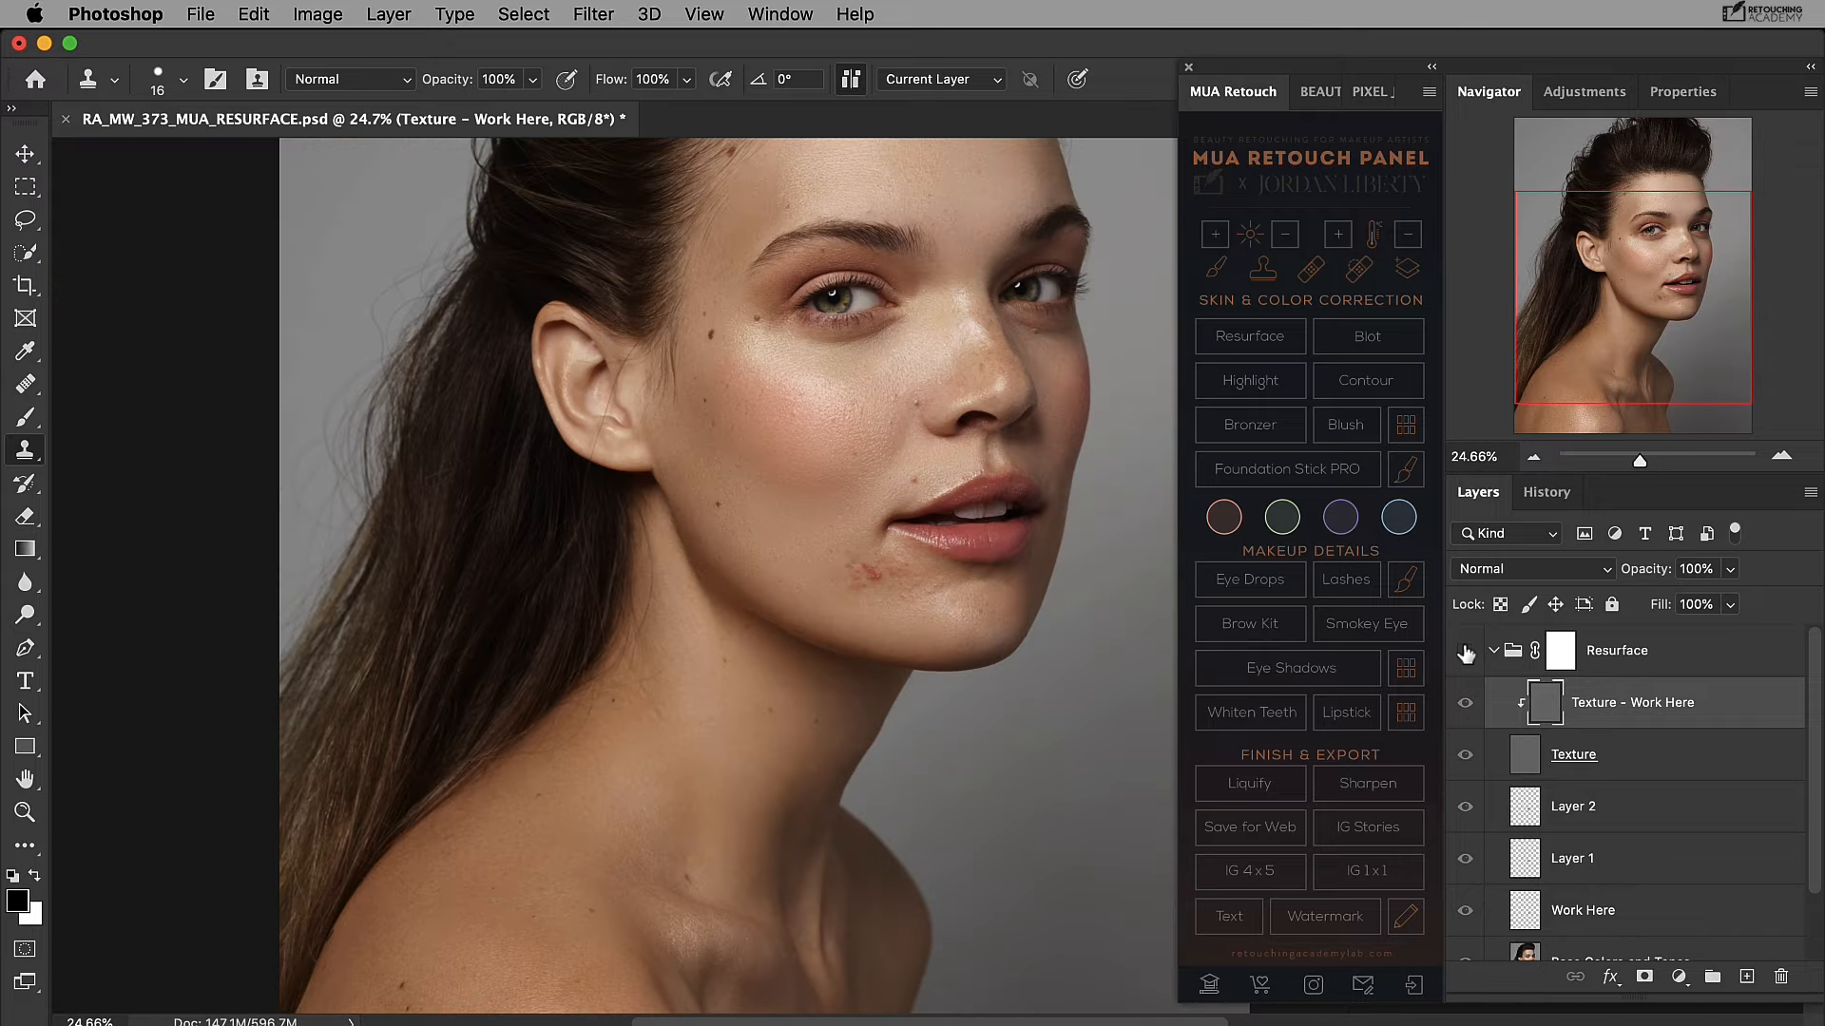
click(1466, 652)
click(1466, 652)
click(1465, 654)
click(1465, 654)
click(1464, 654)
click(1465, 651)
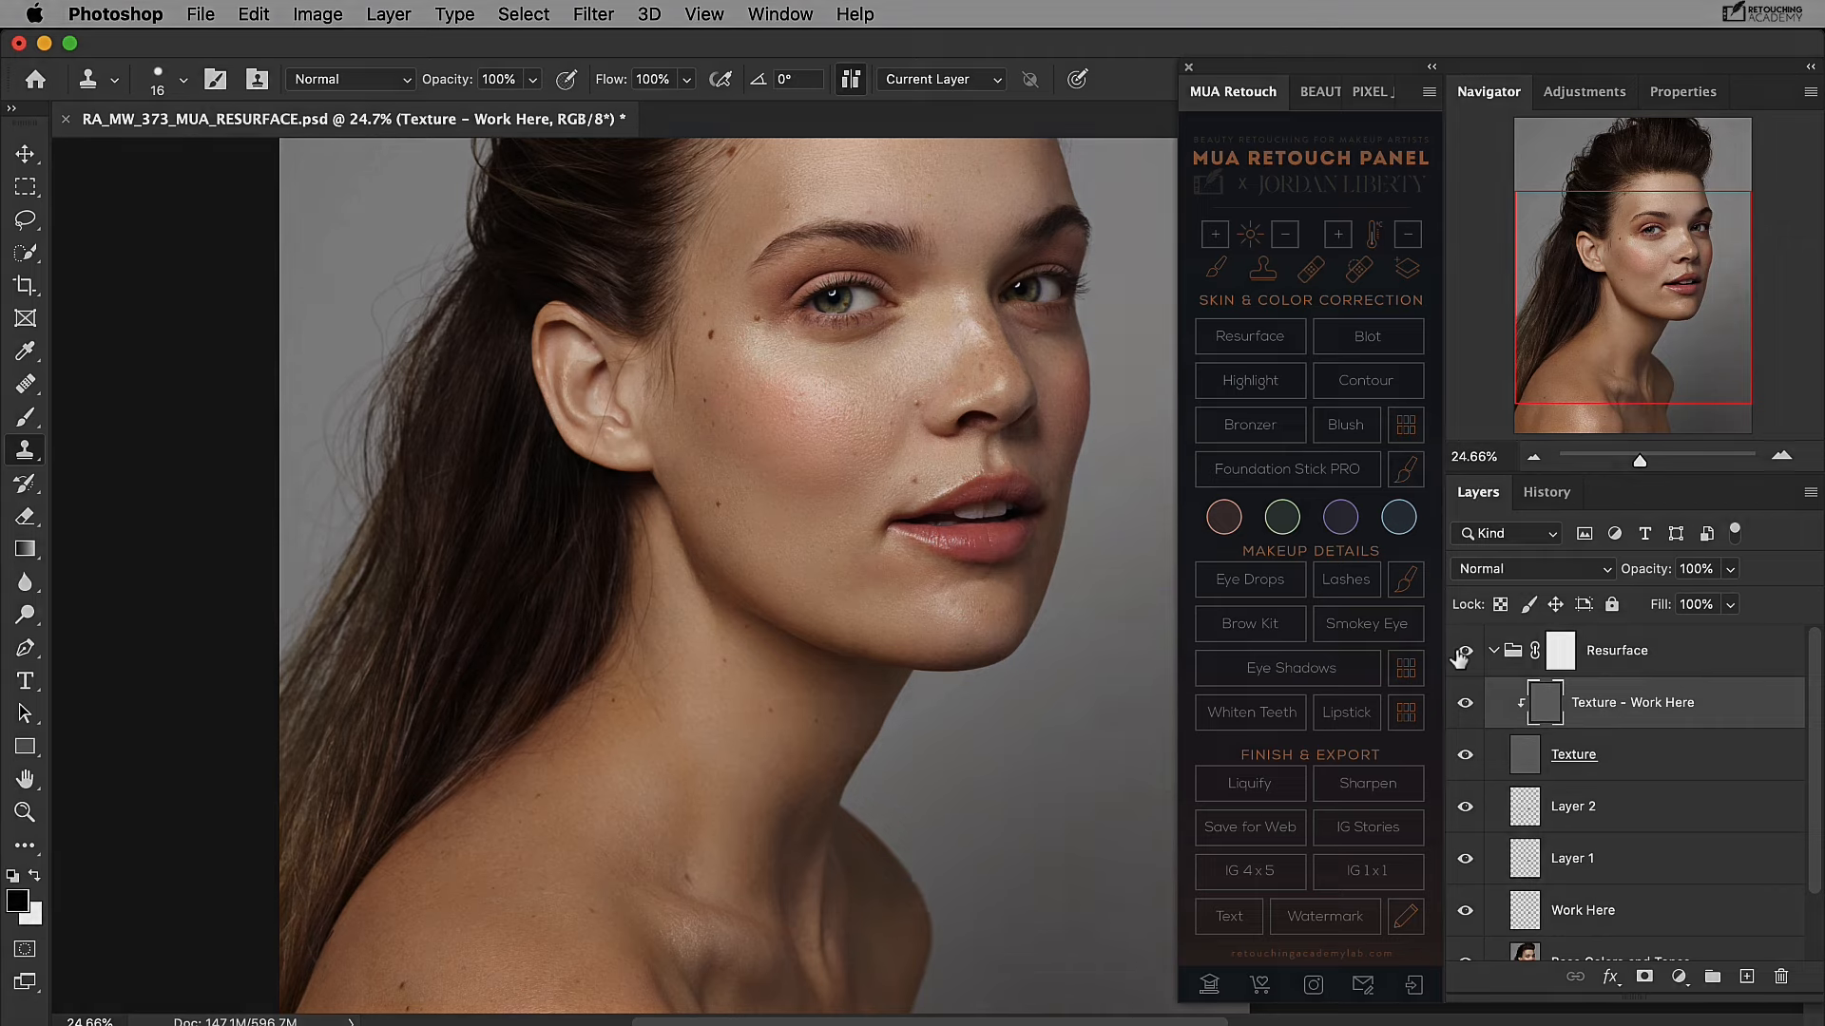